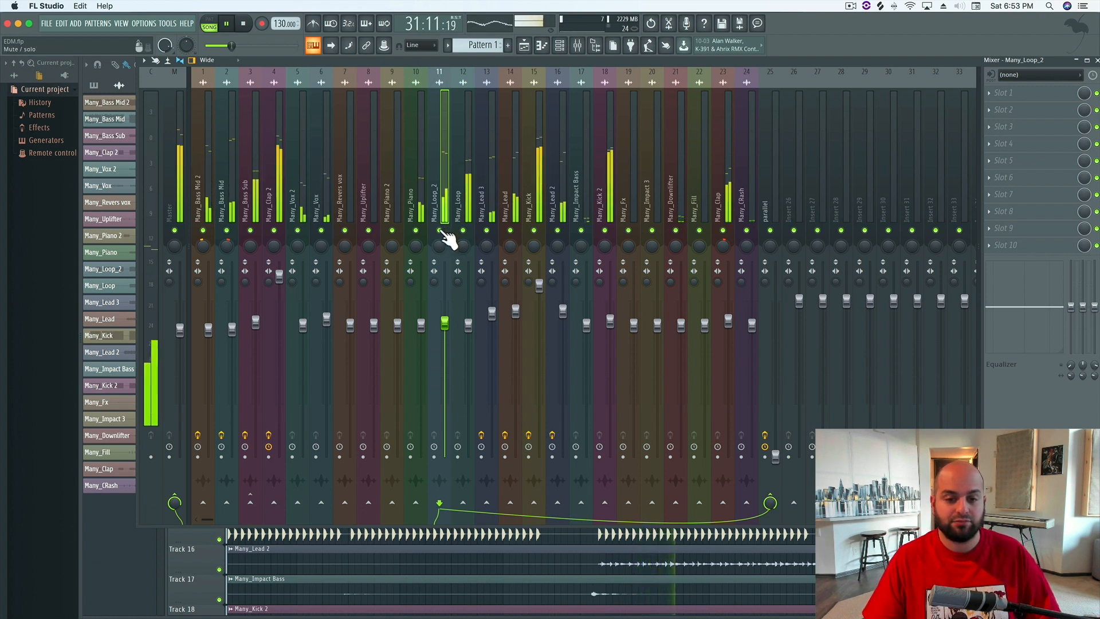
# Step: Solo the Many_Loop_2 track, stop playback, and load Fruity Compressor into its first effect slot with the plugin's detailed settings shown
pyautogui.rightClick(439, 231)
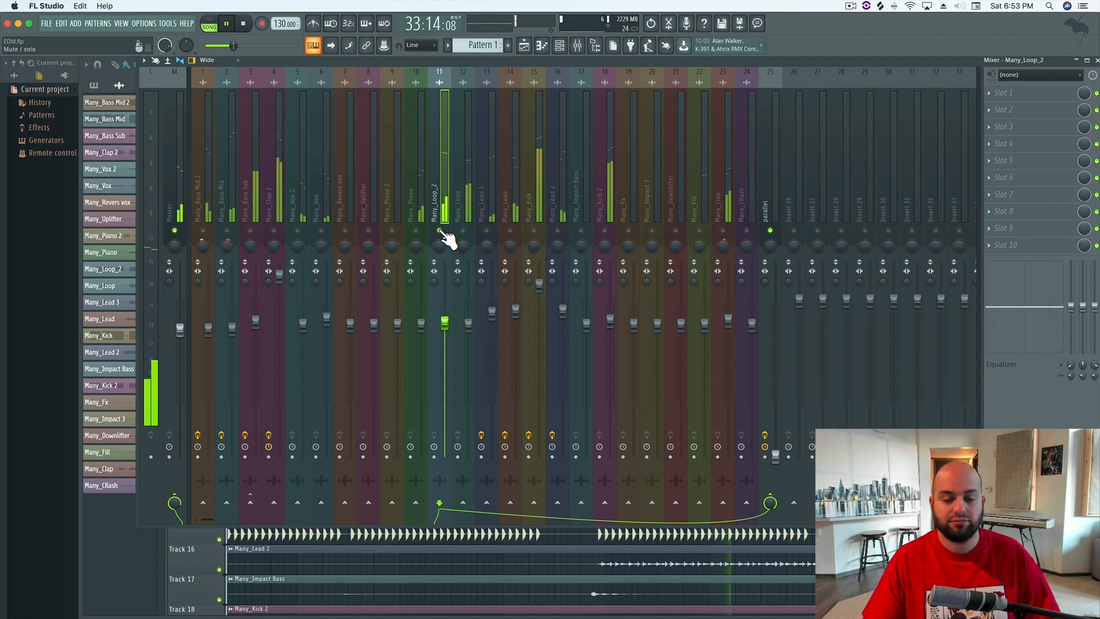
pyautogui.press('space')
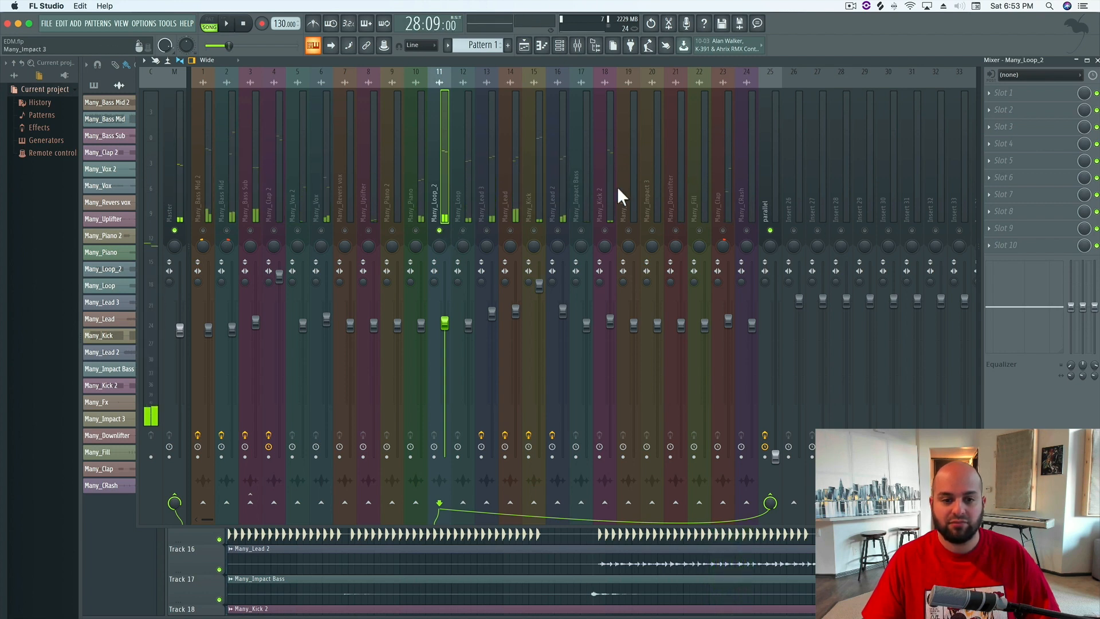
pyautogui.click(1019, 93)
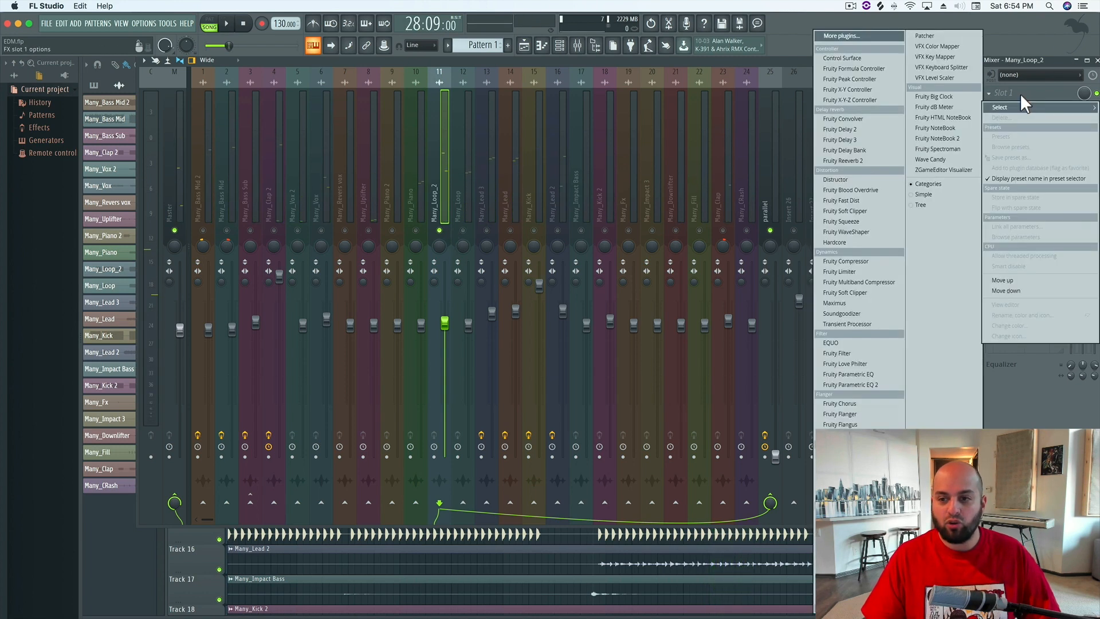
pyautogui.click(846, 261)
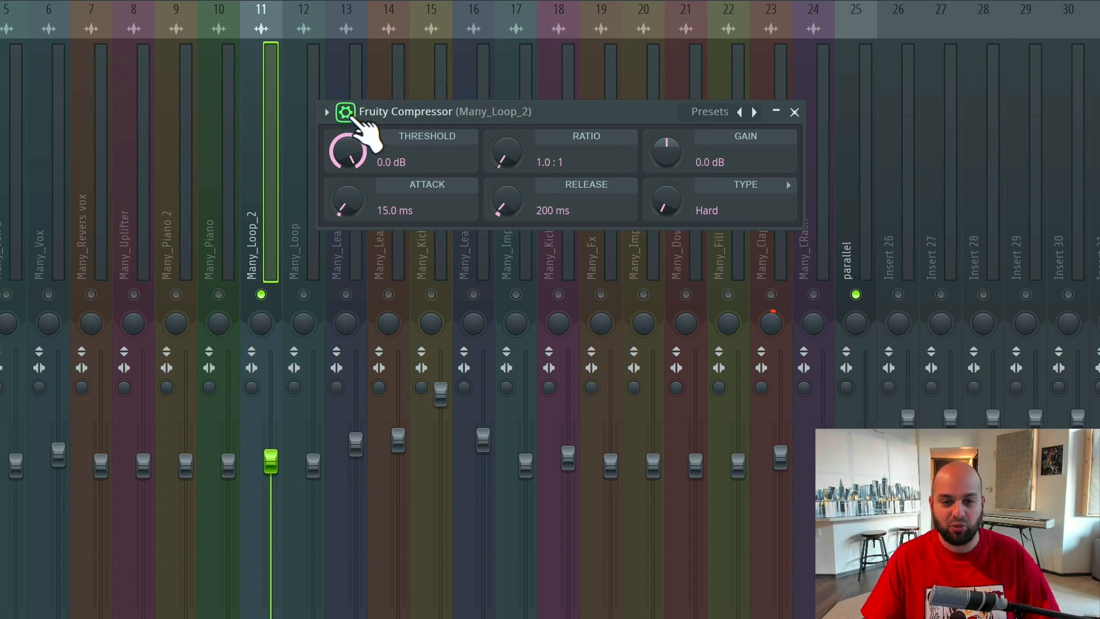
pyautogui.click(347, 113)
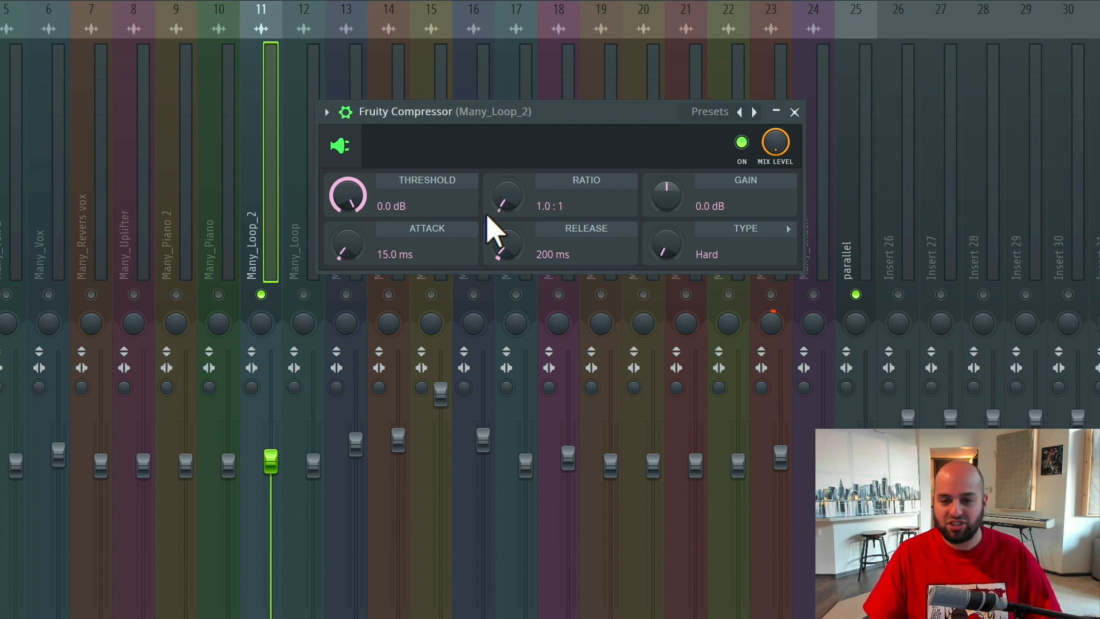
# Step: Set the compressor to 0.0 ms attack, 1 ms release, 12.0:1 ratio, Medium type and a -36.1 dB threshold
pyautogui.moveTo(378, 251); pyautogui.dragTo(378, 298)
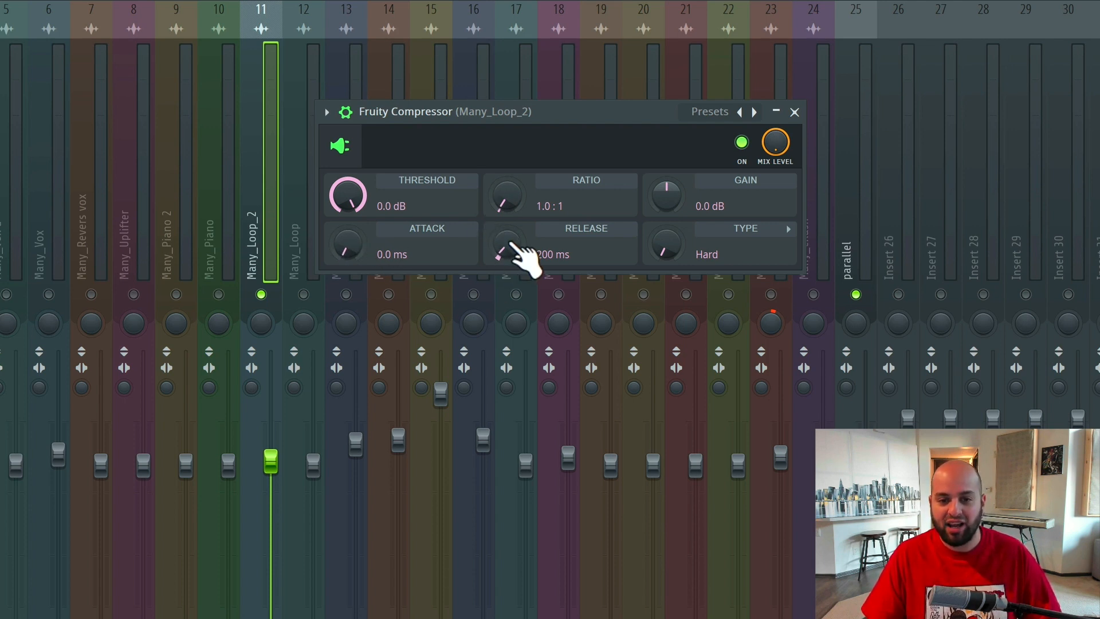
pyautogui.moveTo(511, 249); pyautogui.dragTo(523, 250)
pyautogui.moveTo(510, 177); pyautogui.dragTo(511, 169)
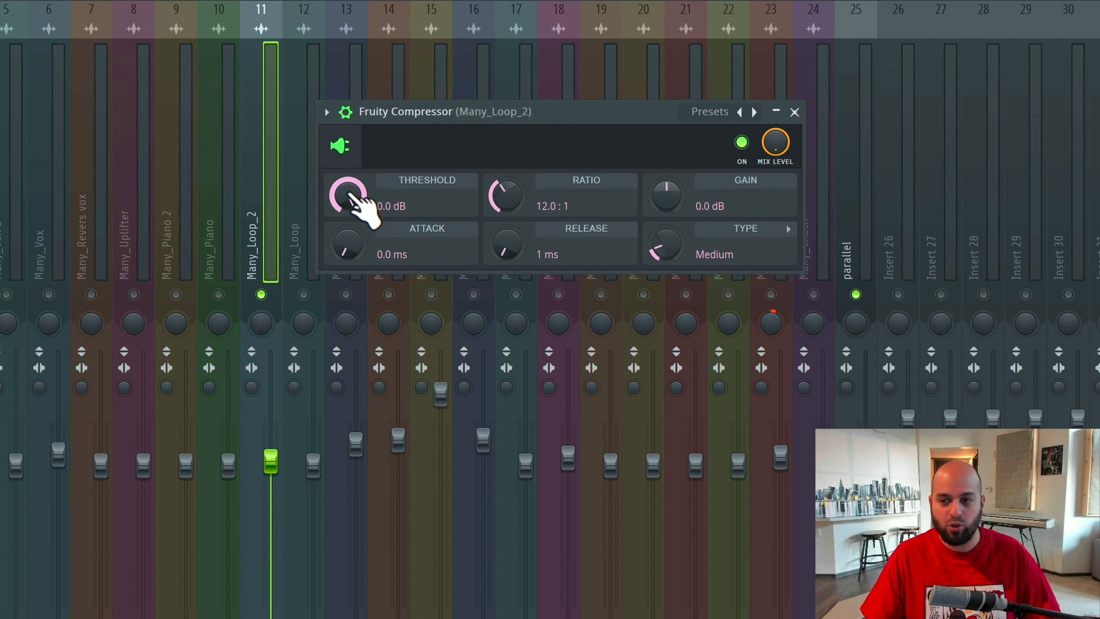
pyautogui.moveTo(363, 206); pyautogui.dragTo(363, 320)
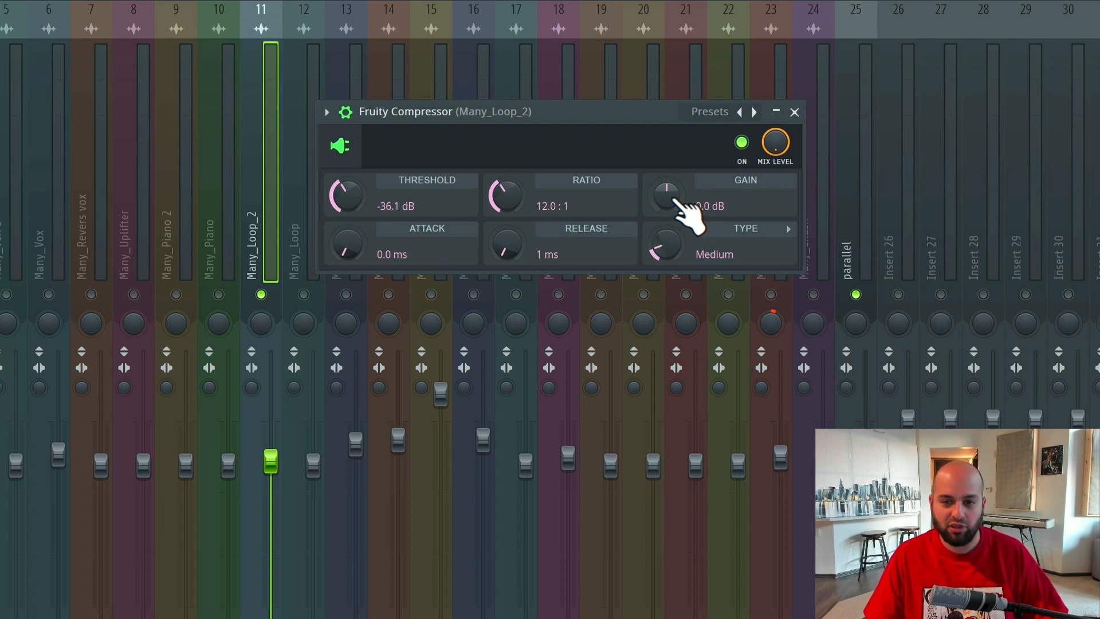
# Step: Raise the compressor's gain to 12.1 dB, comparing the loop's playback with the effect bypassed and enabled
pyautogui.moveTo(677, 201); pyautogui.dragTo(677, 186)
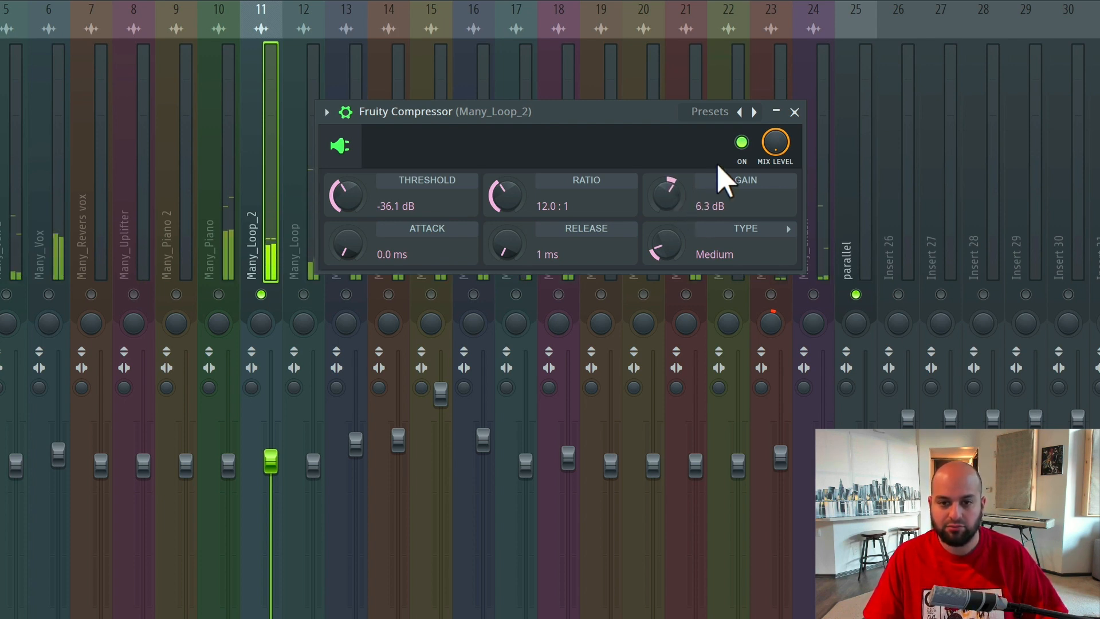
pyautogui.click(742, 143)
pyautogui.click(742, 143)
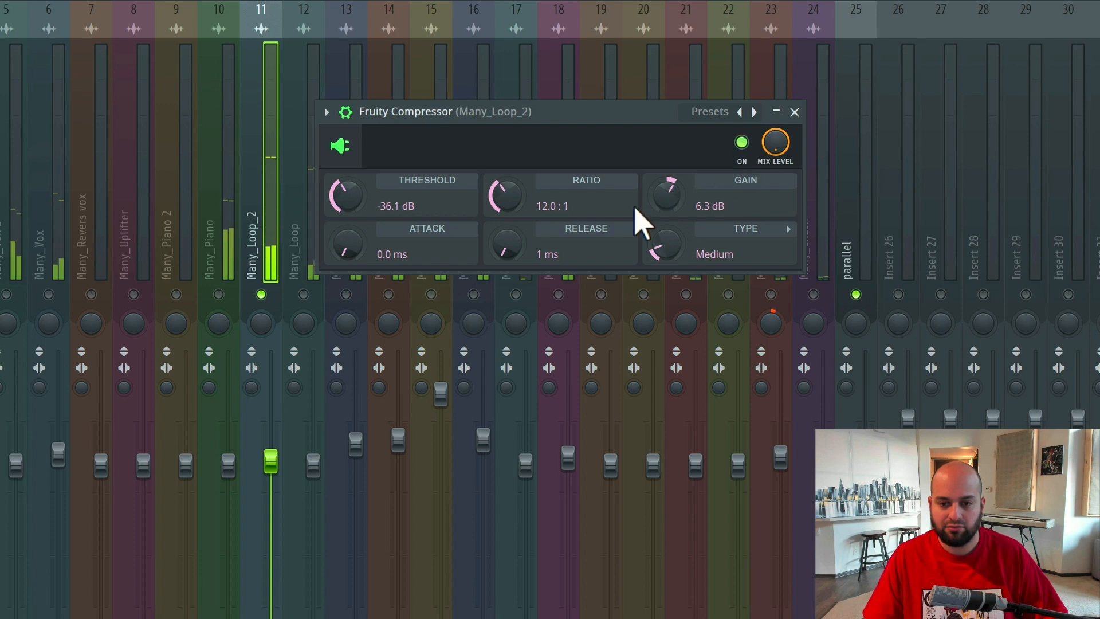
pyautogui.moveTo(665, 203); pyautogui.dragTo(664, 195)
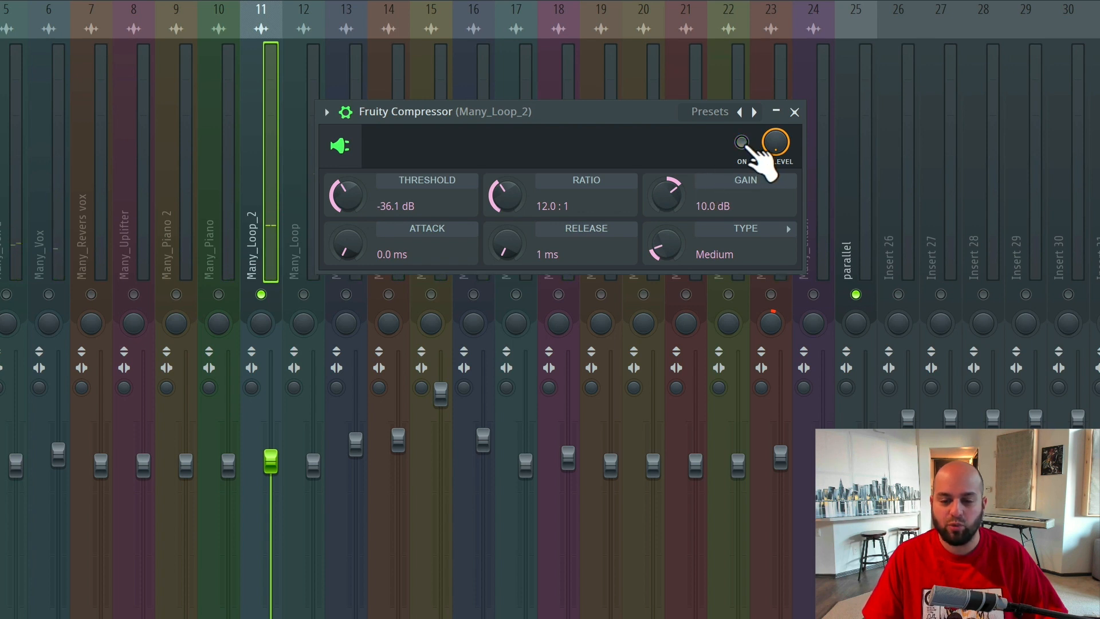
pyautogui.press('space')
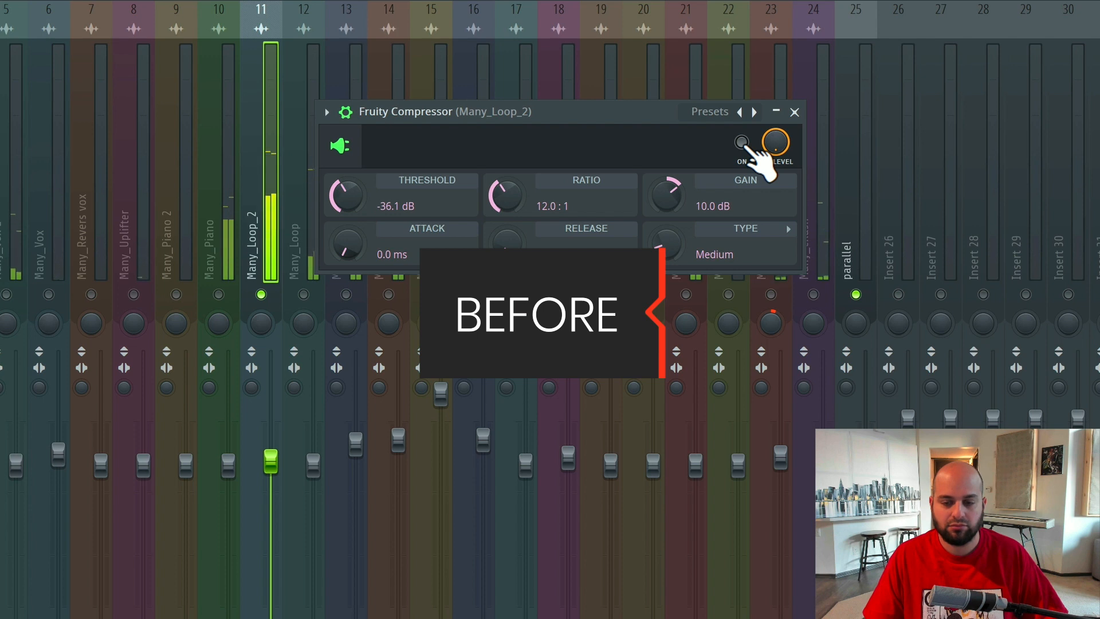
pyautogui.click(742, 143)
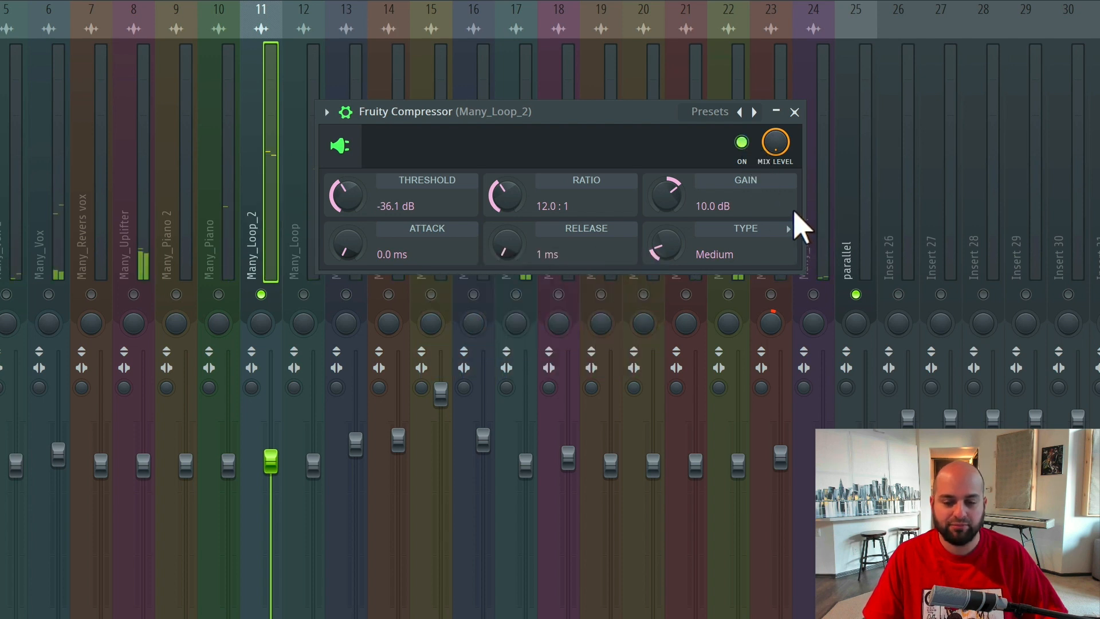
pyautogui.moveTo(666, 201); pyautogui.dragTo(666, 189)
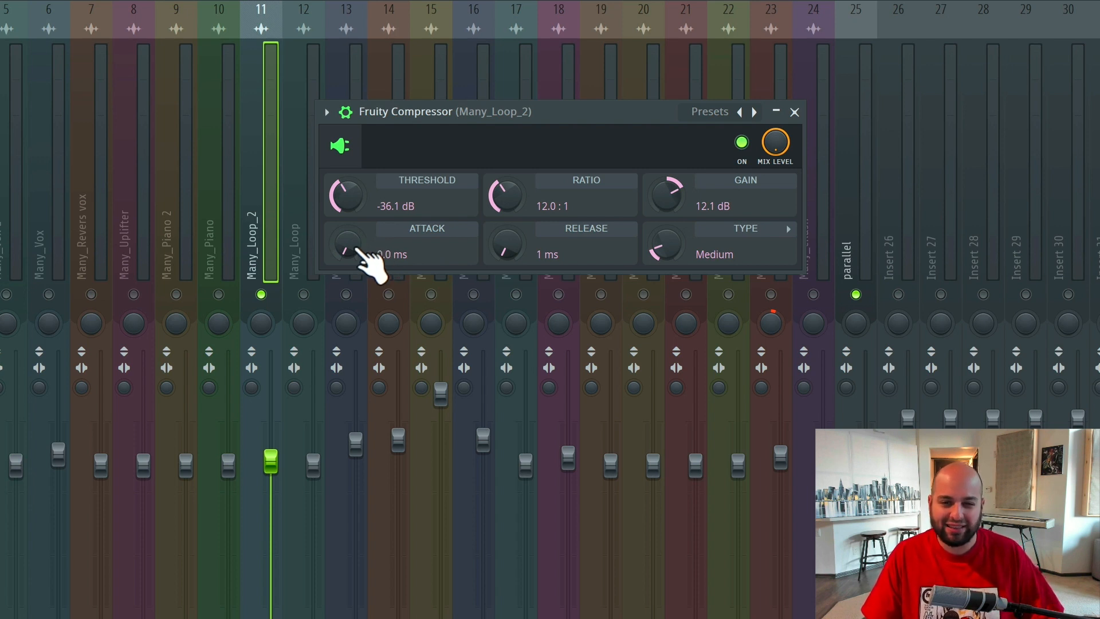
# Step: Play the loop and fine-tune the compressor's attack by ear, settling on 1.9 ms
pyautogui.press('space')
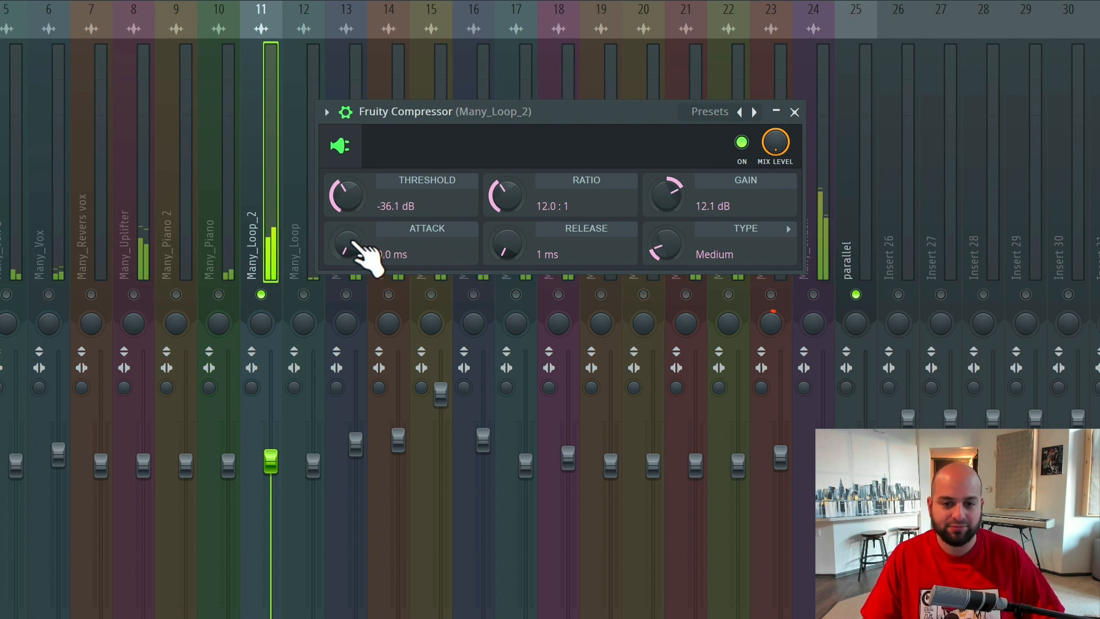
pyautogui.moveTo(347, 244); pyautogui.dragTo(347, 240)
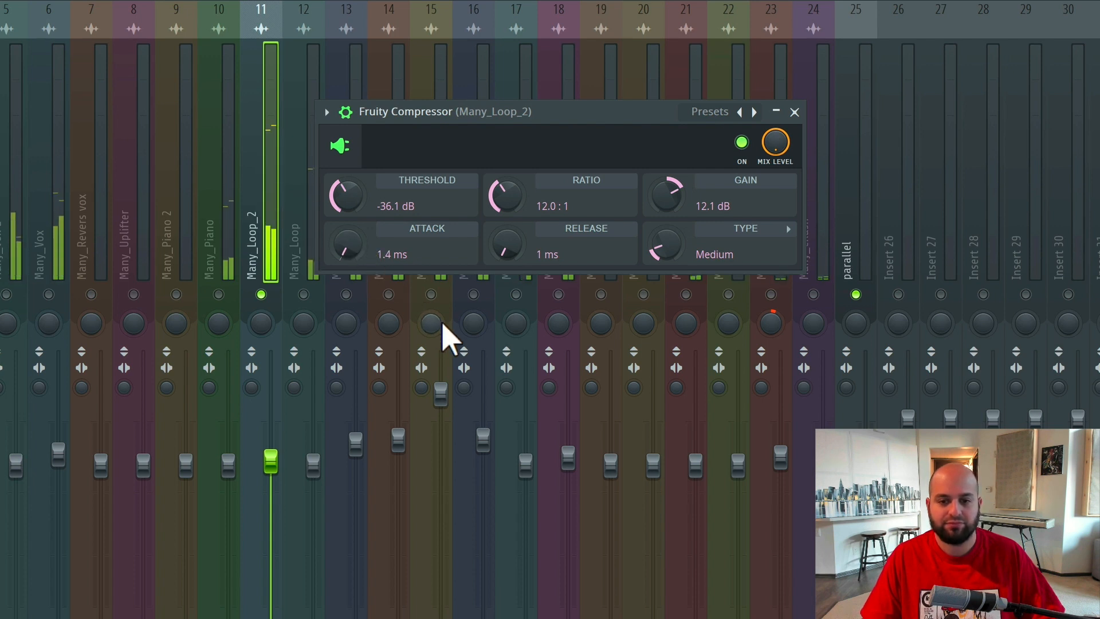
pyautogui.press('space')
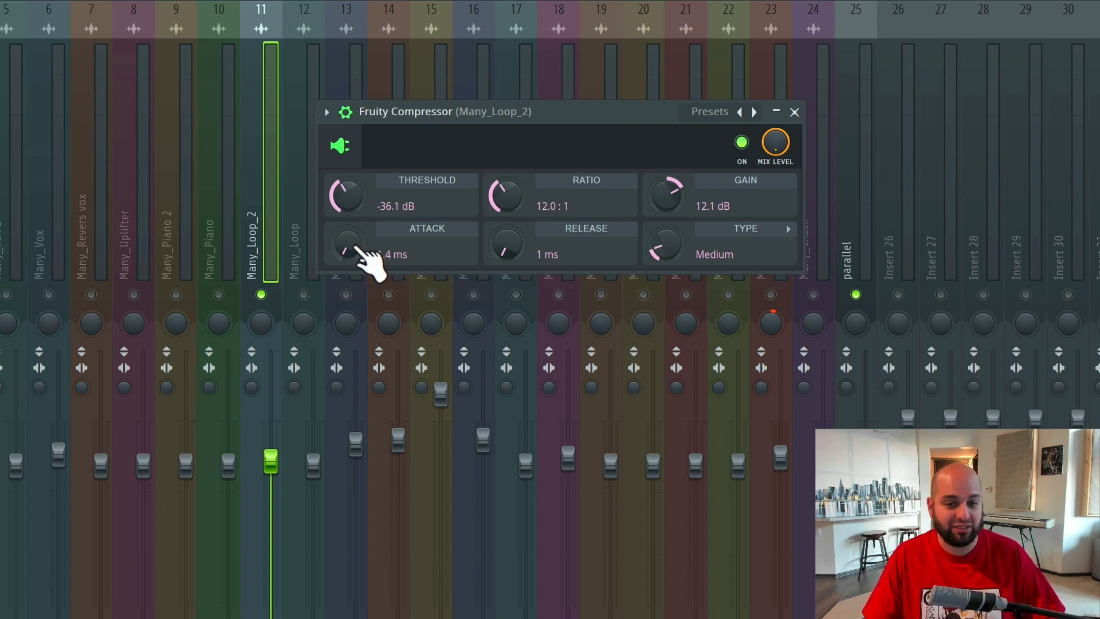
pyautogui.moveTo(361, 252); pyautogui.dragTo(368, 258)
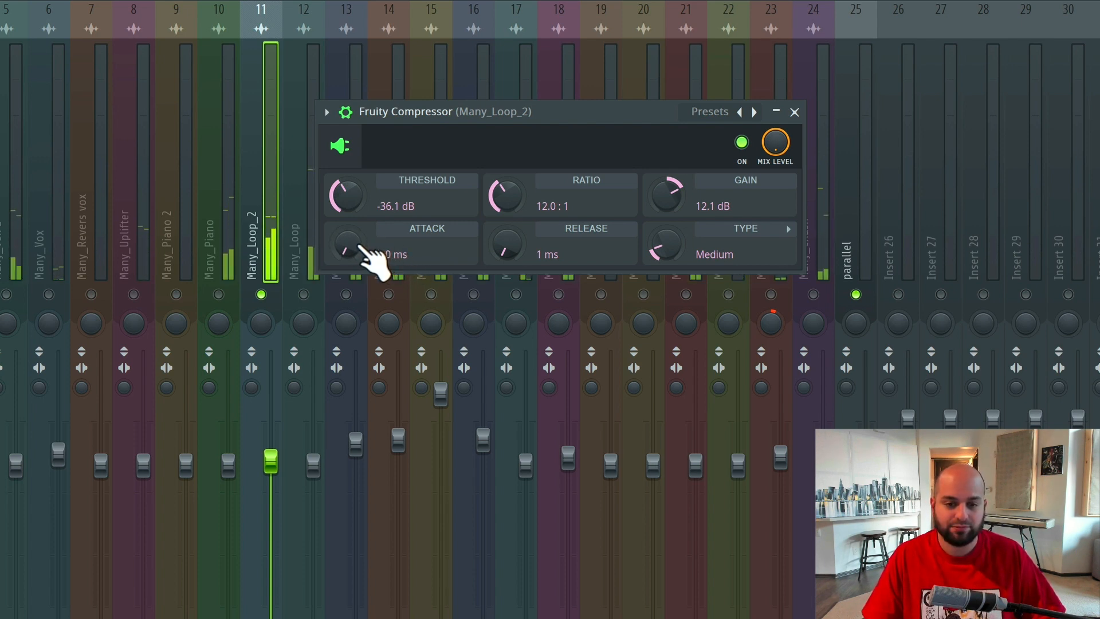
pyautogui.moveTo(366, 254); pyautogui.dragTo(366, 250)
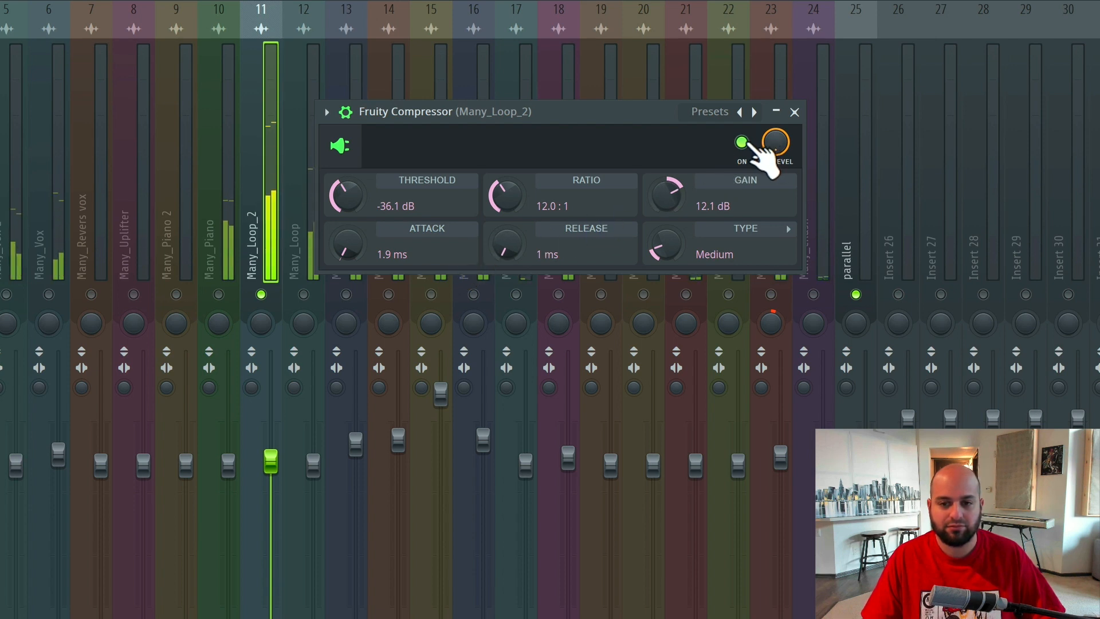
# Step: Compare the compressor's mix level at zero and full, and set it to a partial blend for parallel compression
pyautogui.moveTo(781, 135); pyautogui.dragTo(780, 136)
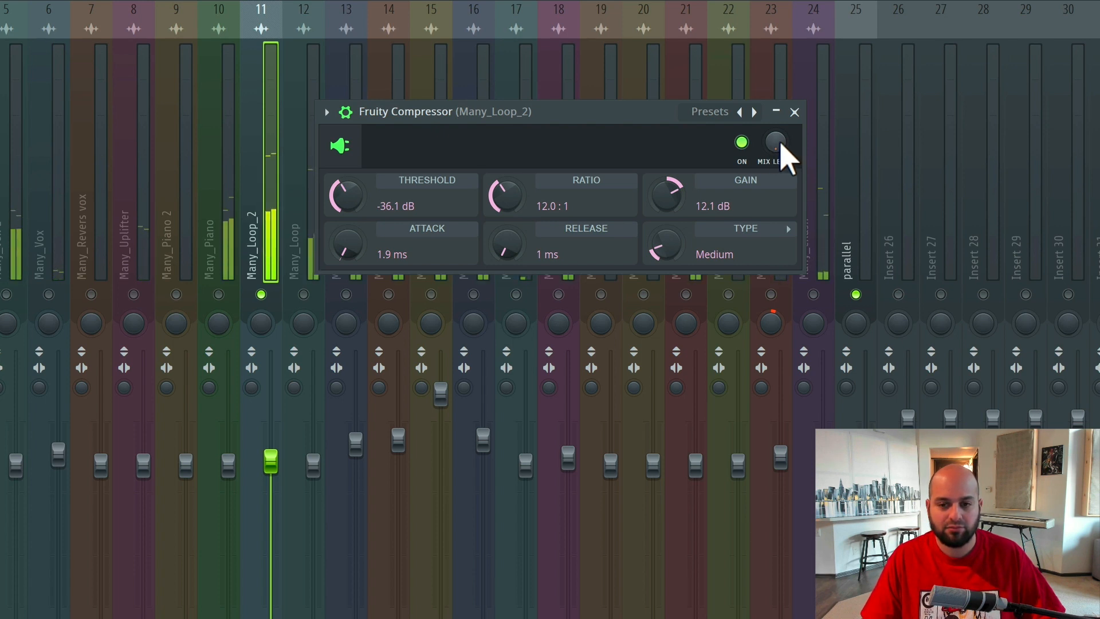
pyautogui.moveTo(780, 145); pyautogui.dragTo(781, 129)
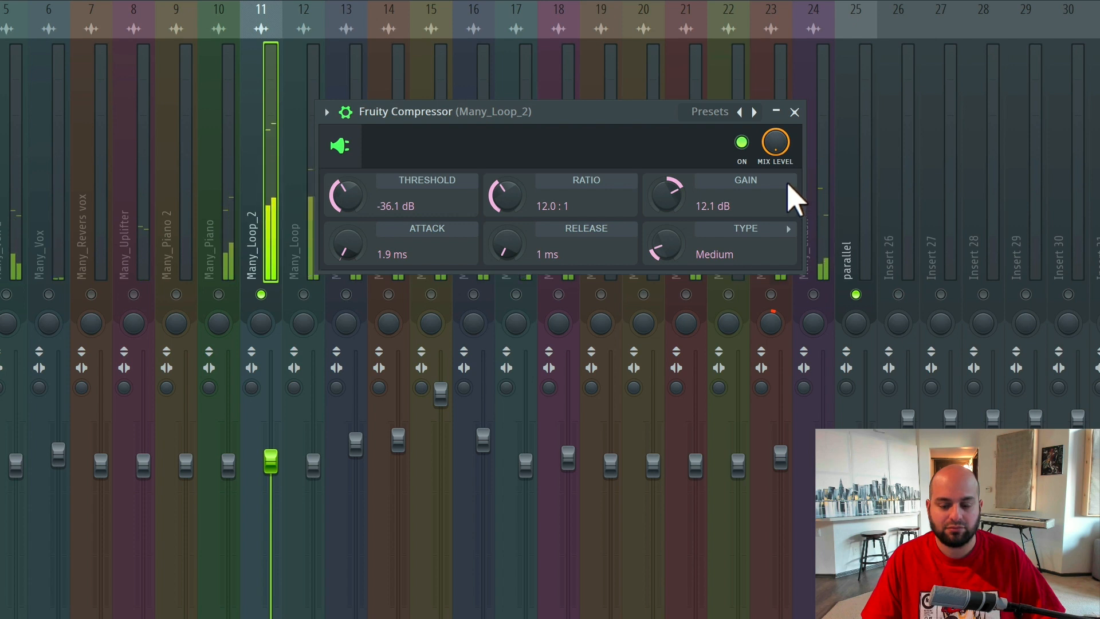
pyautogui.moveTo(776, 140)
pyautogui.mouseDown()
pyautogui.moveTo(776, 150)
pyautogui.moveTo(776, 138)
pyautogui.mouseUp()
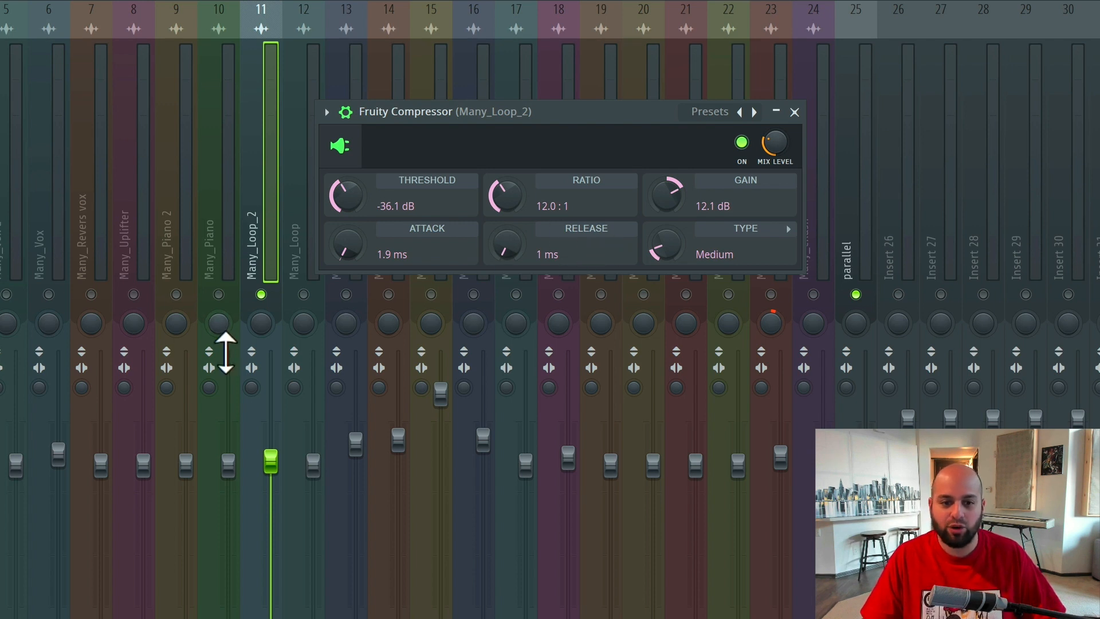
# Step: Unsolo Many_Loop_2 and raise its volume fader slightly while listening to it within the full mix
pyautogui.rightClick(260, 294)
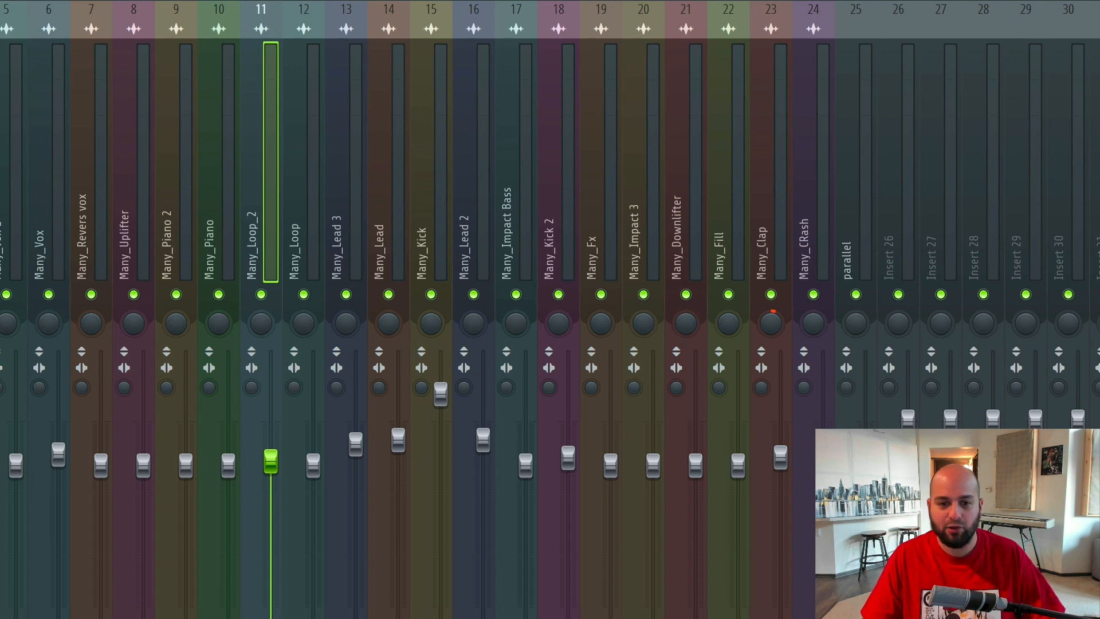
pyautogui.press('space')
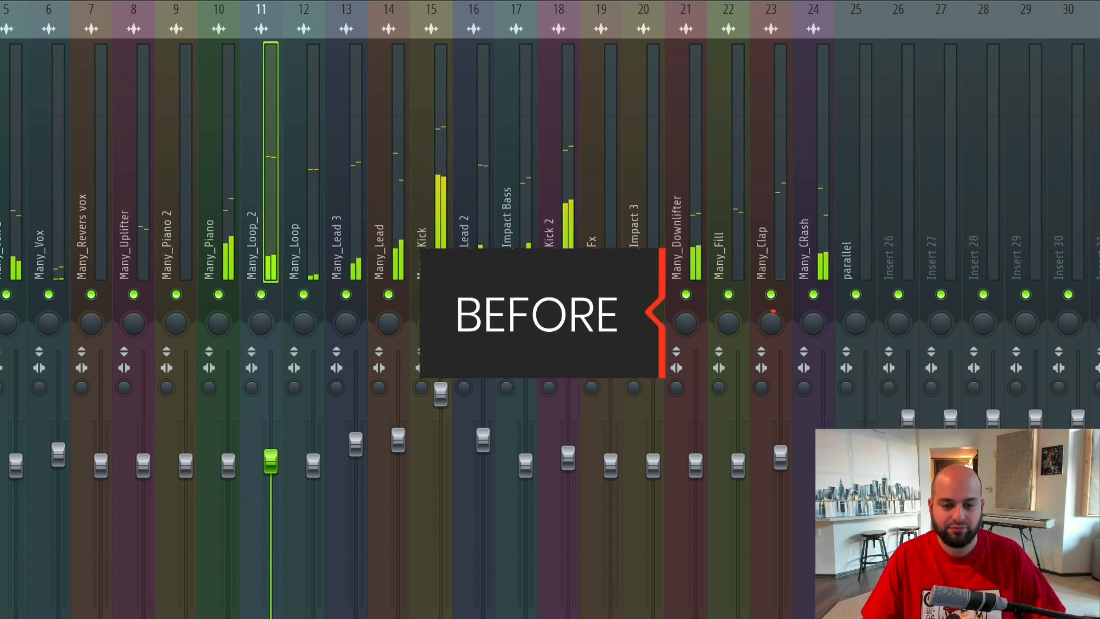
pyautogui.moveTo(270, 461); pyautogui.dragTo(270, 448)
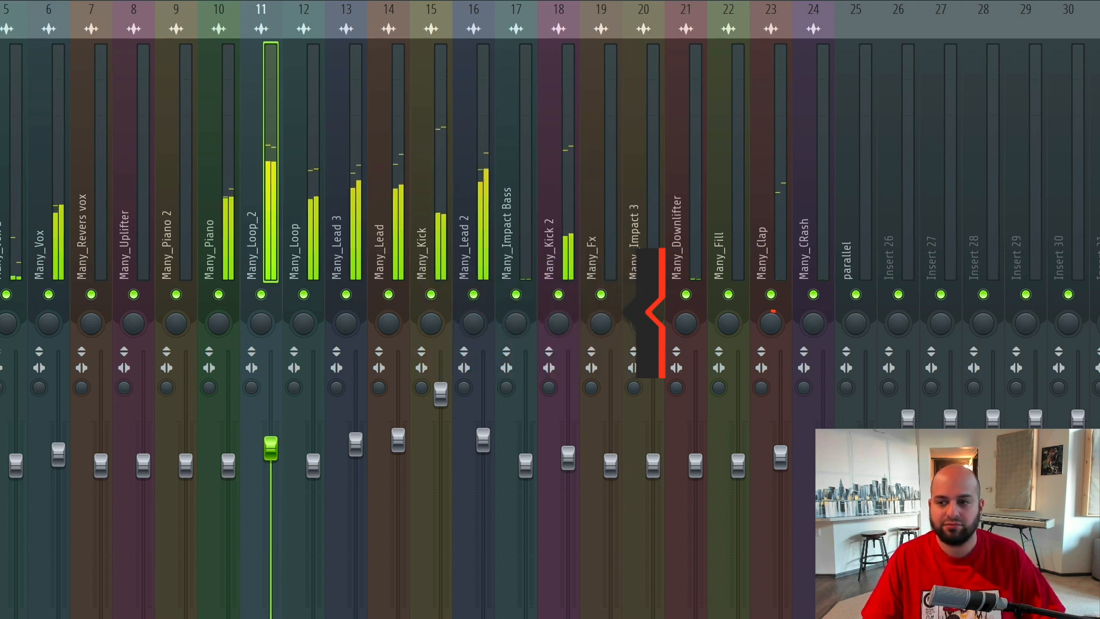
pyautogui.press('space')
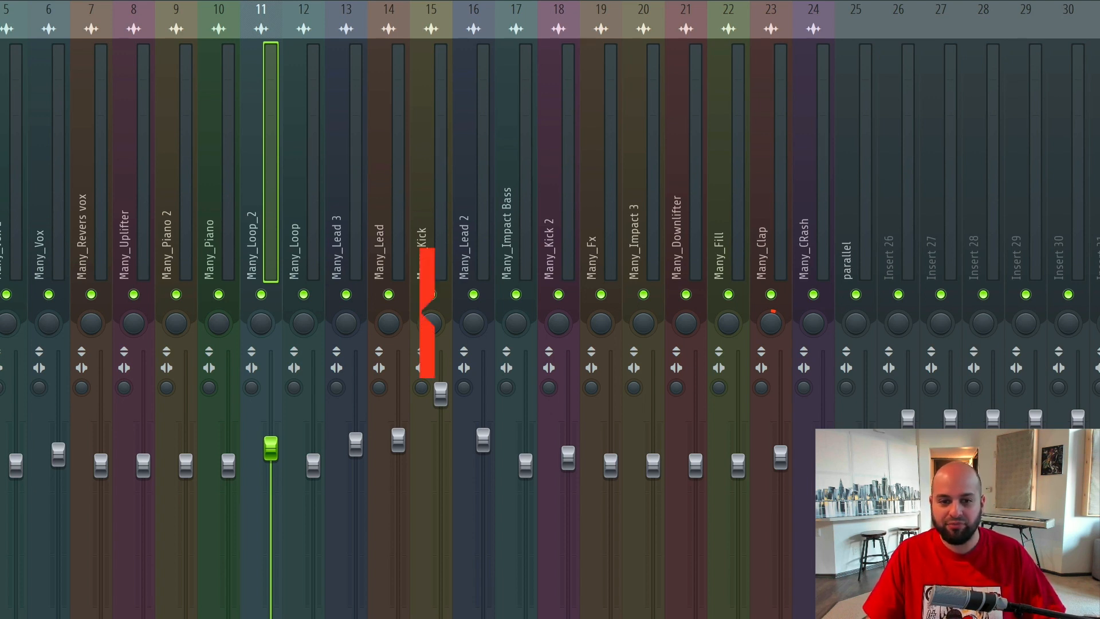
pyautogui.press('space')
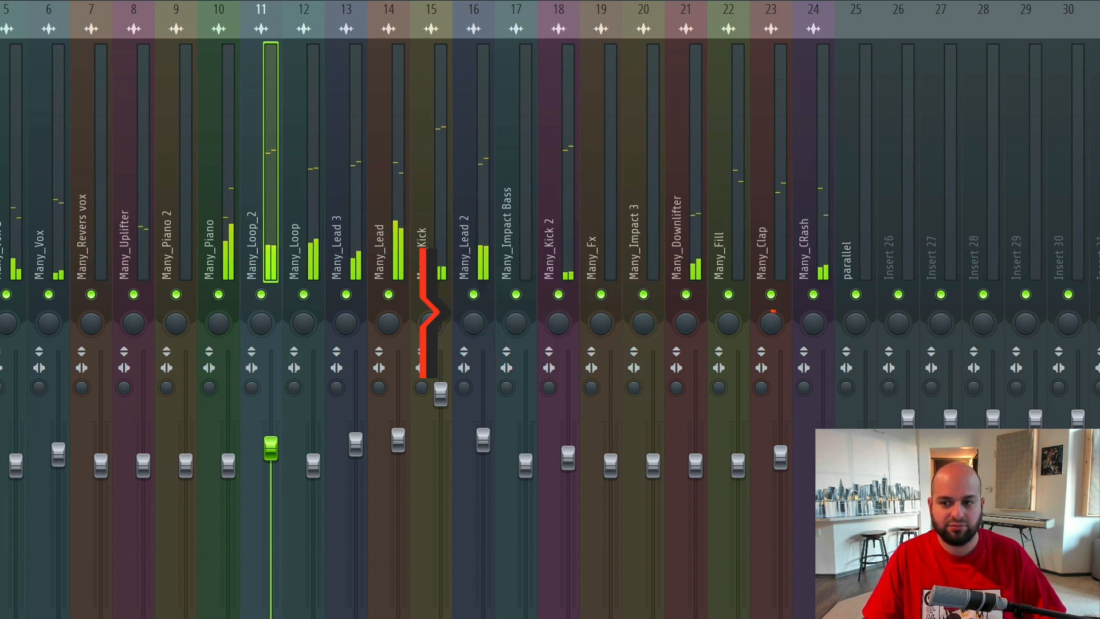
# Step: Solo Many_Loop_2 again, reopen its compressor, and set the mix level to full and the threshold to -43.3 dB
pyautogui.rightClick(261, 294)
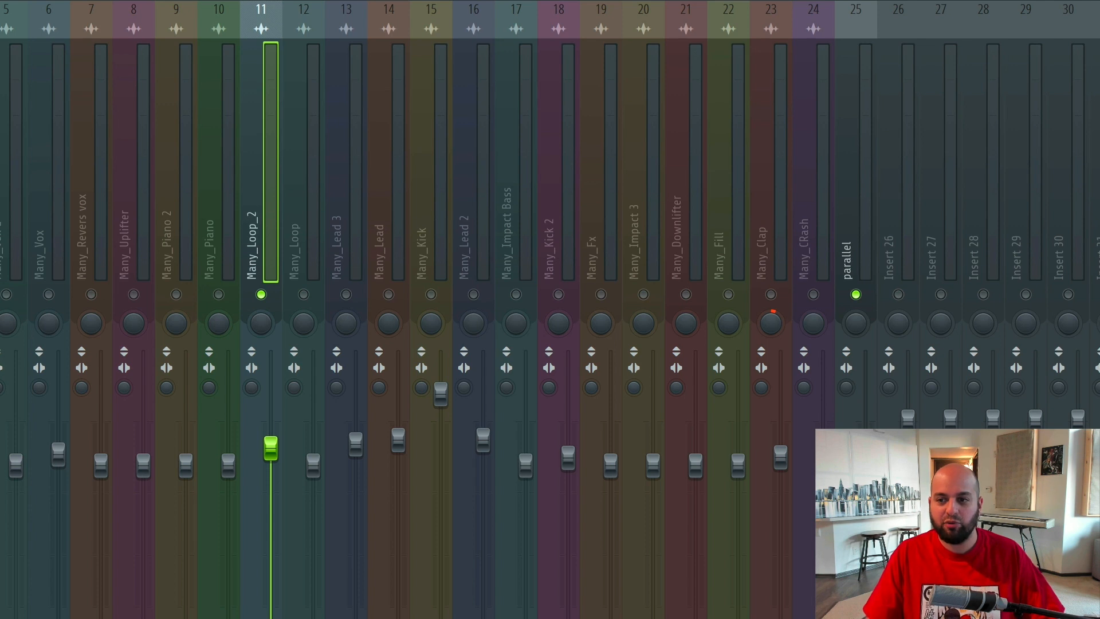
pyautogui.click(1095, 74)
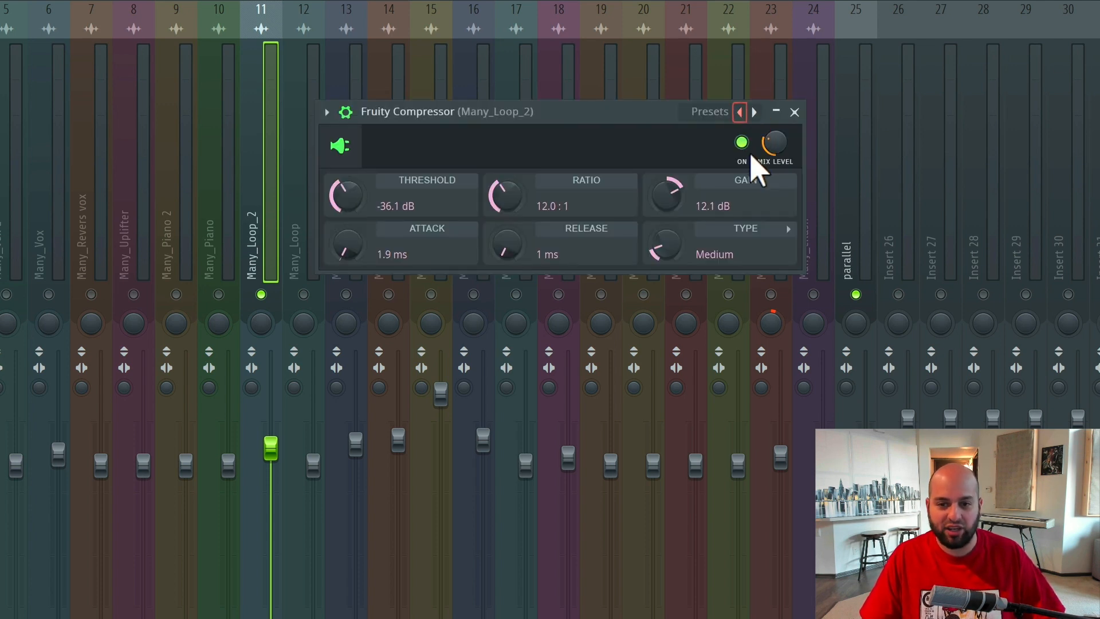
pyautogui.moveTo(772, 144); pyautogui.dragTo(772, 140)
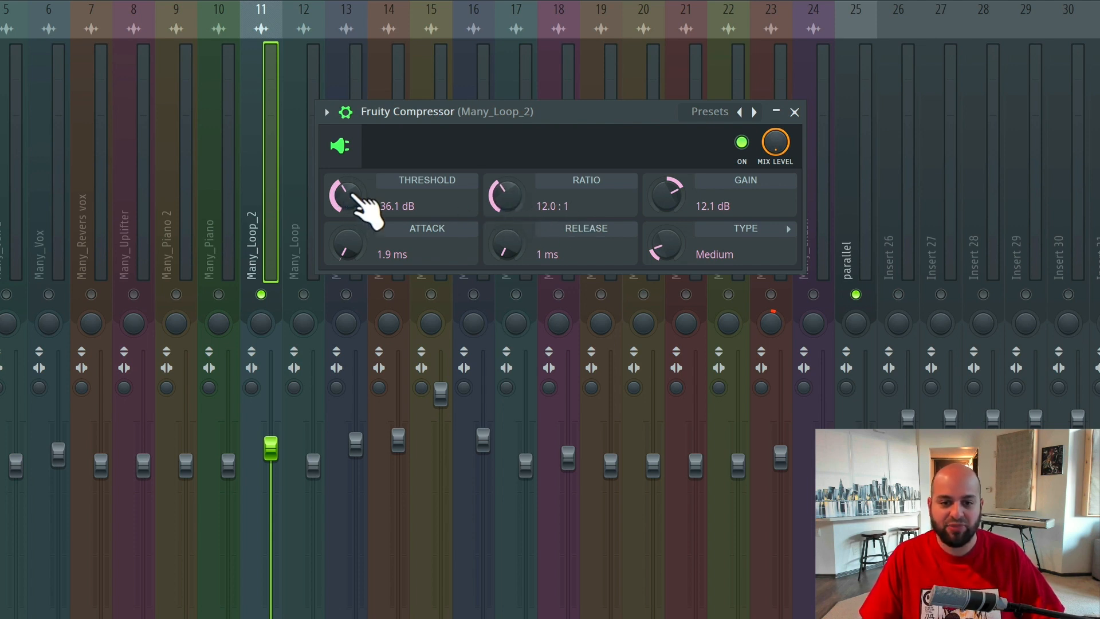
pyautogui.moveTo(349, 212); pyautogui.dragTo(349, 216)
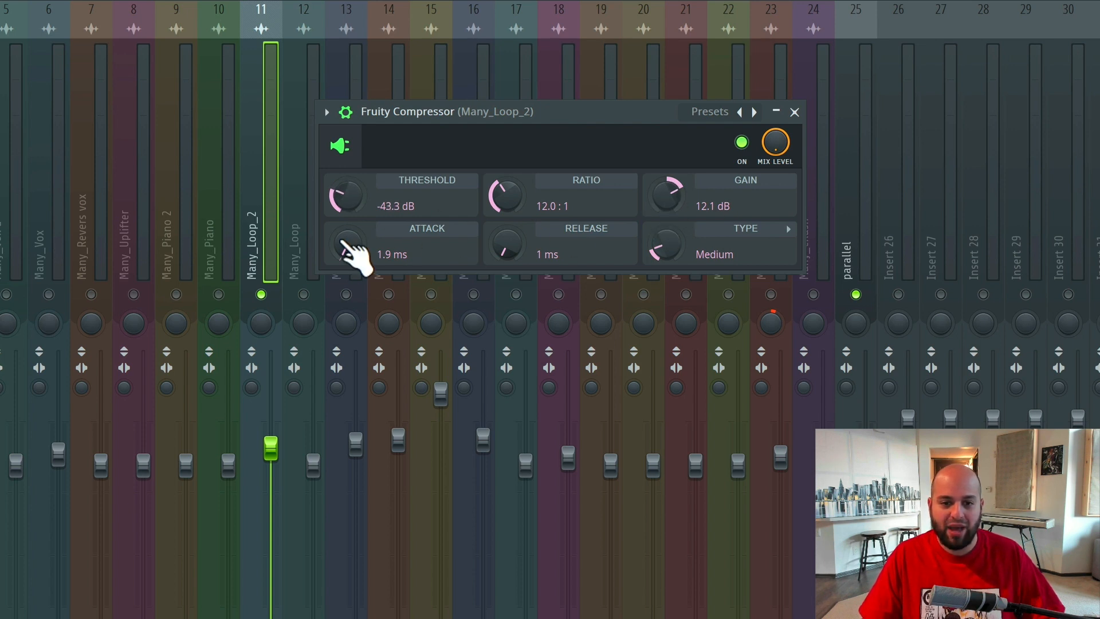
# Step: Increase the compressor's attack to 23.0 ms during playback and compare the loop with the effect bypassed and enabled
pyautogui.press('space')
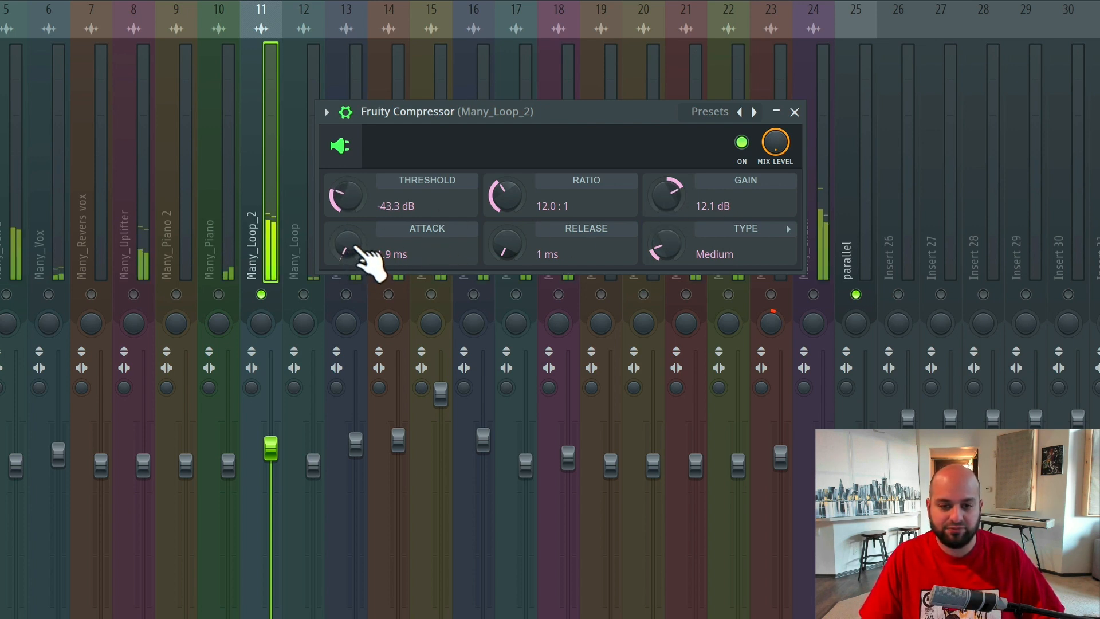
pyautogui.moveTo(350, 246); pyautogui.dragTo(351, 225)
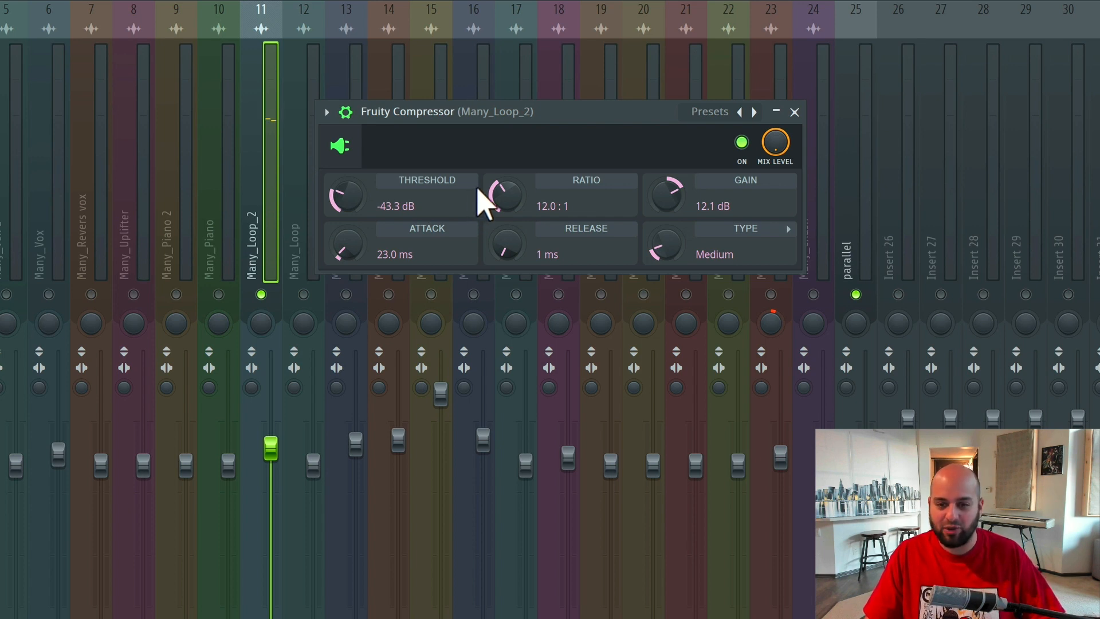
pyautogui.click(742, 143)
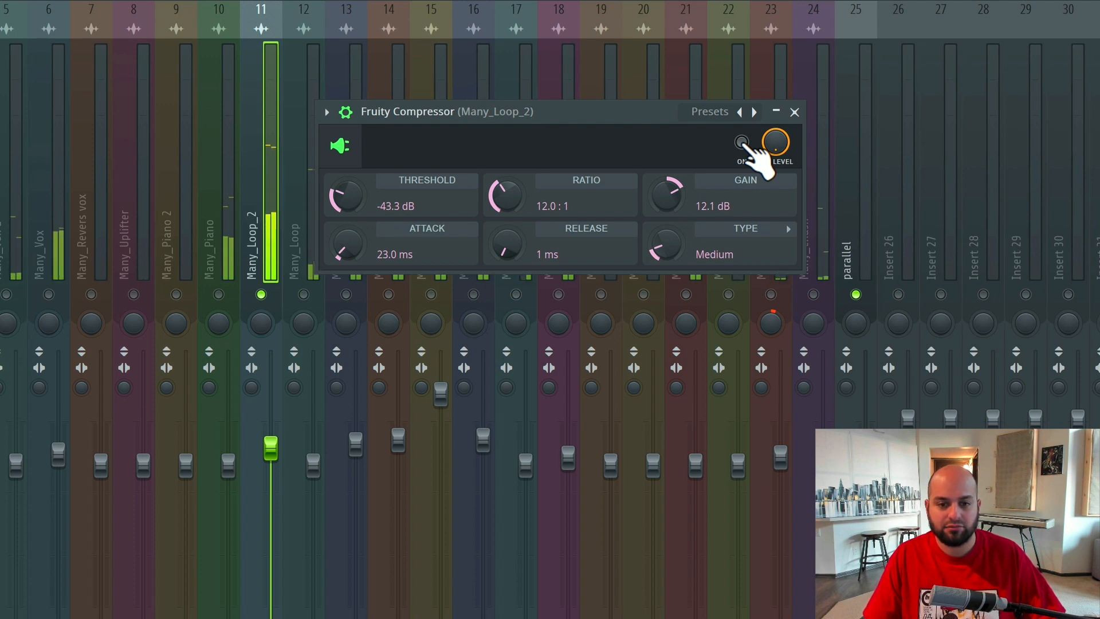
pyautogui.click(741, 143)
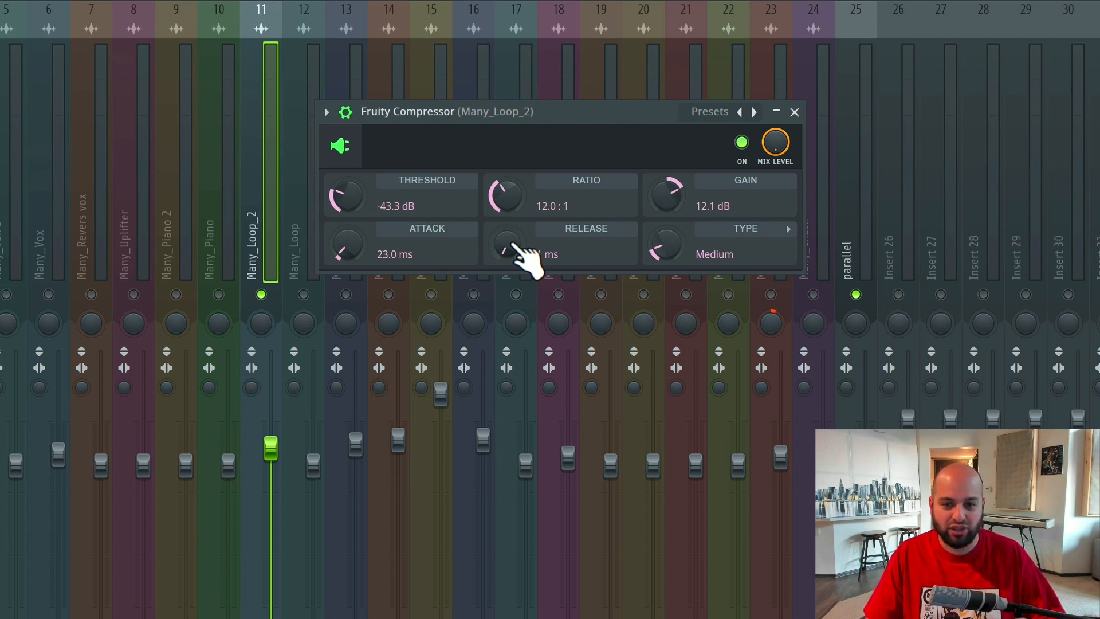
# Step: Set the compressor's release to 26 ms and its type to Hard, and bring the mix level up to a partial blend
pyautogui.moveTo(514, 247)
pyautogui.mouseDown()
pyautogui.moveTo(513, 229)
pyautogui.moveTo(516, 247)
pyautogui.mouseUp()
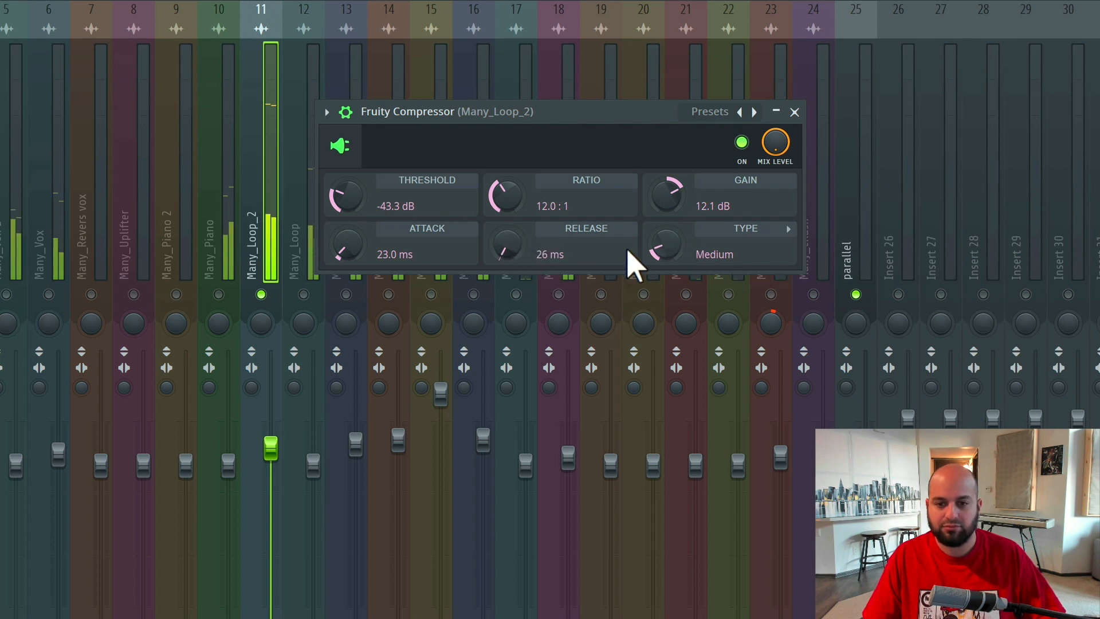
pyautogui.moveTo(665, 245); pyautogui.dragTo(665, 240)
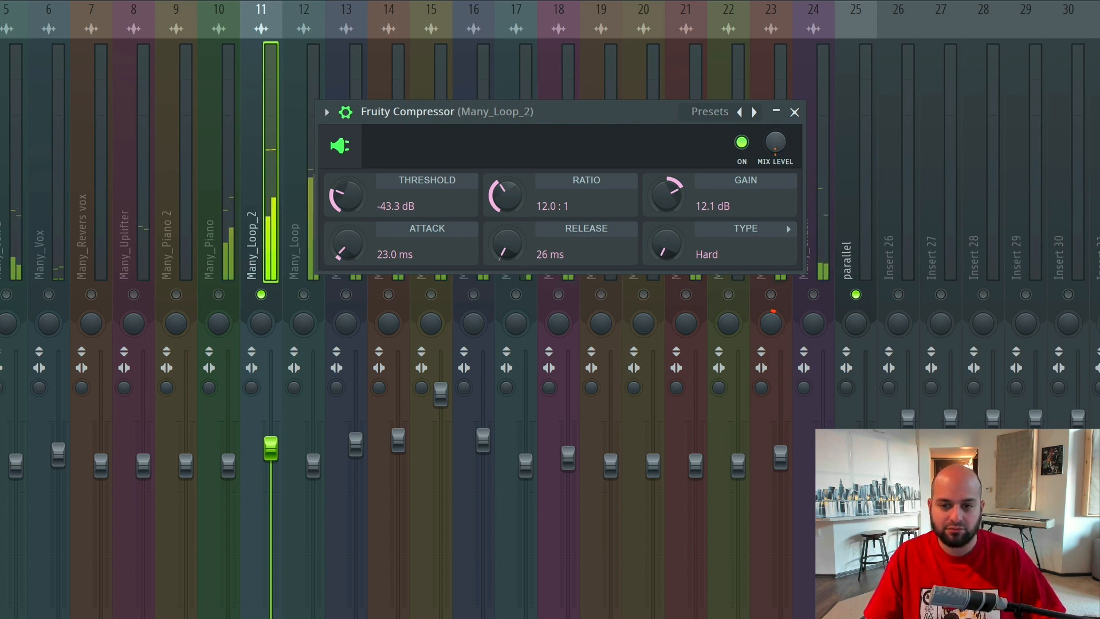
pyautogui.moveTo(775, 142); pyautogui.dragTo(775, 127)
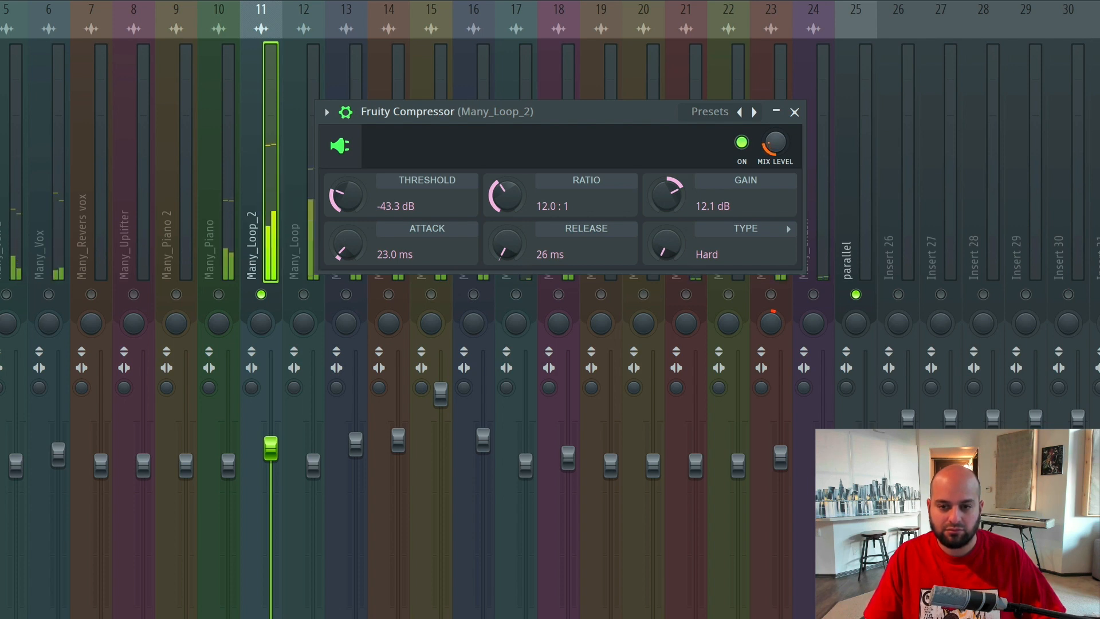
# Step: Set the compressor's gain to 13.5 dB and threshold to -42.5 dB, checking the loop with the effect bypassed and enabled during playback
pyautogui.moveTo(668, 205); pyautogui.dragTo(668, 201)
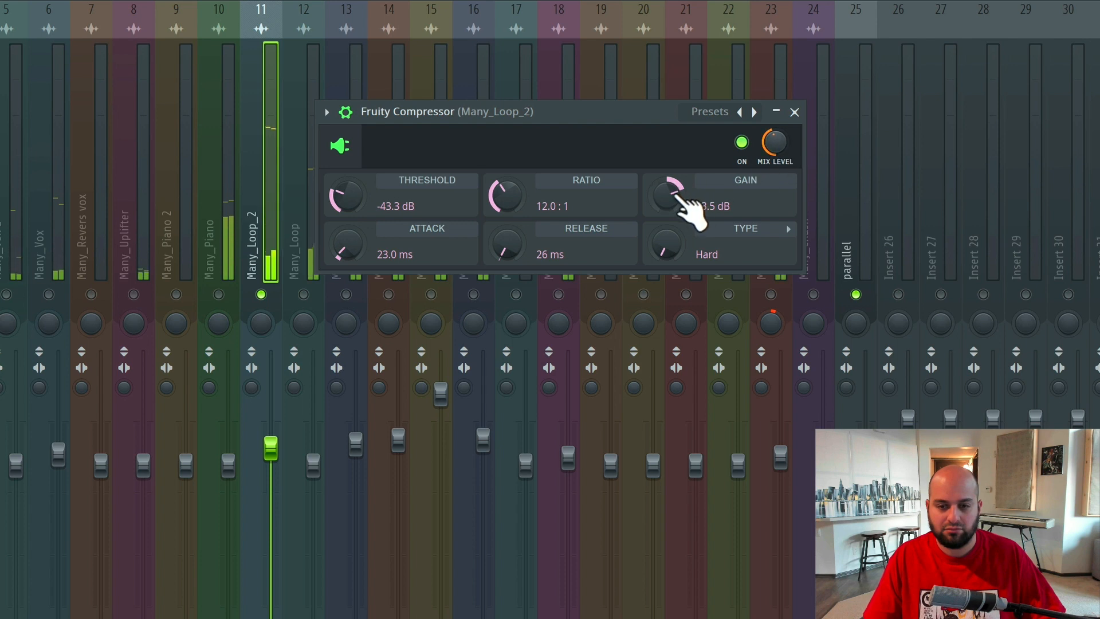
pyautogui.click(742, 143)
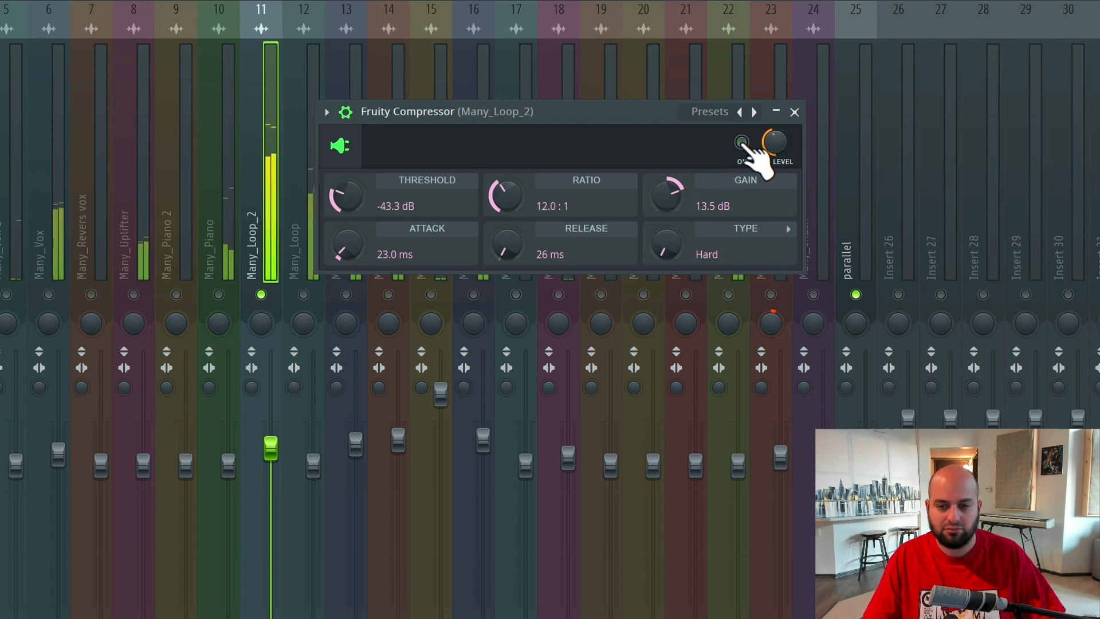
pyautogui.click(741, 143)
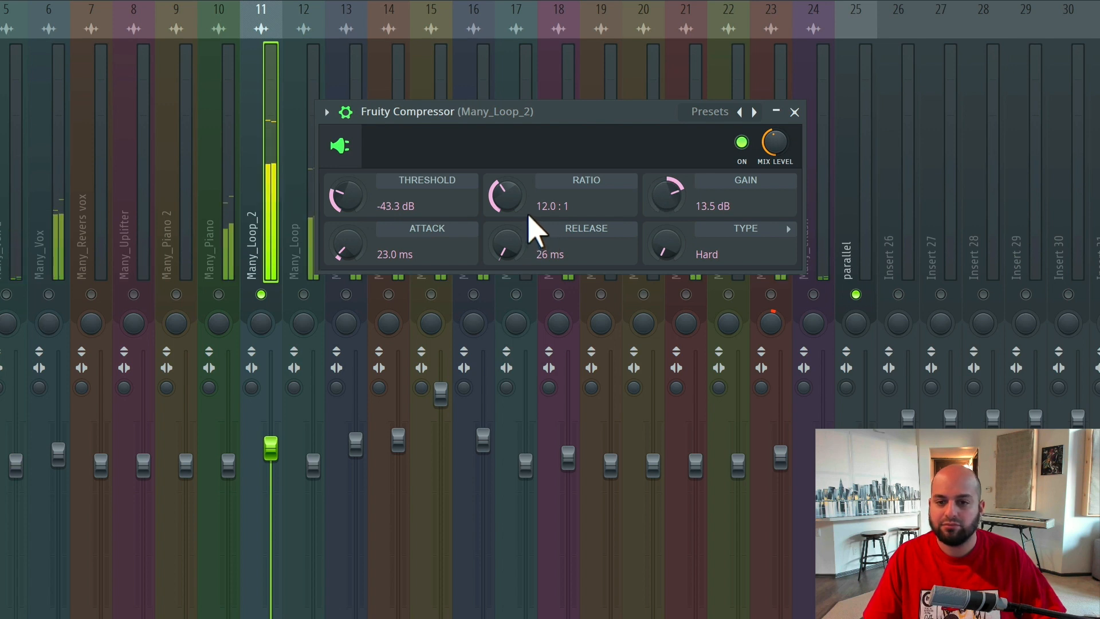
pyautogui.moveTo(374, 201); pyautogui.dragTo(373, 199)
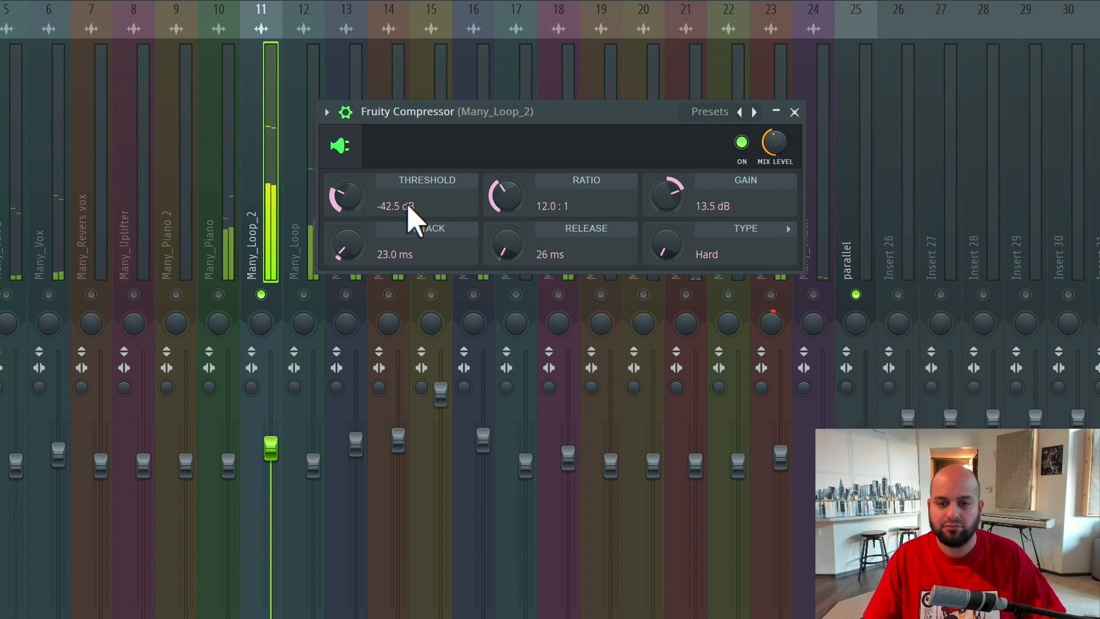
pyautogui.press('space')
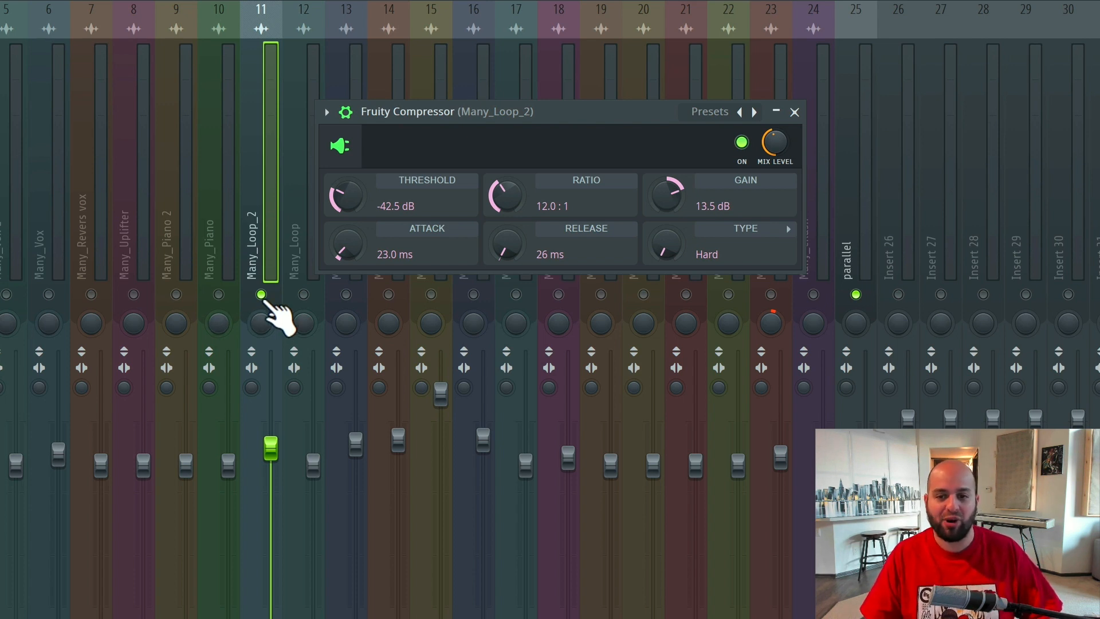
# Step: Play the soloed Many_Loop_2 and compare its sound with the compressor enabled and bypassed
pyautogui.press('space')
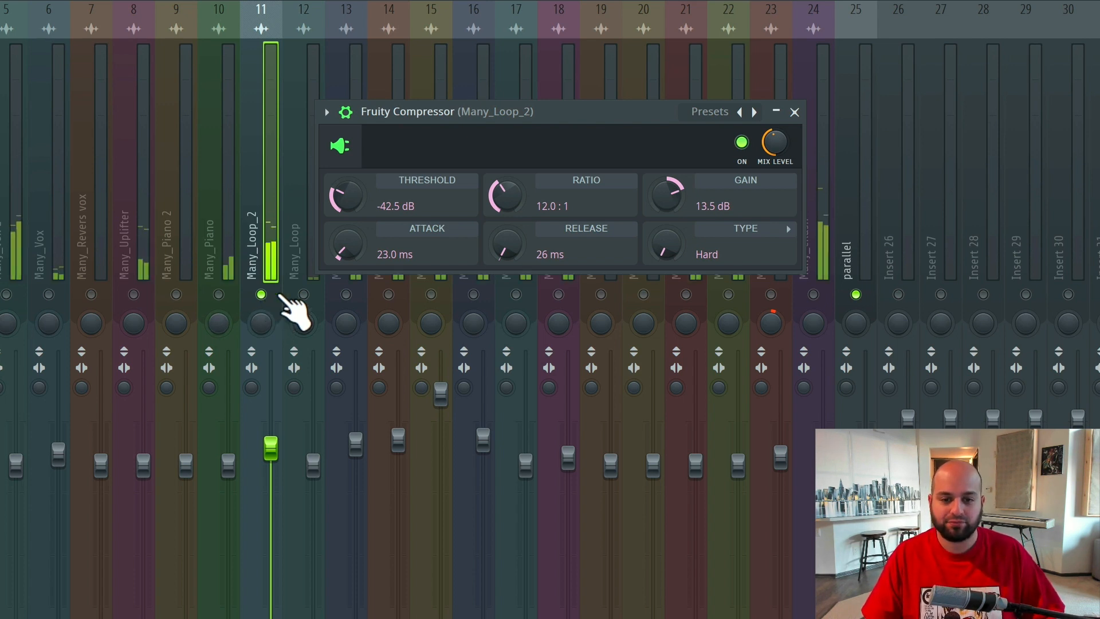
pyautogui.click(741, 143)
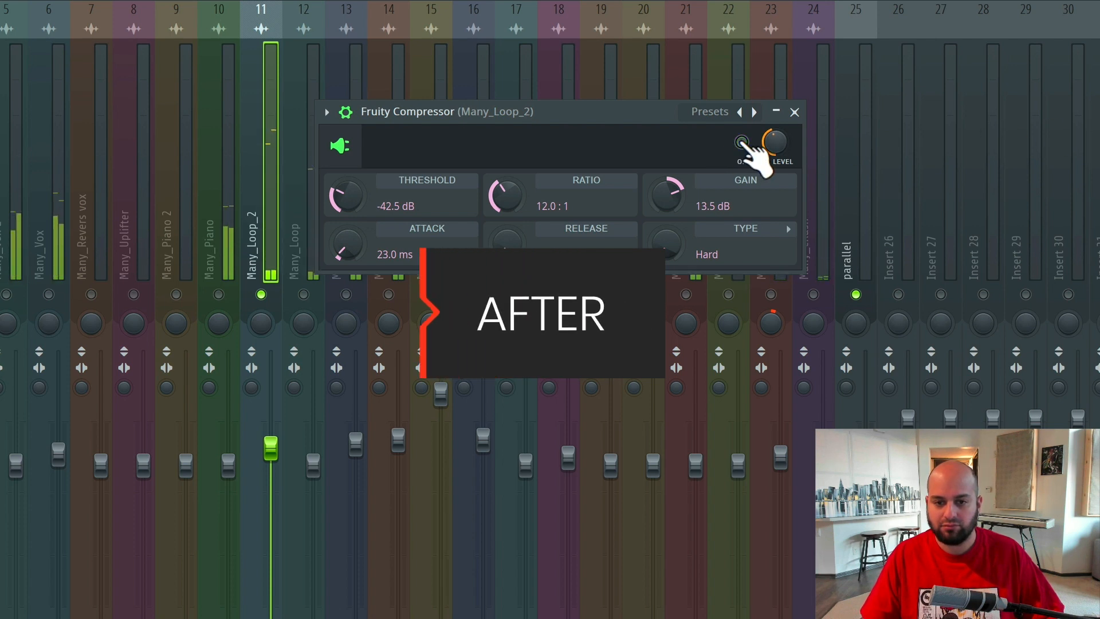
pyautogui.click(741, 143)
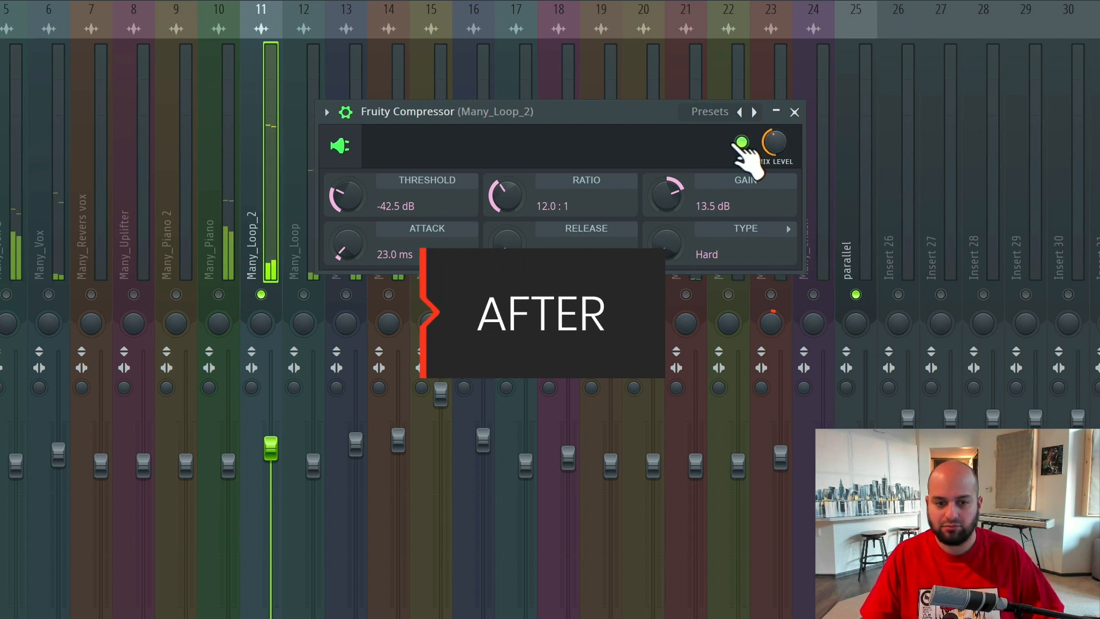
# Step: Unsolo Many_Loop_2 so all mixer tracks are active, and stop playback
pyautogui.click(266, 298)
pyautogui.click(266, 297)
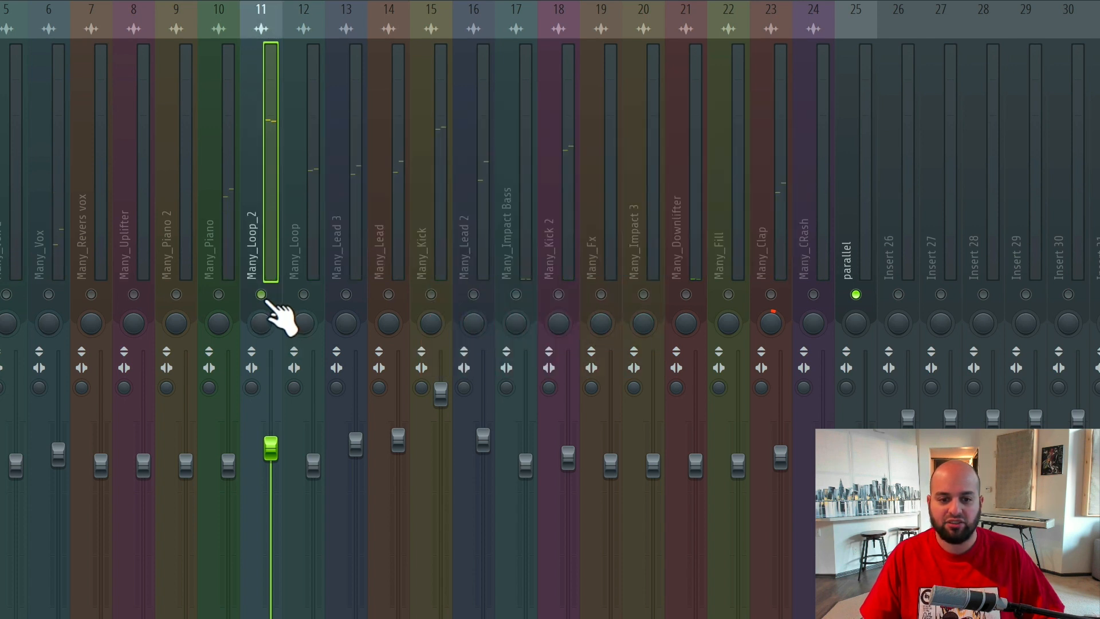
pyautogui.rightClick(266, 297)
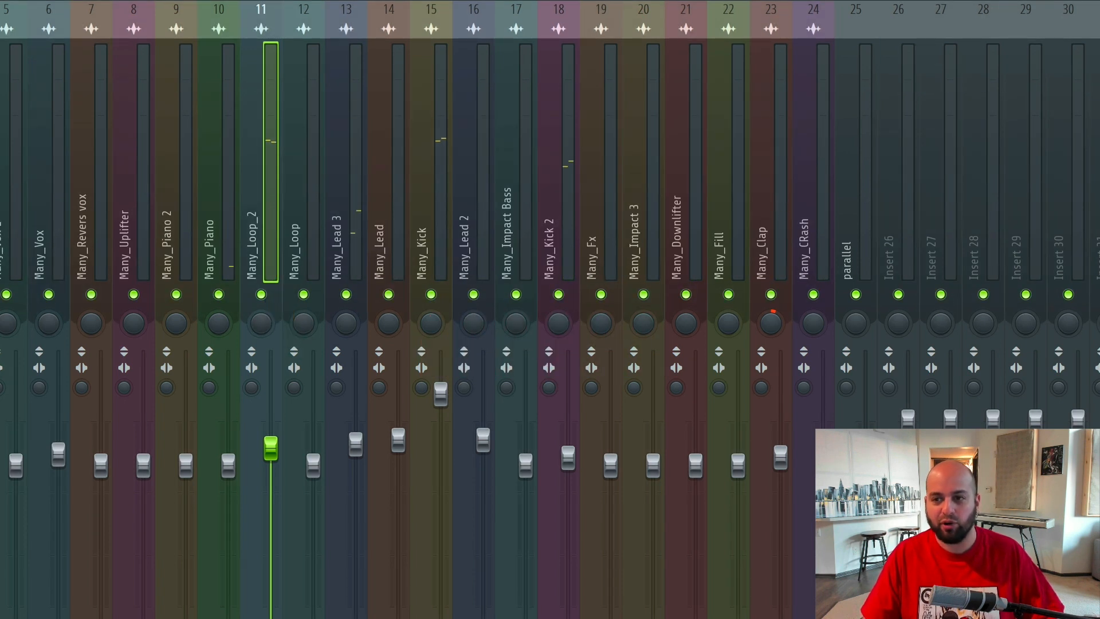
pyautogui.press('space')
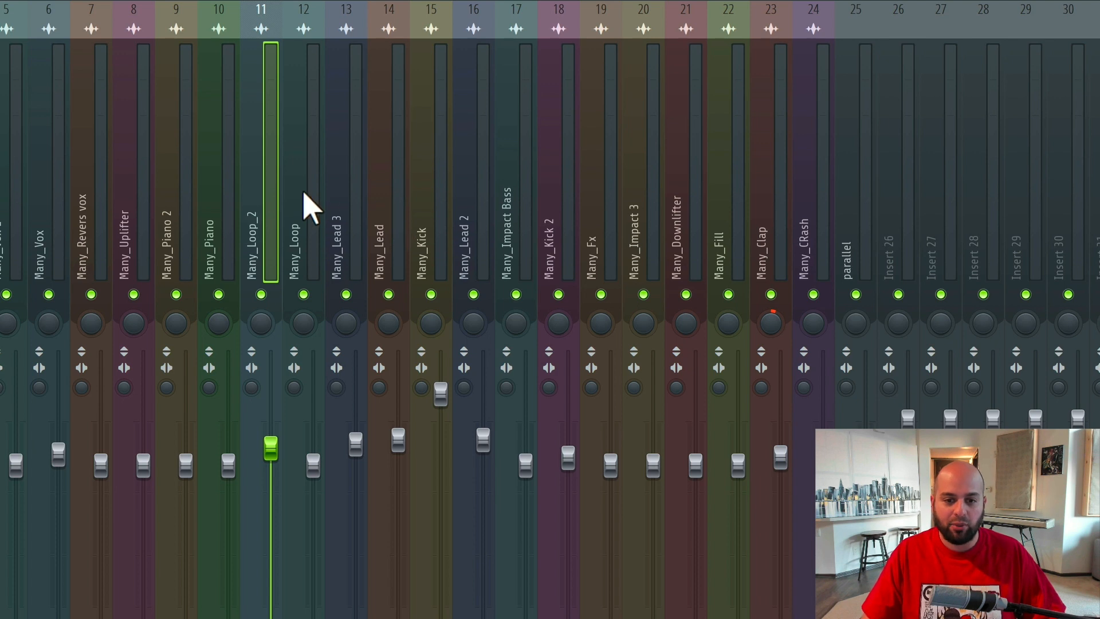
# Step: Add Soundgoodizer to the Many_Kick track and turn its amount down to zero
pyautogui.click(429, 191)
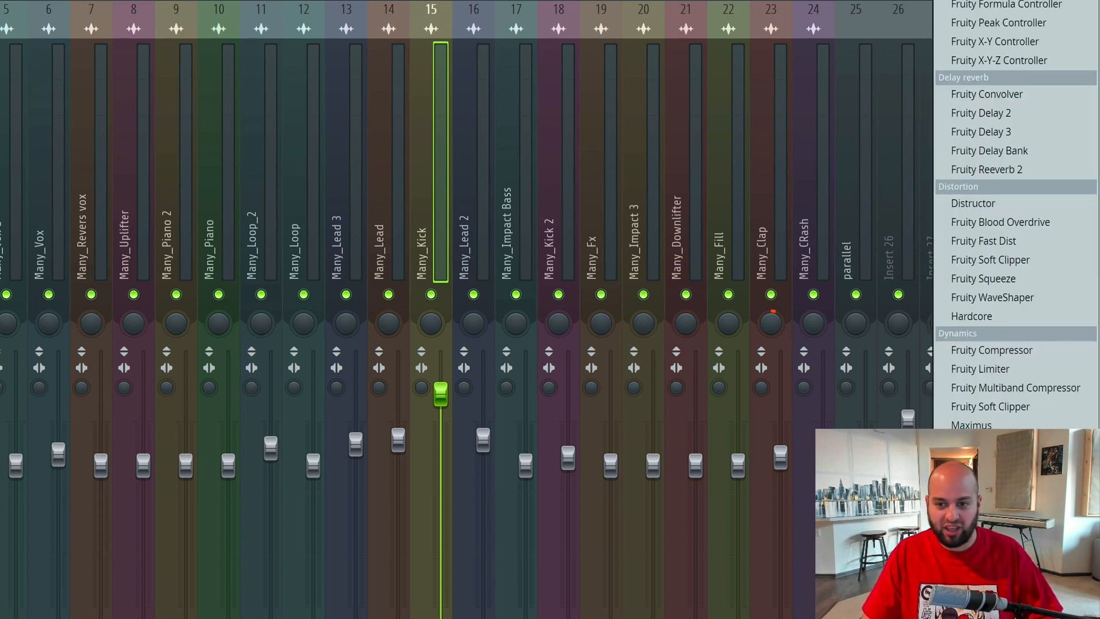
pyautogui.click(1030, 444)
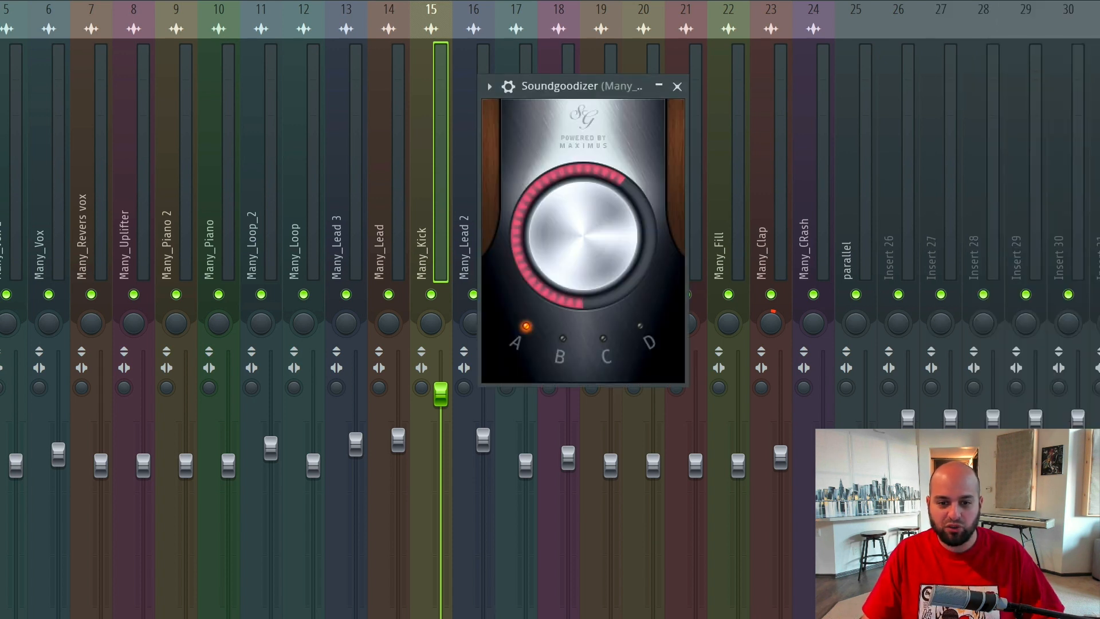
pyautogui.moveTo(583, 236); pyautogui.dragTo(583, 276)
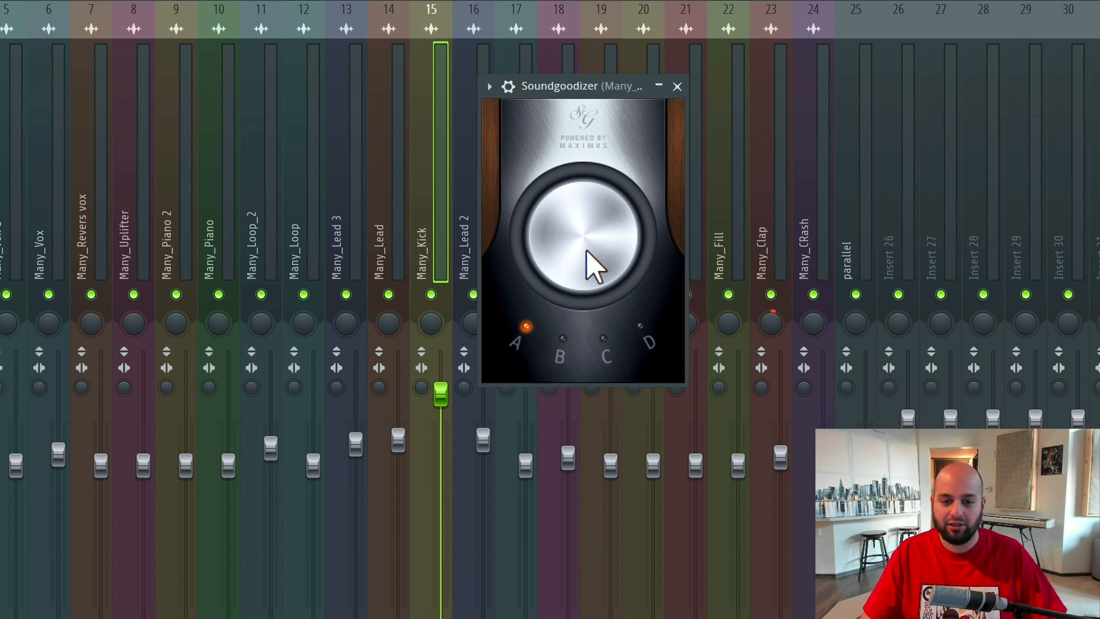
# Step: Solo Many_Kick during playback, reopen its Soundgoodizer, and raise the amount to about a quarter
pyautogui.press('space')
pyautogui.rightClick(431, 295)
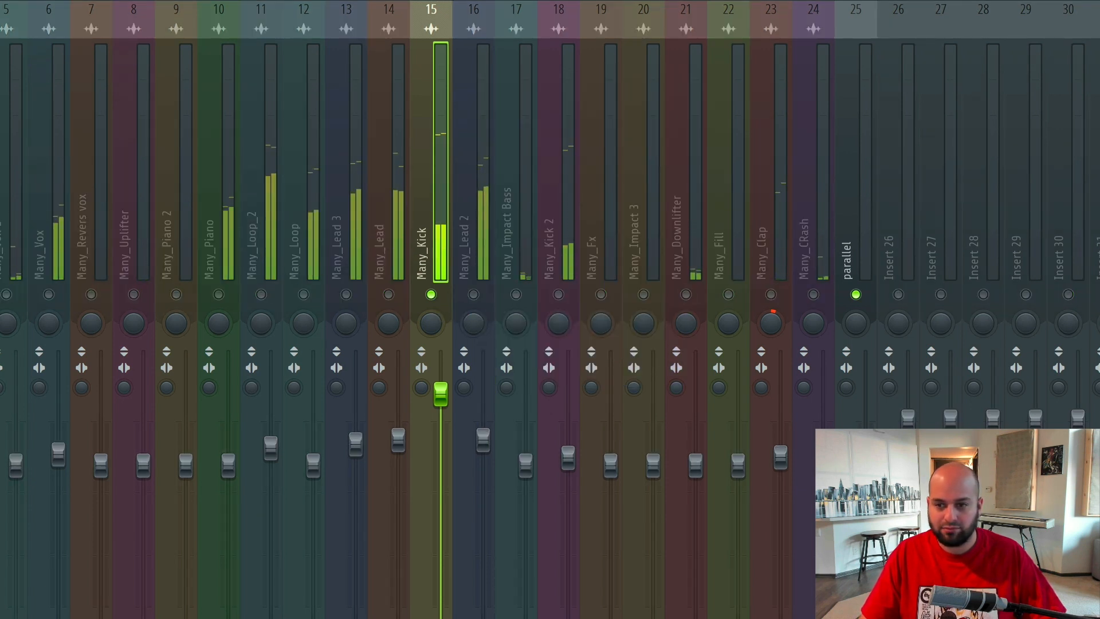
pyautogui.click(1096, 68)
pyautogui.moveTo(630, 261); pyautogui.dragTo(630, 229)
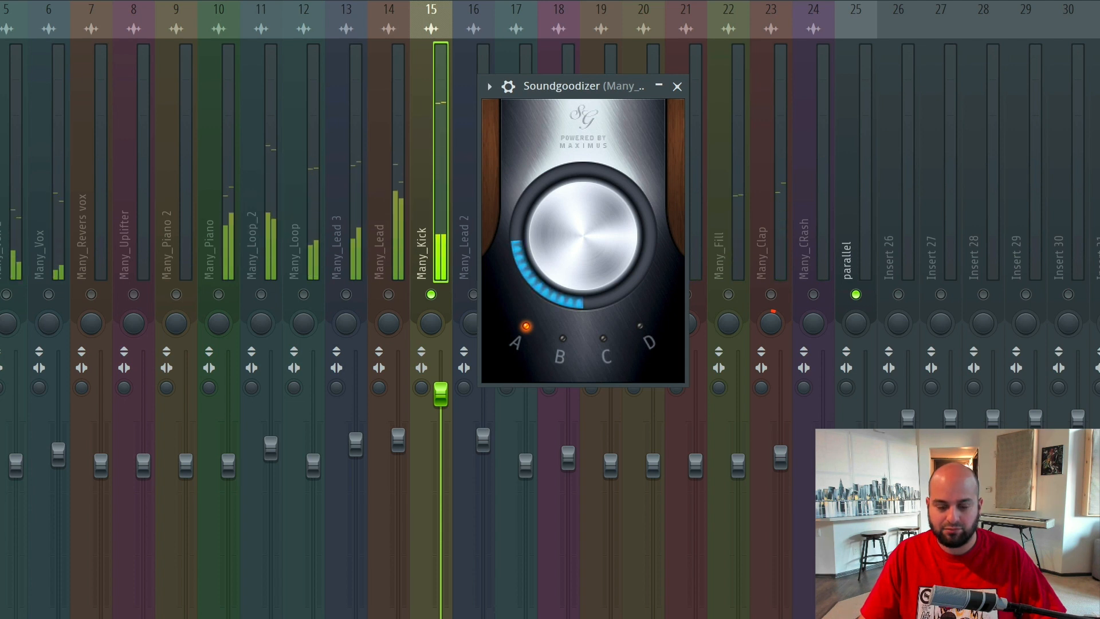
# Step: Audition Soundgoodizer modes B, C and D on the playing kick, return to mode A, and stop playback
pyautogui.click(563, 339)
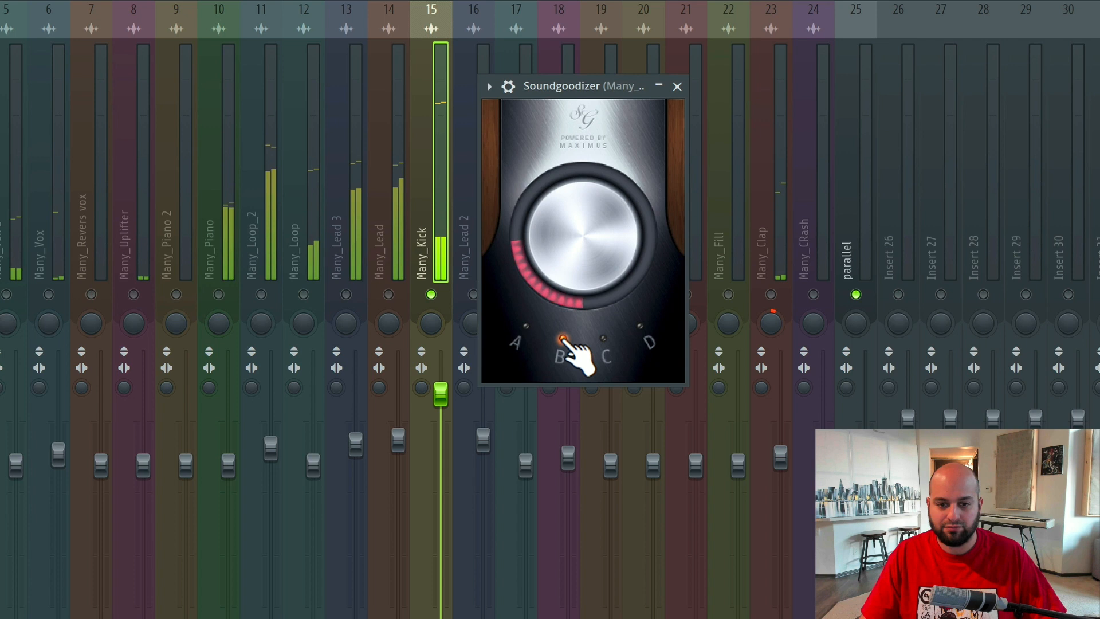
pyautogui.click(603, 338)
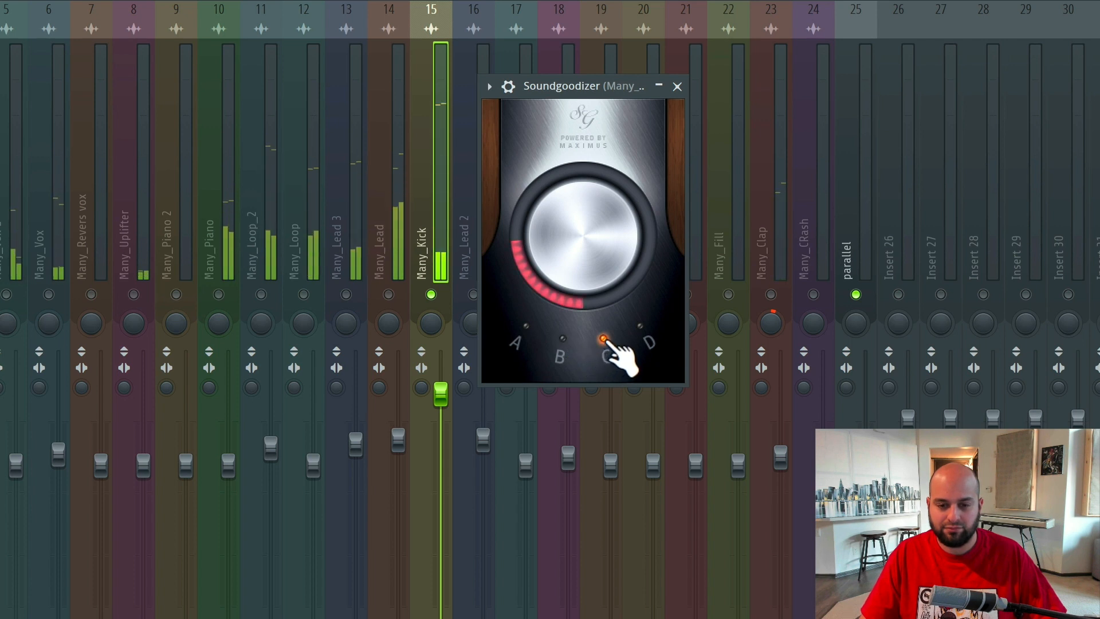
pyautogui.click(640, 326)
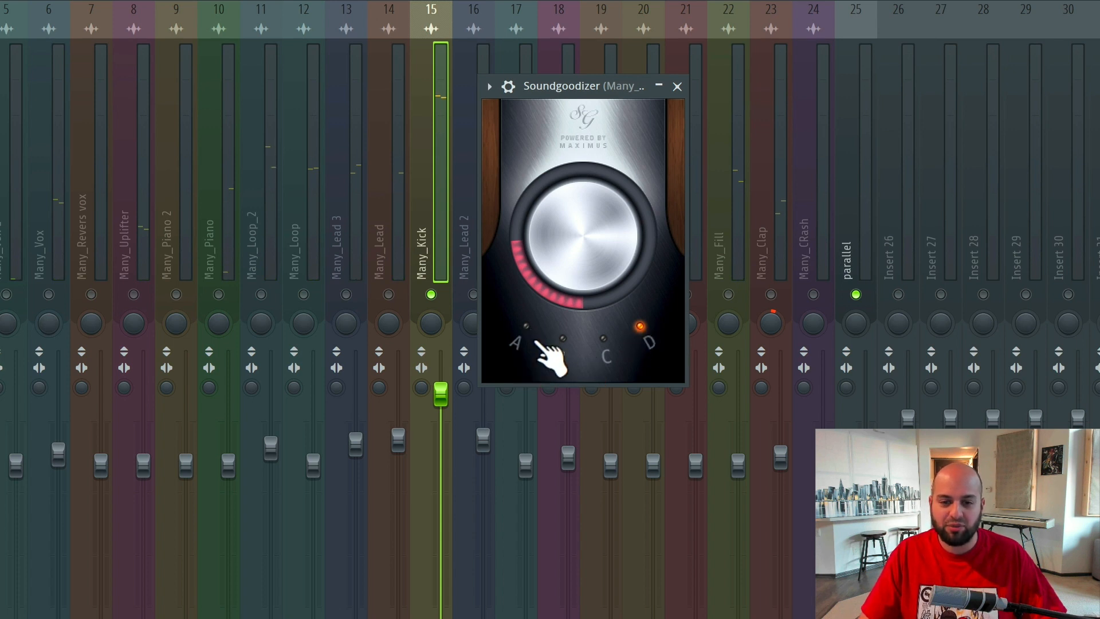
pyautogui.click(526, 326)
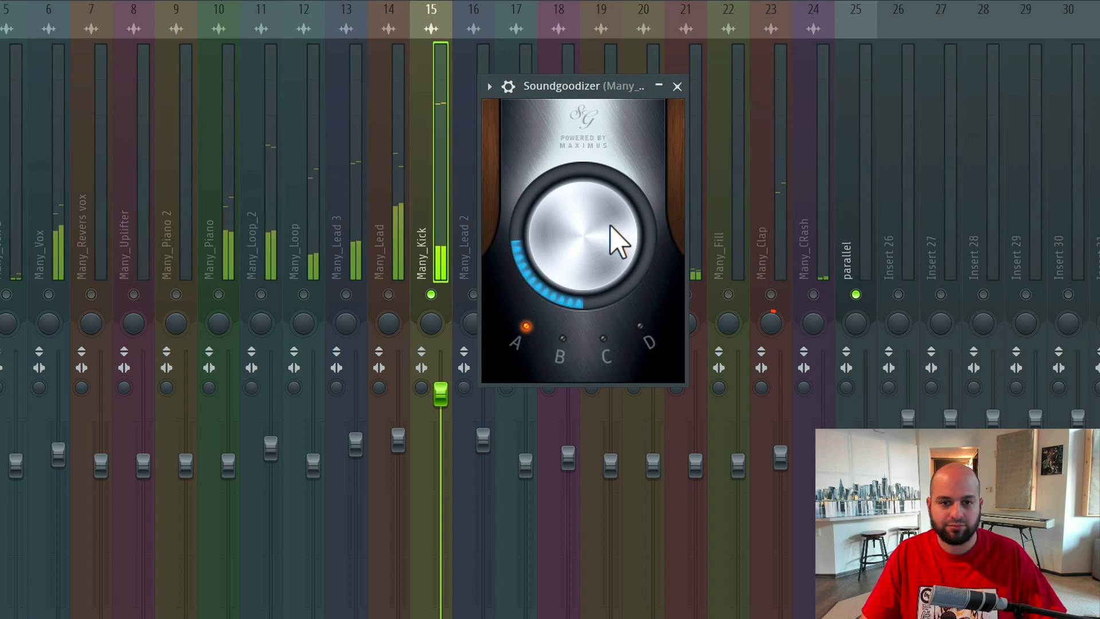
pyautogui.press('space')
# Step: Switch Soundgoodizer to mode B and then mode C, playing the soloed kick briefly with each
pyautogui.click(567, 340)
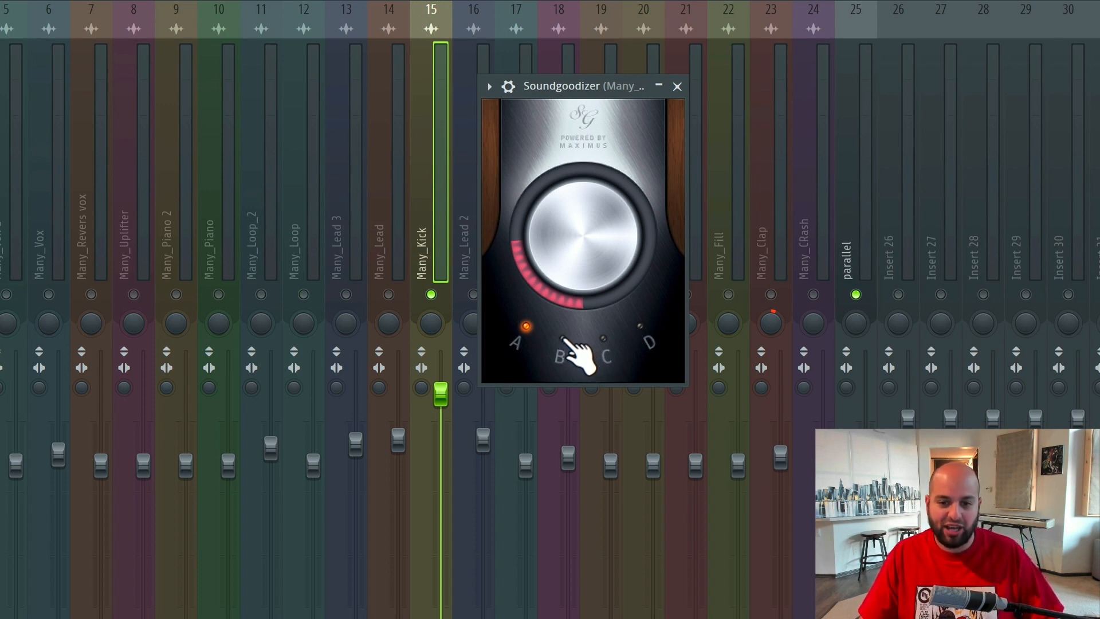
pyautogui.press('space')
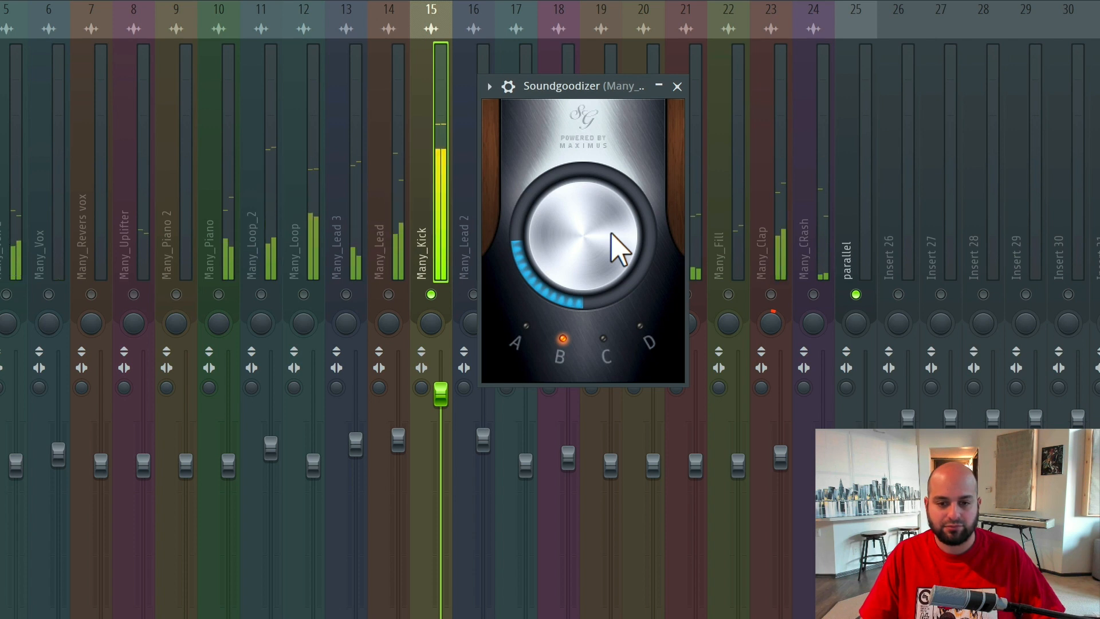
pyautogui.press('space')
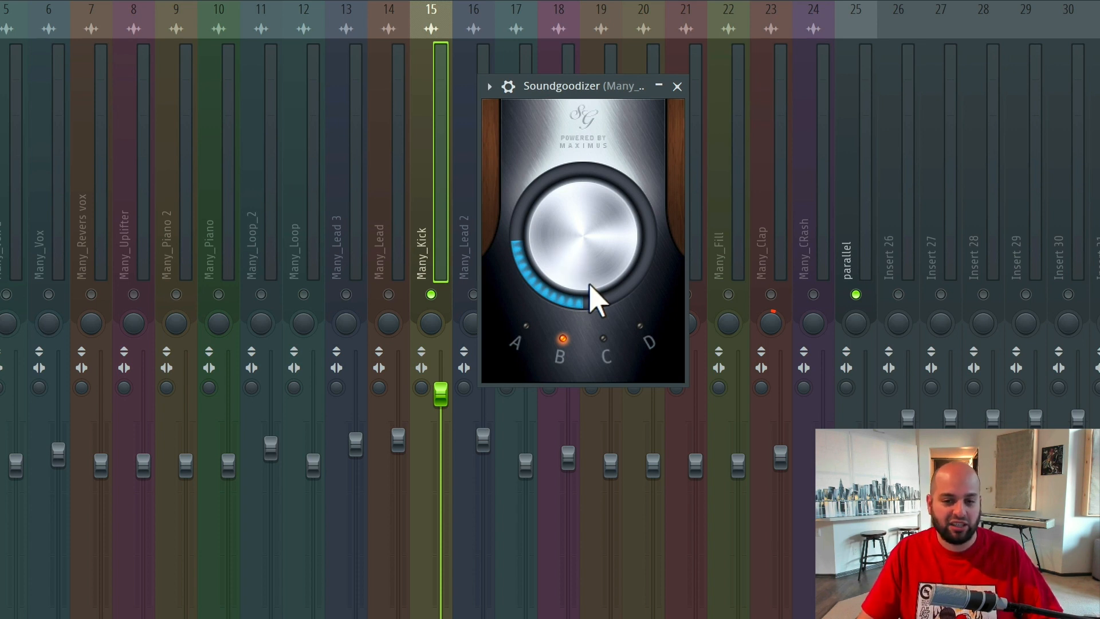
pyautogui.click(604, 338)
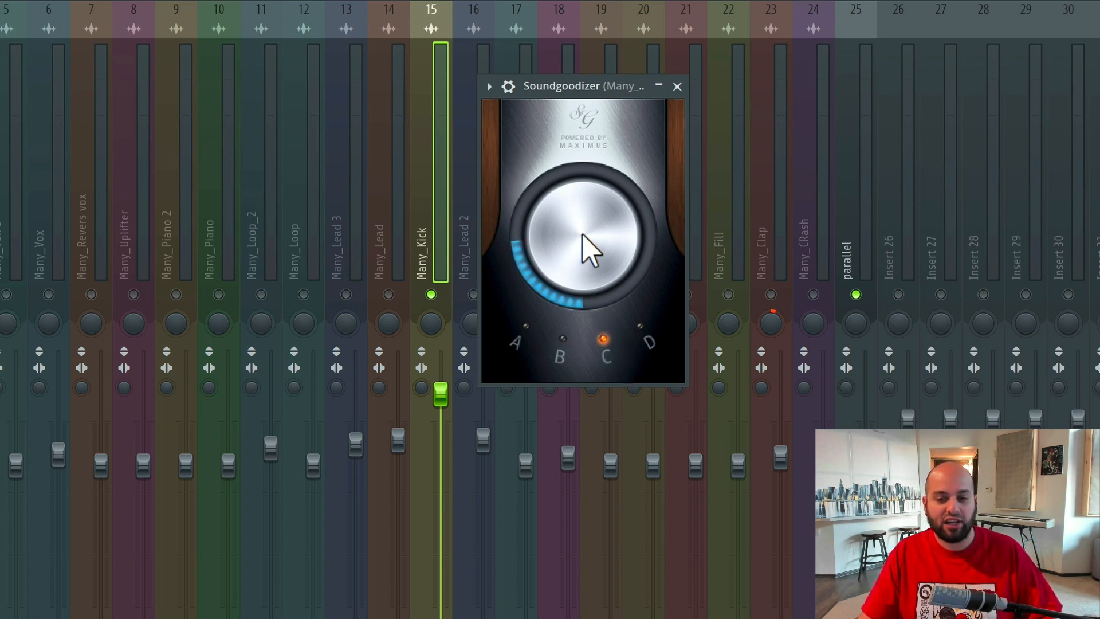
pyautogui.press('space')
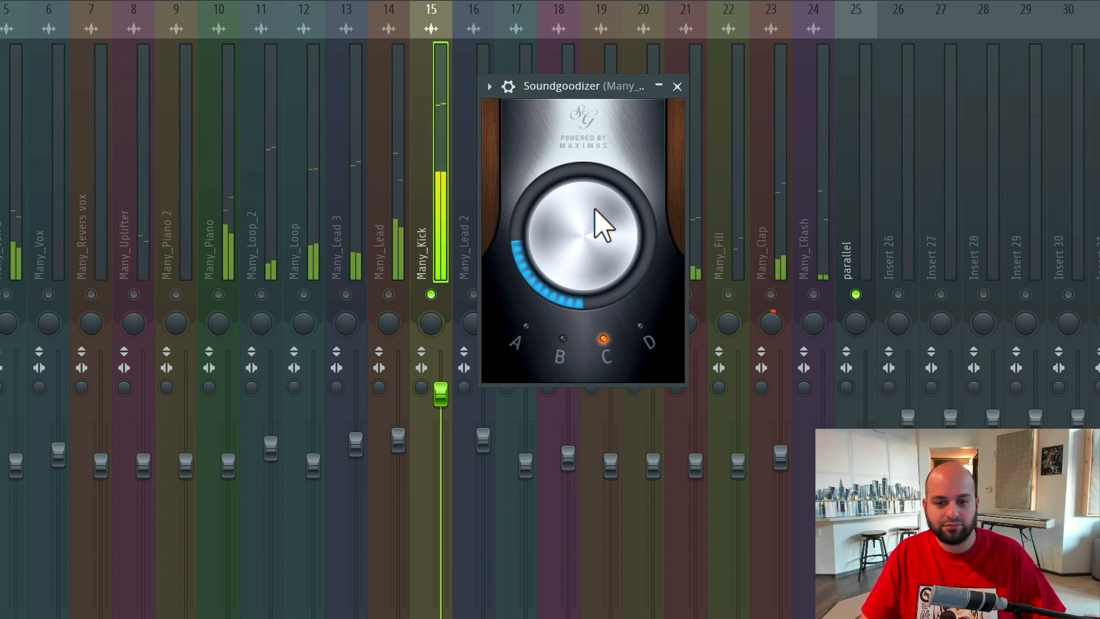
pyautogui.press('space')
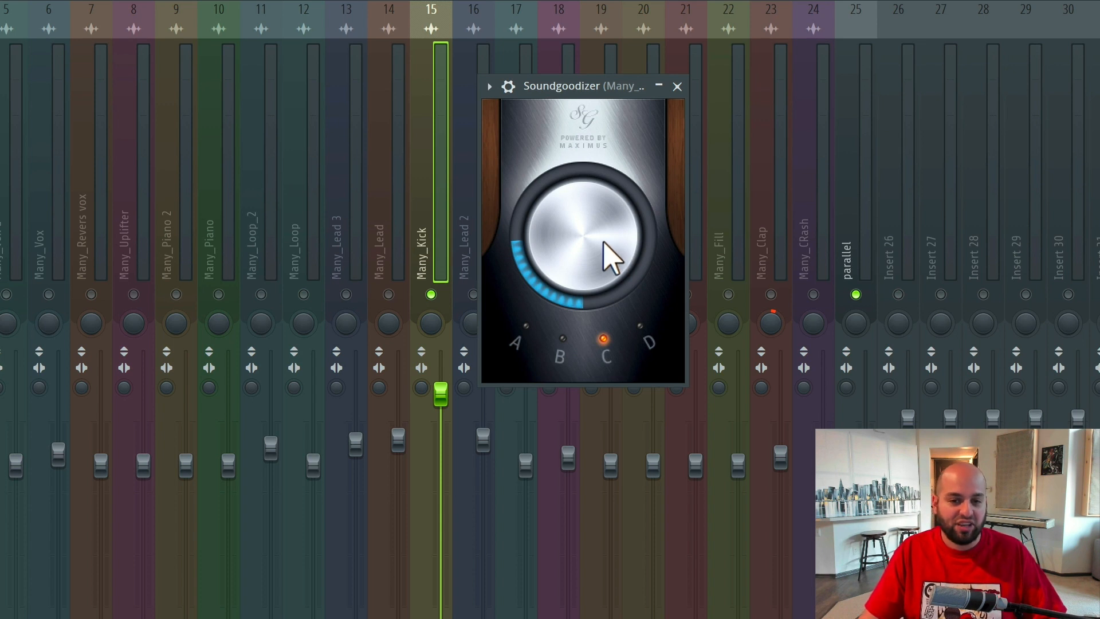
# Step: Play the soloed kick with Soundgoodizer mode D, compare it against mode A, and go back to D
pyautogui.click(646, 335)
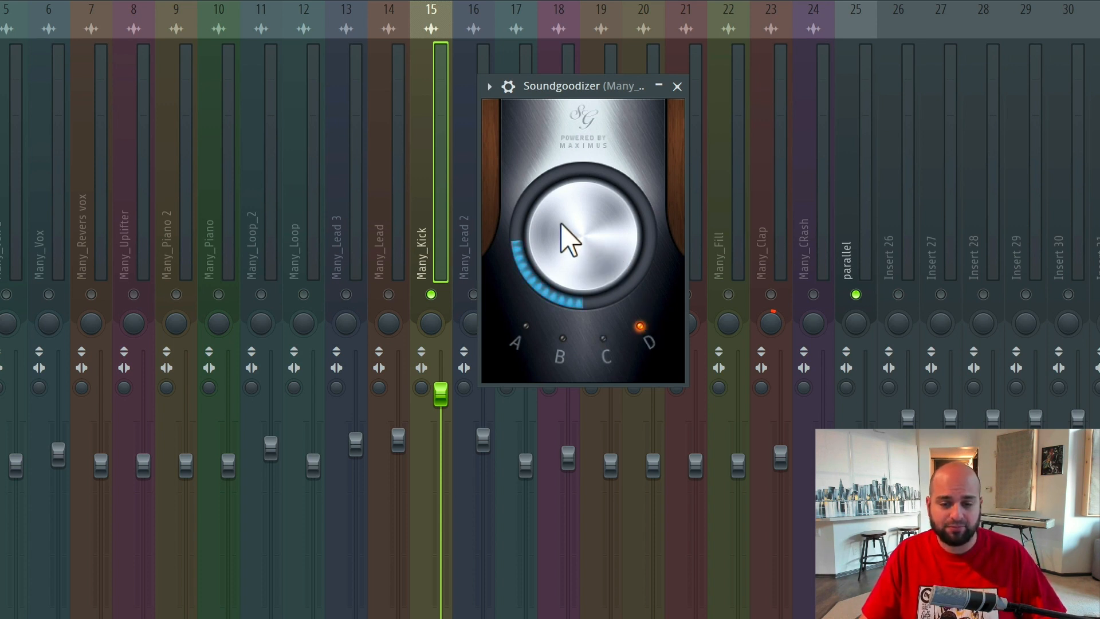
pyautogui.press('space')
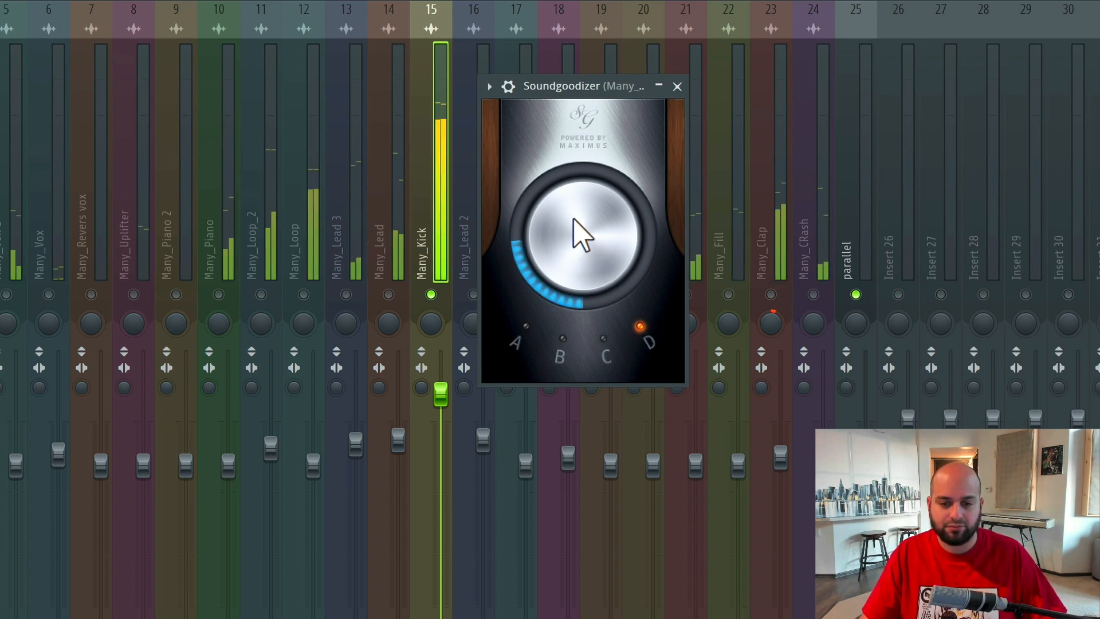
pyautogui.click(522, 332)
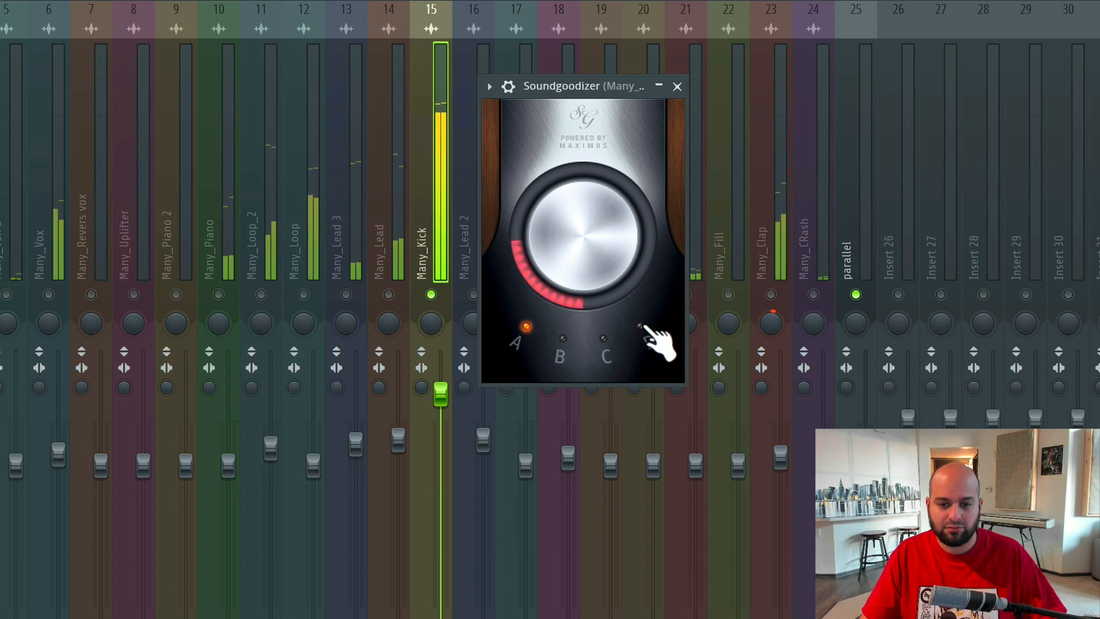
pyautogui.click(641, 323)
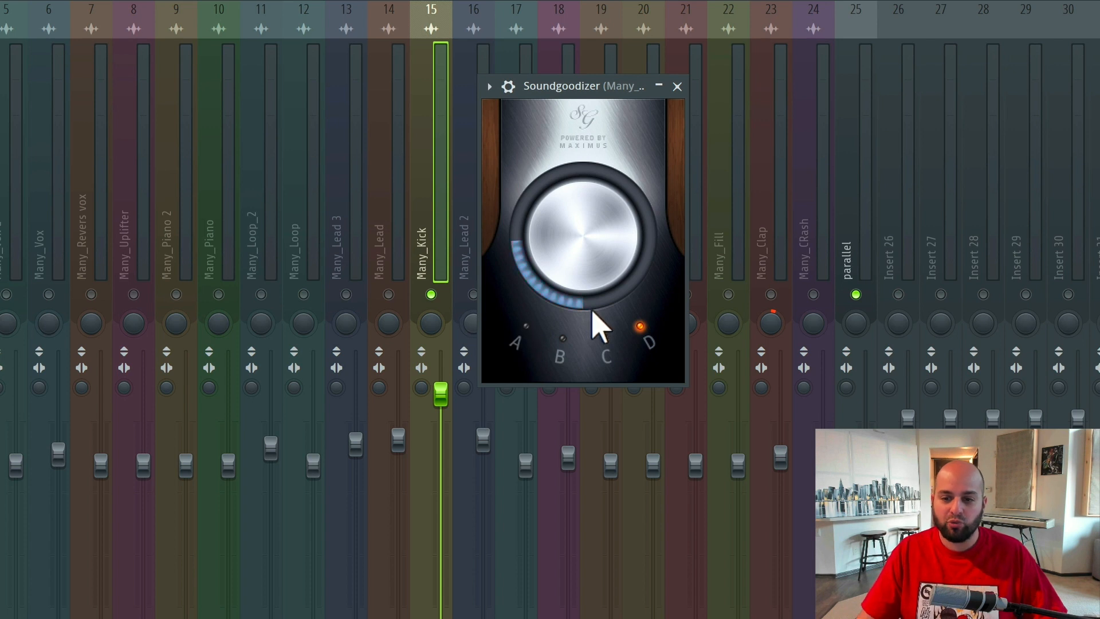
# Step: Unsolo Many_Kick and switch its Soundgoodizer to mode A to hear the kick within the full mix
pyautogui.rightClick(431, 295)
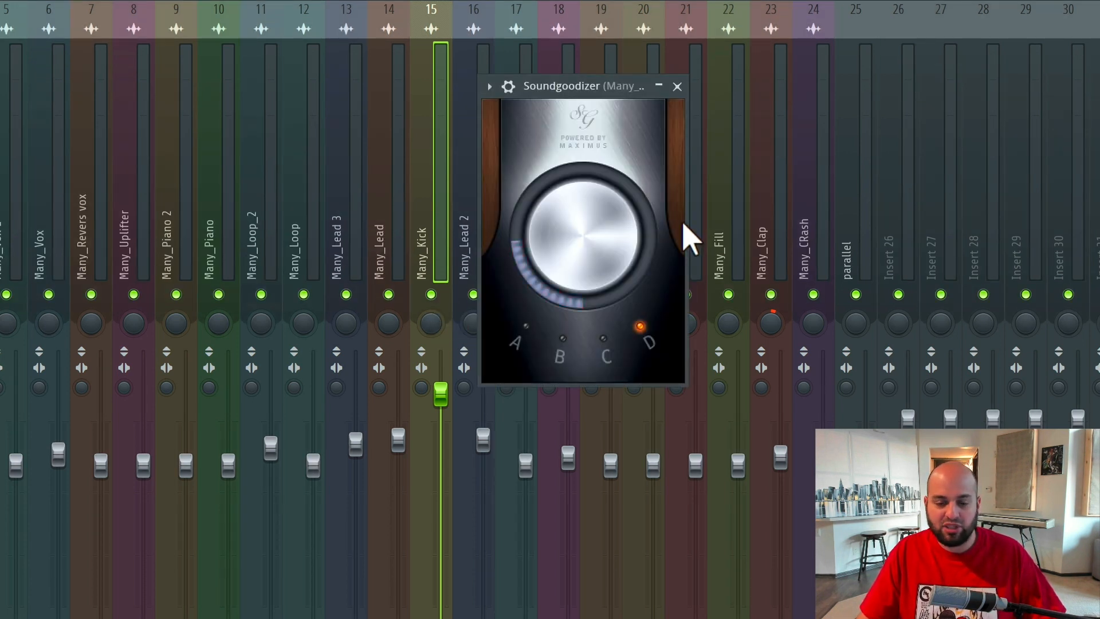
pyautogui.click(529, 341)
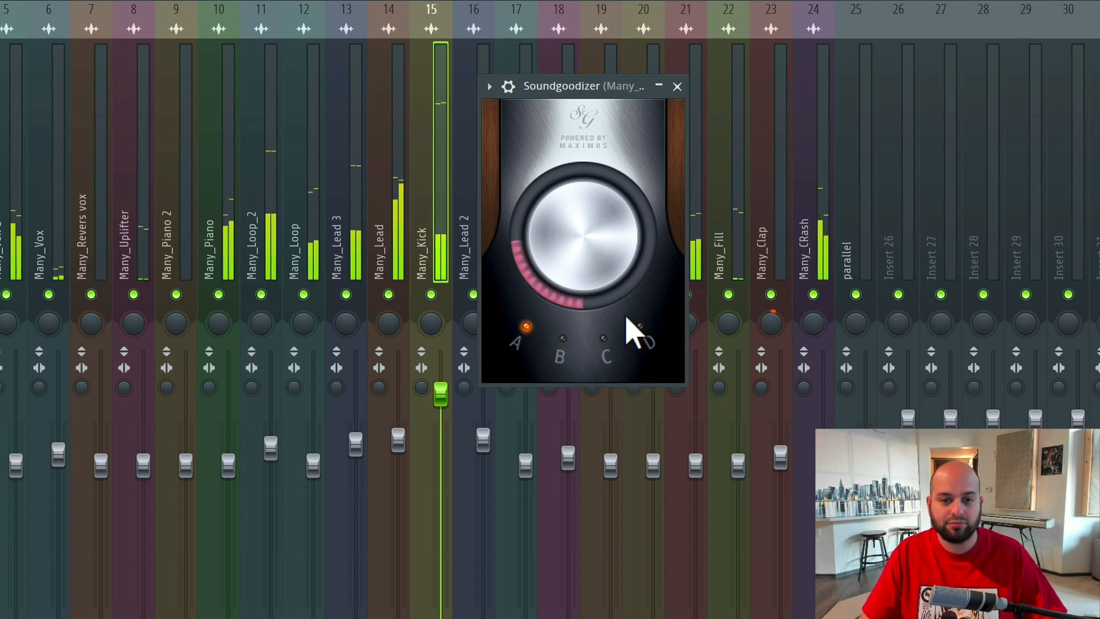
# Step: Audition Soundgoodizer modes B, C, D and A within the full mix, settle on mode C, and stop playback
pyautogui.click(567, 345)
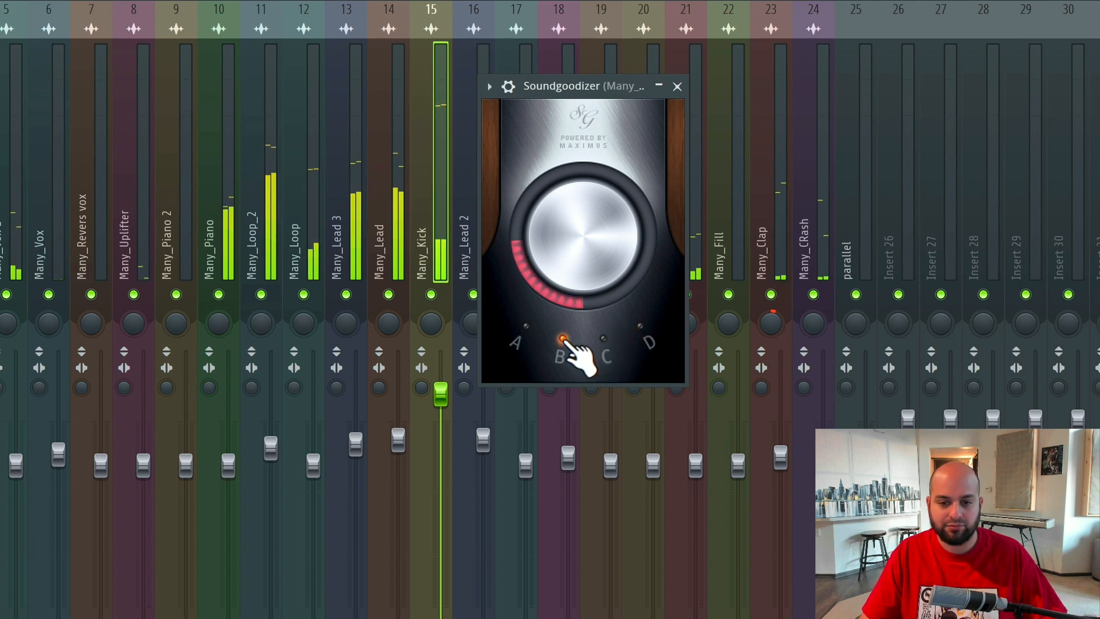
pyautogui.click(608, 342)
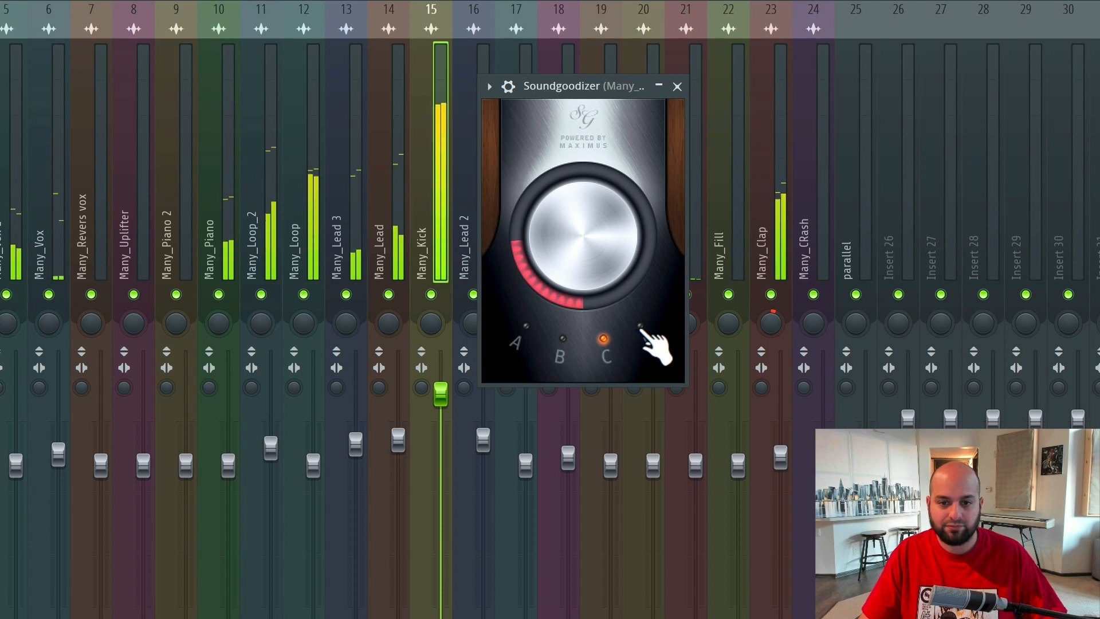
pyautogui.click(638, 331)
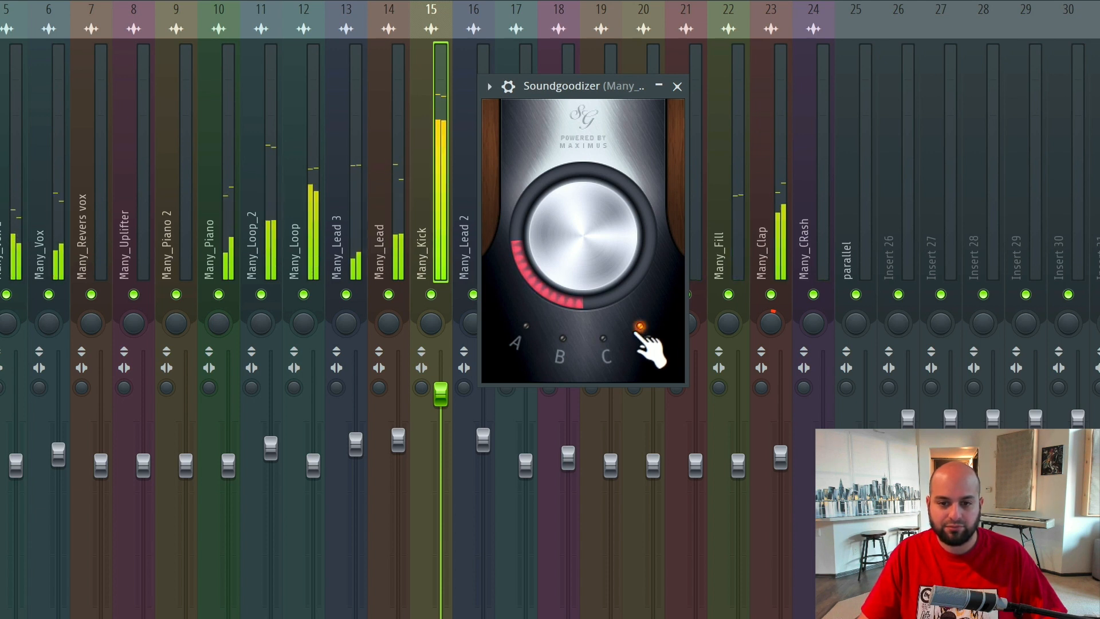
pyautogui.click(522, 335)
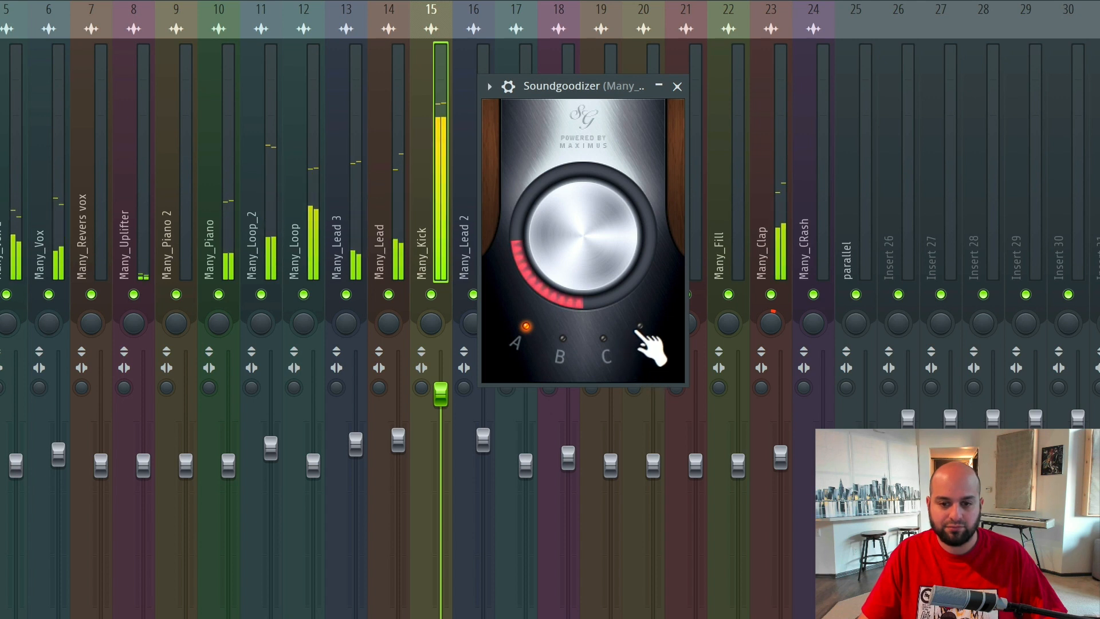
pyautogui.click(637, 338)
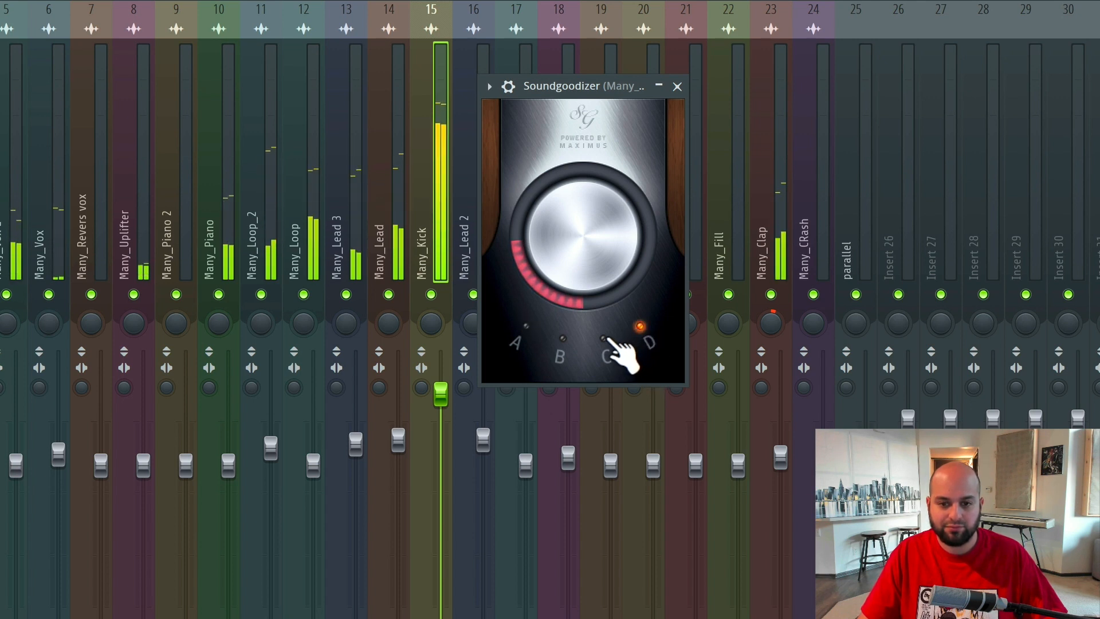
pyautogui.click(606, 342)
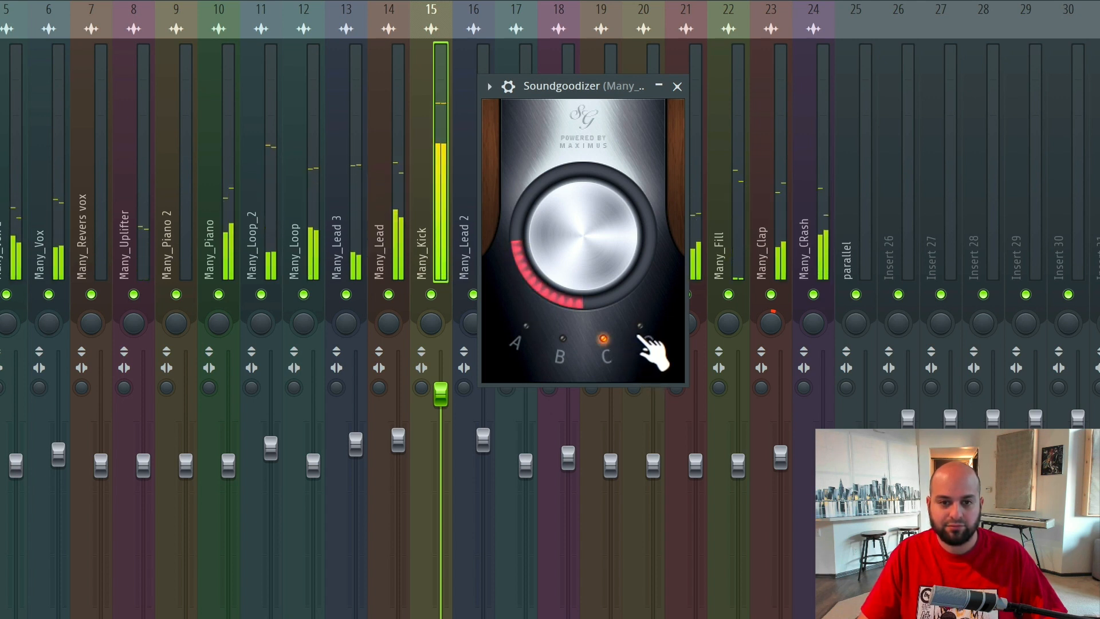
pyautogui.press('space')
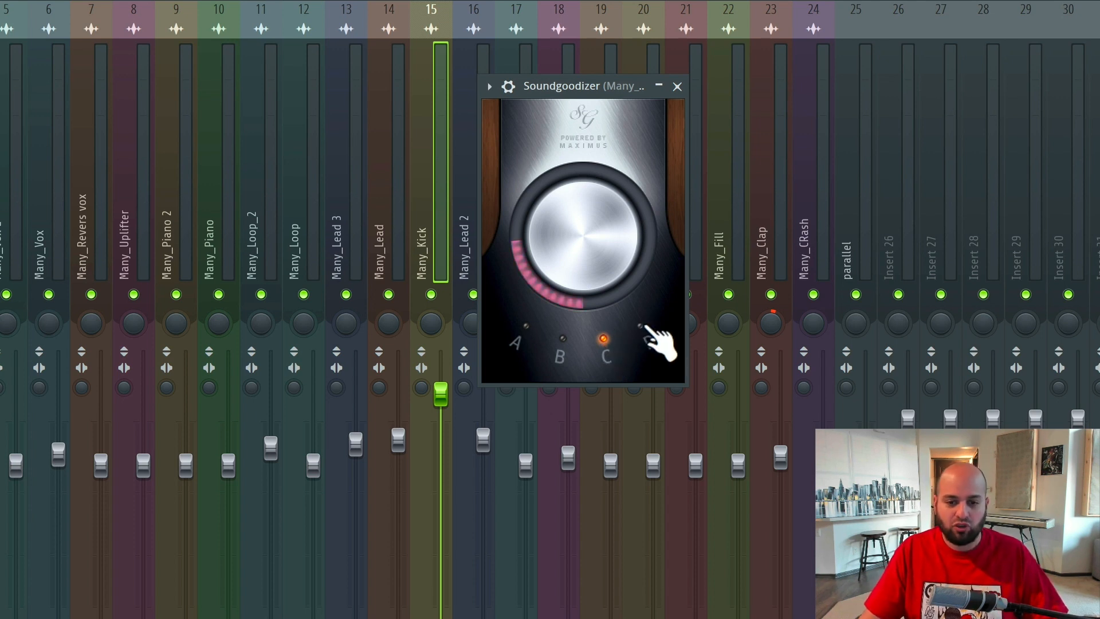
# Step: Play the full mix, slightly reduce Soundgoodizer's amount, and compare mode D before returning to mode C
pyautogui.press('space')
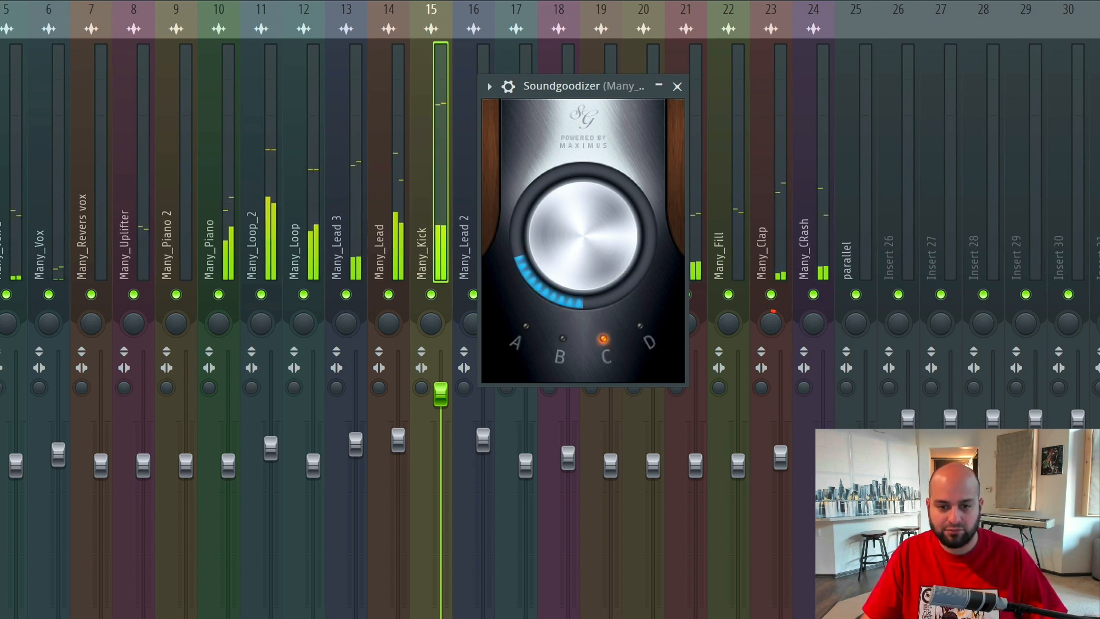
pyautogui.click(640, 327)
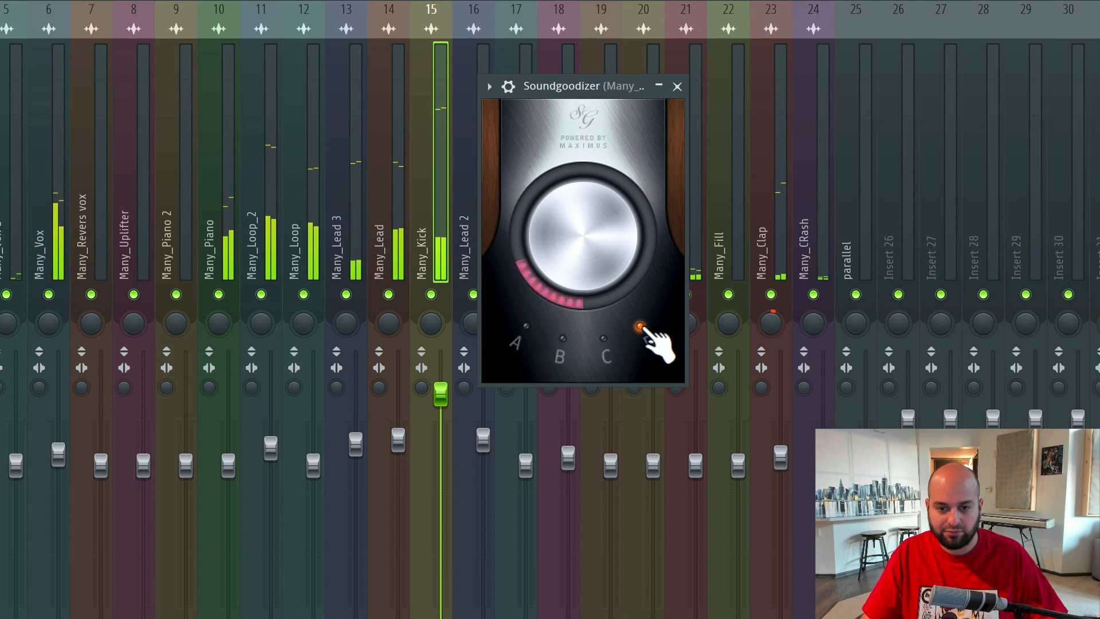
pyautogui.click(603, 338)
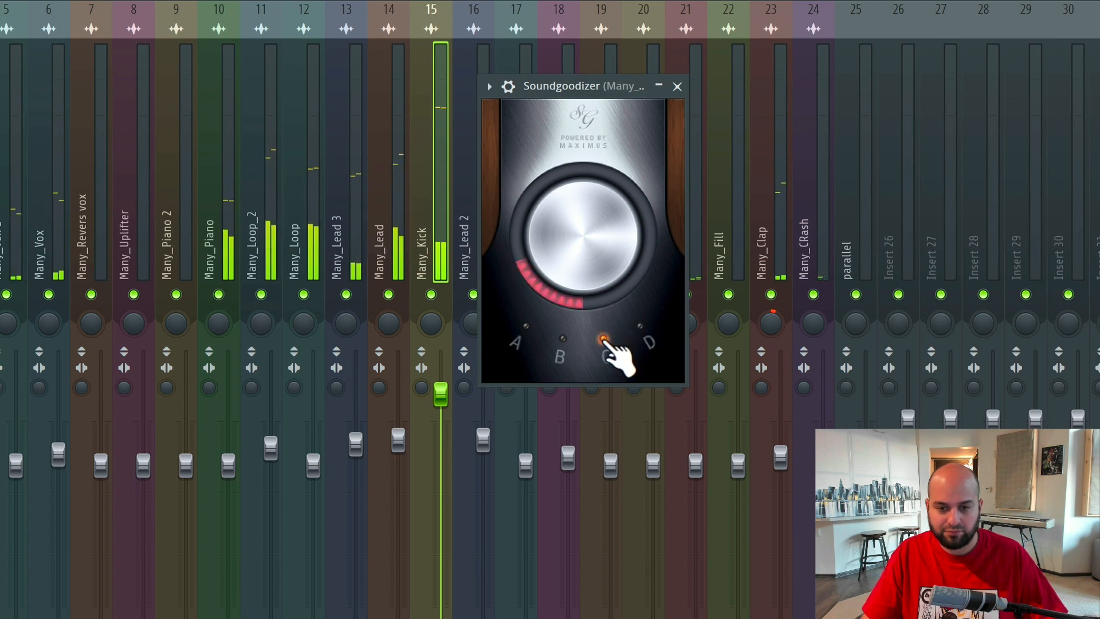
# Step: Lower Many_Kick's volume fader slightly and reduce Soundgoodizer's amount further, keeping mode C after another comparison with mode D
pyautogui.moveTo(441, 394); pyautogui.dragTo(441, 404)
pyautogui.click(1097, 172)
pyautogui.click(647, 332)
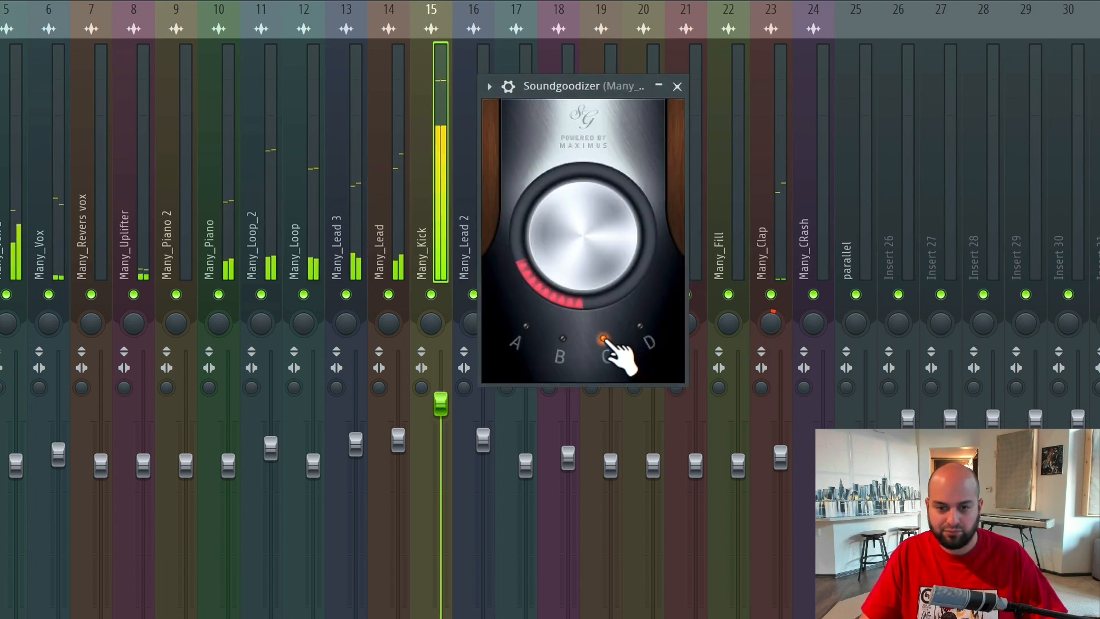
pyautogui.click(604, 339)
pyautogui.moveTo(424, 419); pyautogui.dragTo(425, 417)
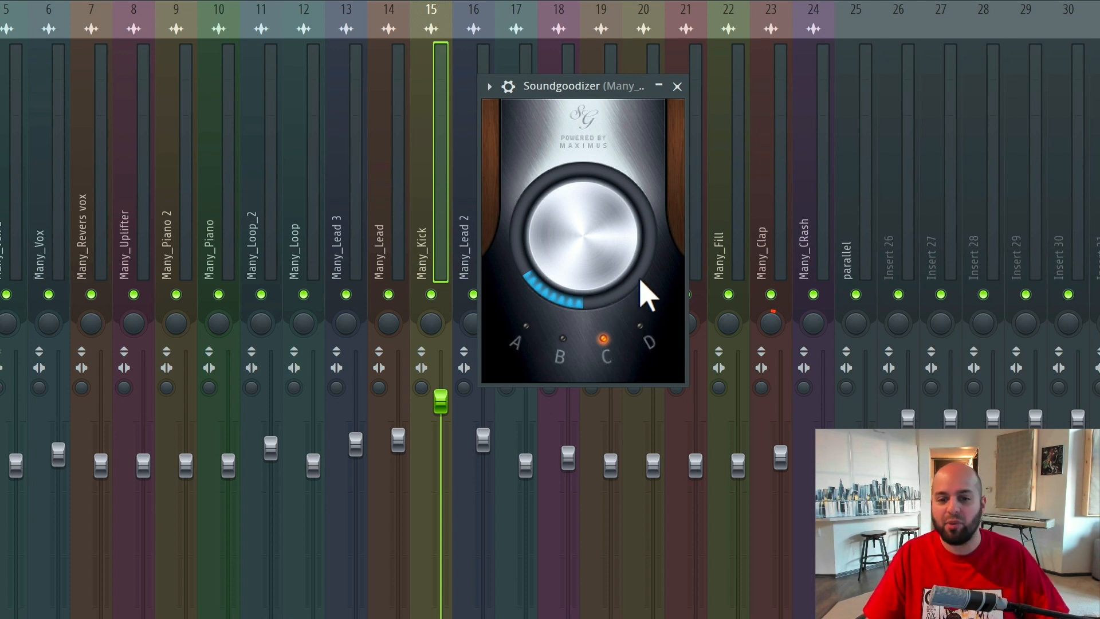
# Step: Close Soundgoodizer, solo Many_Lead 2 for a short listen, and load Fruity Compressor on that track
pyautogui.click(677, 87)
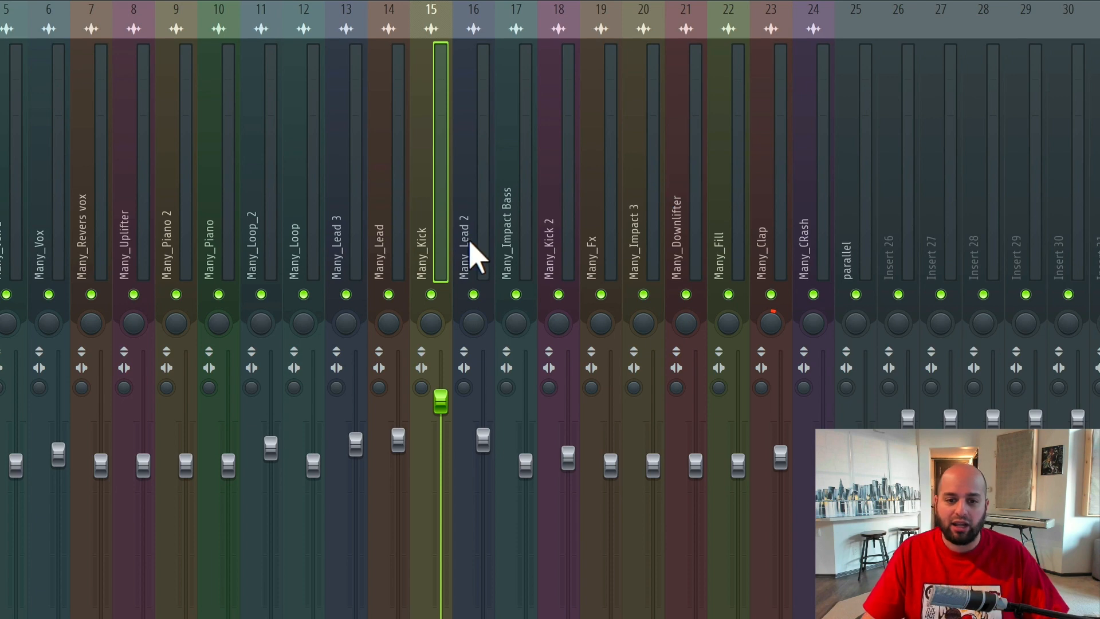
pyautogui.click(468, 190)
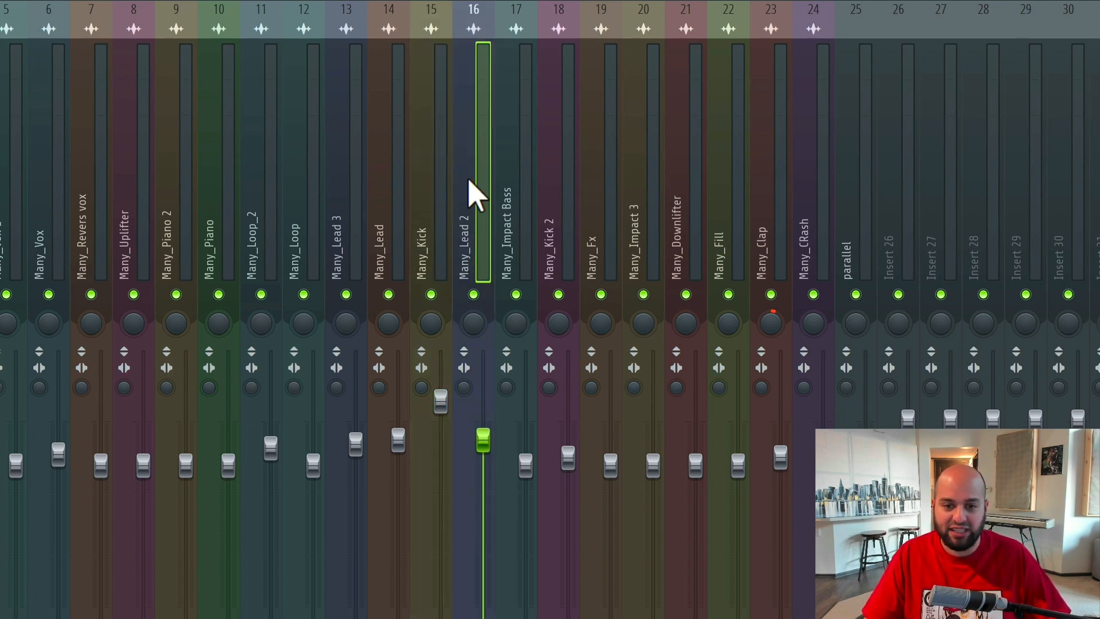
pyautogui.rightClick(469, 191)
pyautogui.press('Escape')
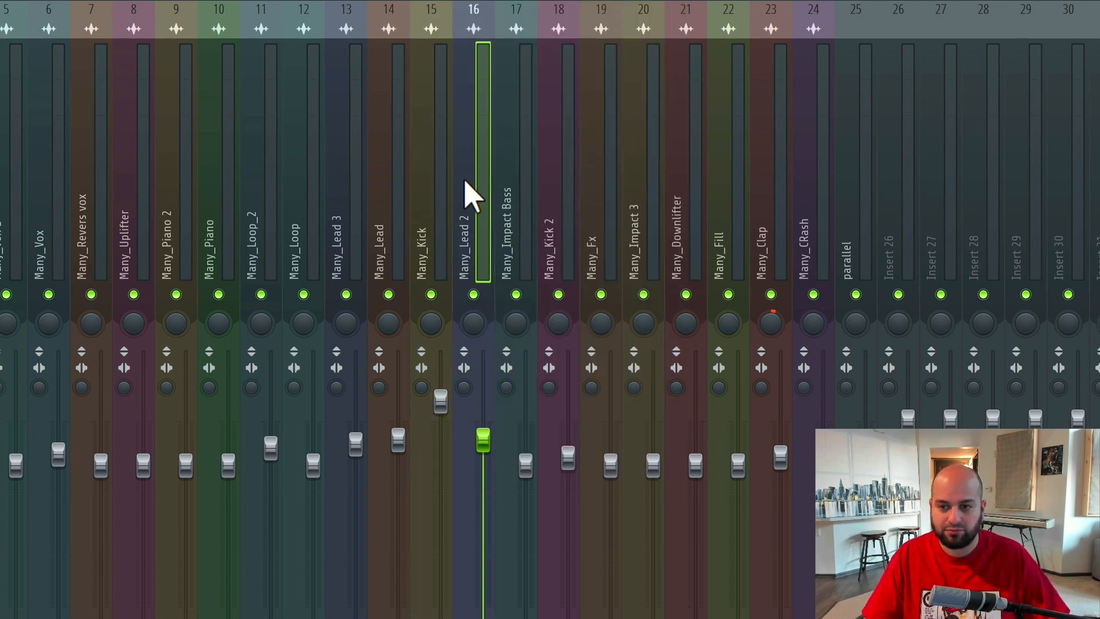
pyautogui.rightClick(473, 295)
pyautogui.press('space')
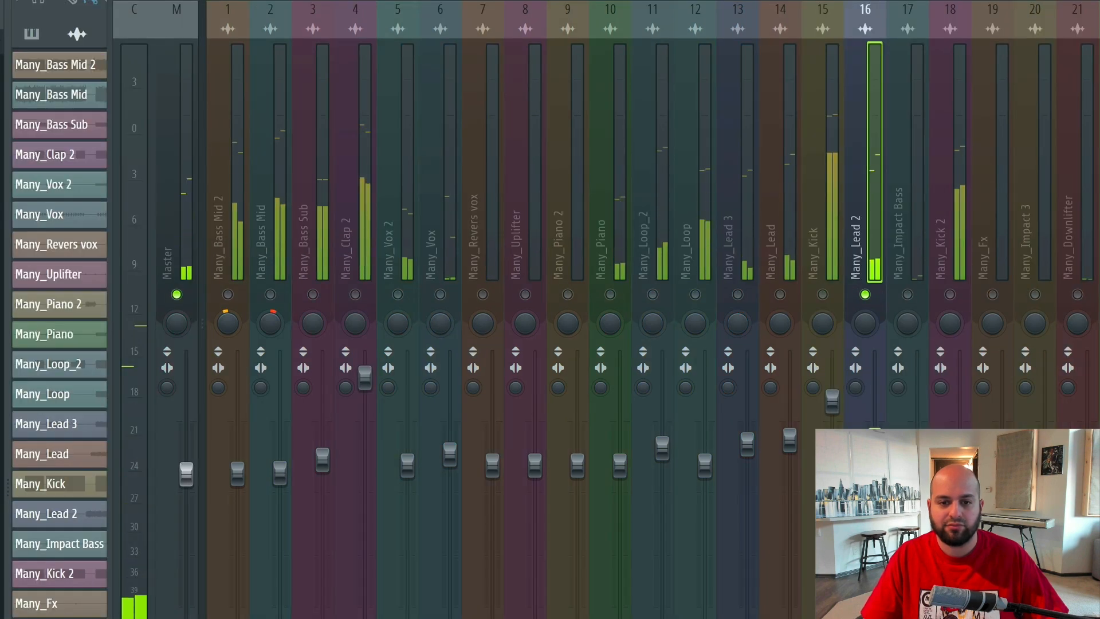
pyautogui.press('space')
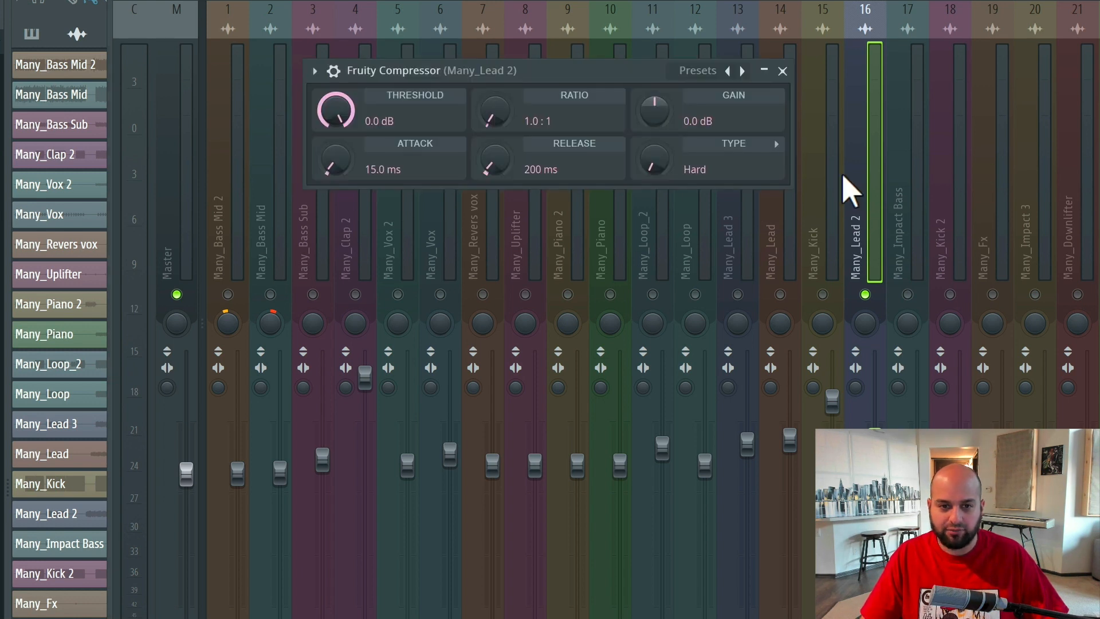
# Step: While the soloed lead plays, set Fruity Compressor to 0.0 ms attack, 50 ms release, 11.0:1 ratio and -39.7 dB threshold
pyautogui.click(334, 71)
pyautogui.press('space')
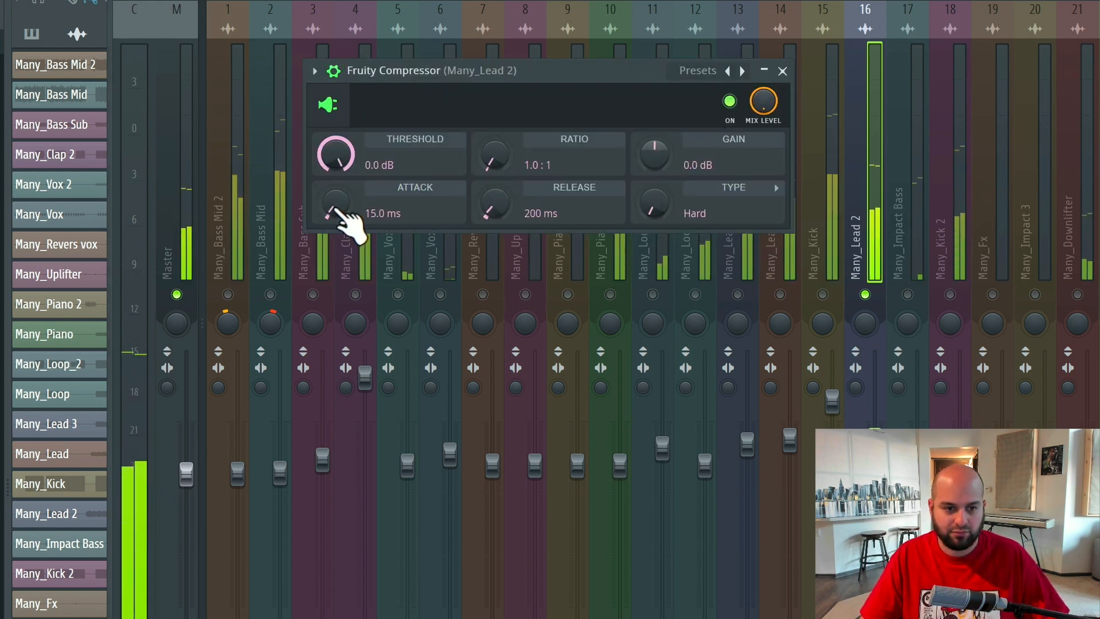
pyautogui.moveTo(339, 212); pyautogui.dragTo(339, 258)
pyautogui.moveTo(498, 213); pyautogui.dragTo(494, 221)
pyautogui.moveTo(494, 155); pyautogui.dragTo(494, 127)
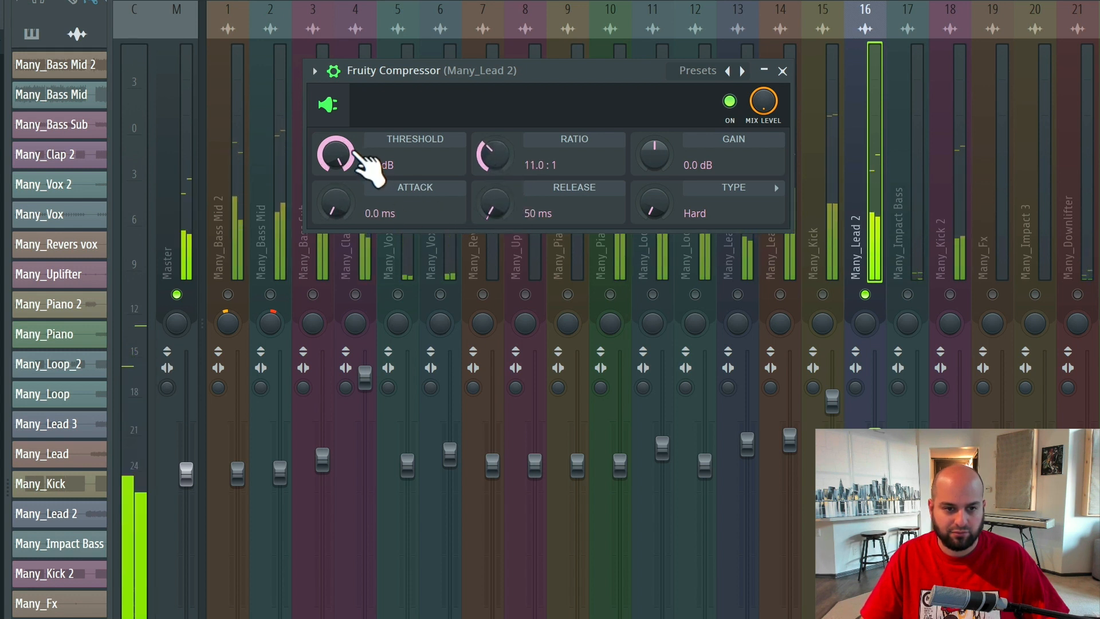
pyautogui.moveTo(338, 155); pyautogui.dragTo(338, 204)
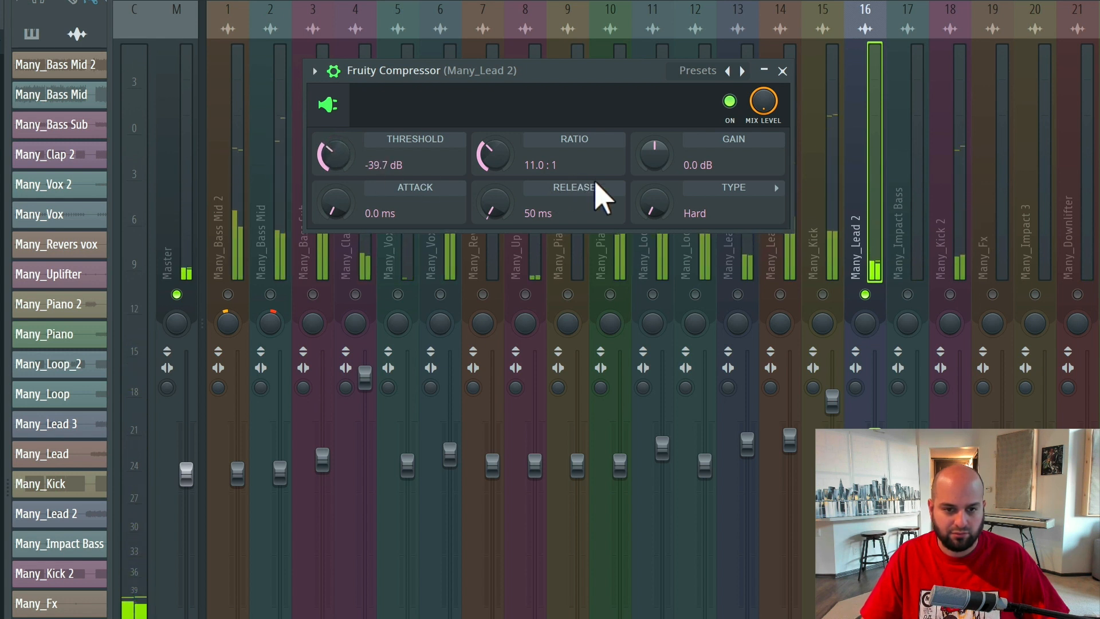
# Step: Raise the compressor's gain to 12.1 dB and set its type to Vintage
pyautogui.moveTo(656, 161); pyautogui.dragTo(656, 145)
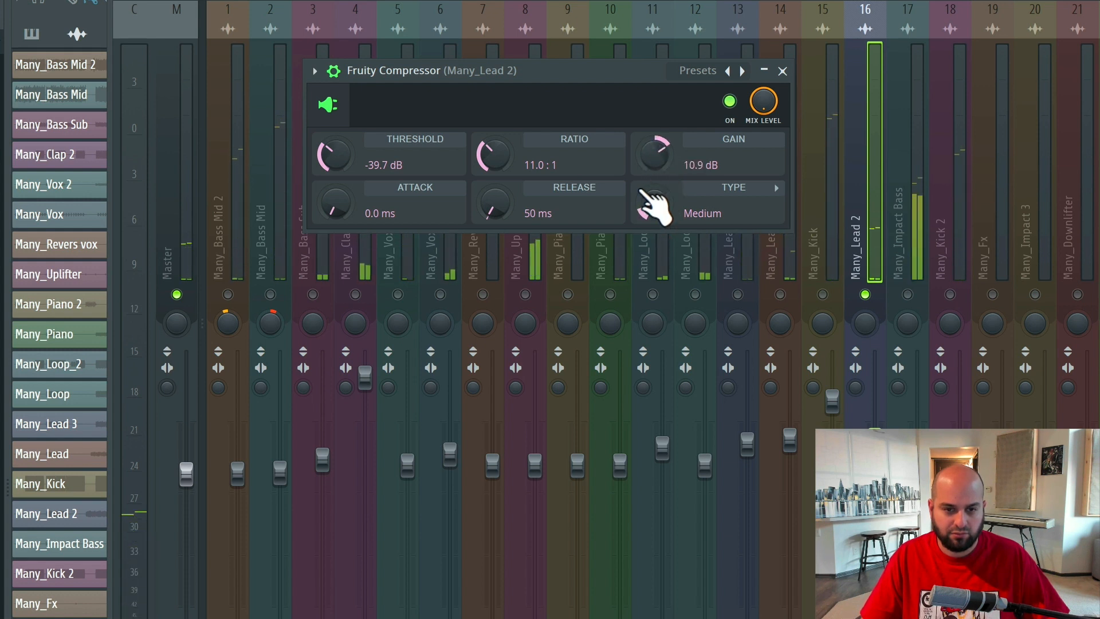
pyautogui.moveTo(662, 171); pyautogui.dragTo(663, 165)
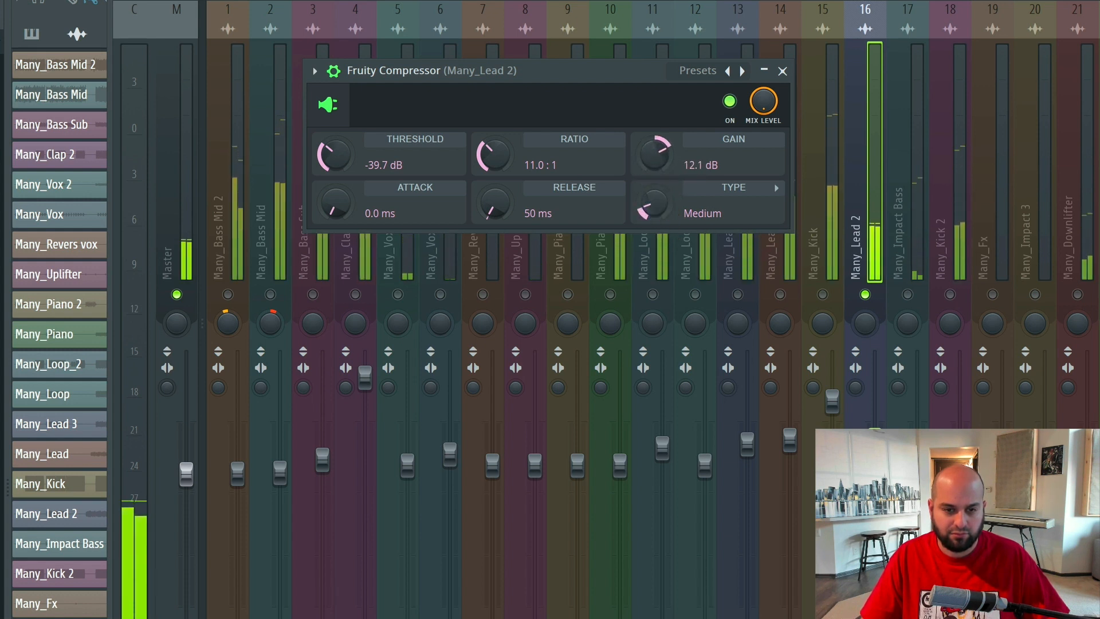
pyautogui.moveTo(652, 206); pyautogui.dragTo(652, 195)
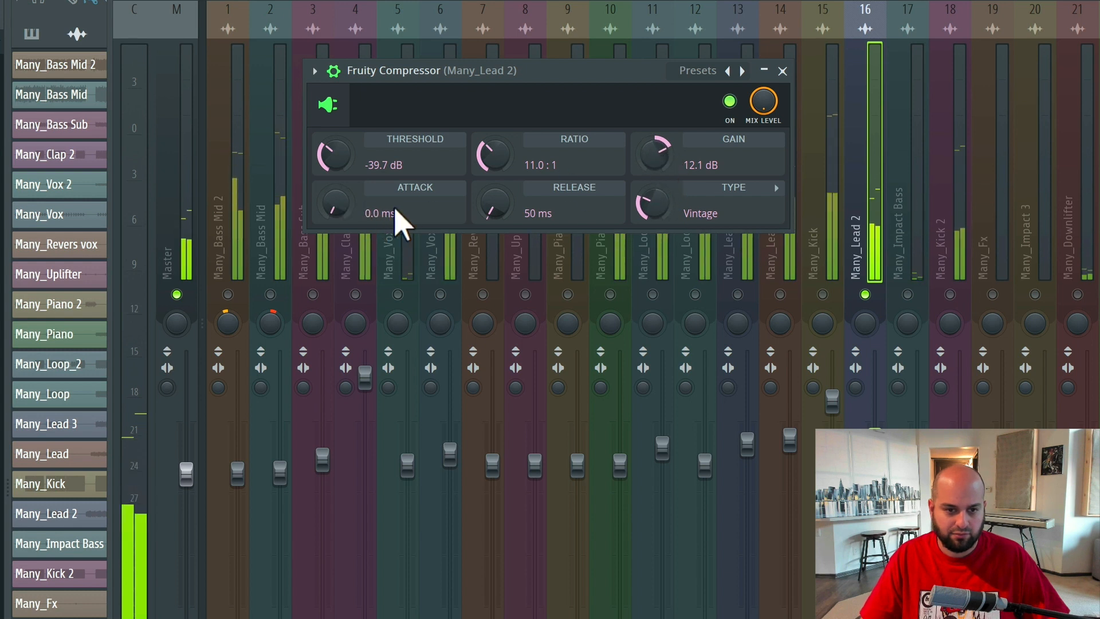
# Step: Refine the lead's compression with a 2.3 ms attack, 14.4:1 ratio and -42.5 dB threshold
pyautogui.moveTo(366, 220); pyautogui.dragTo(366, 212)
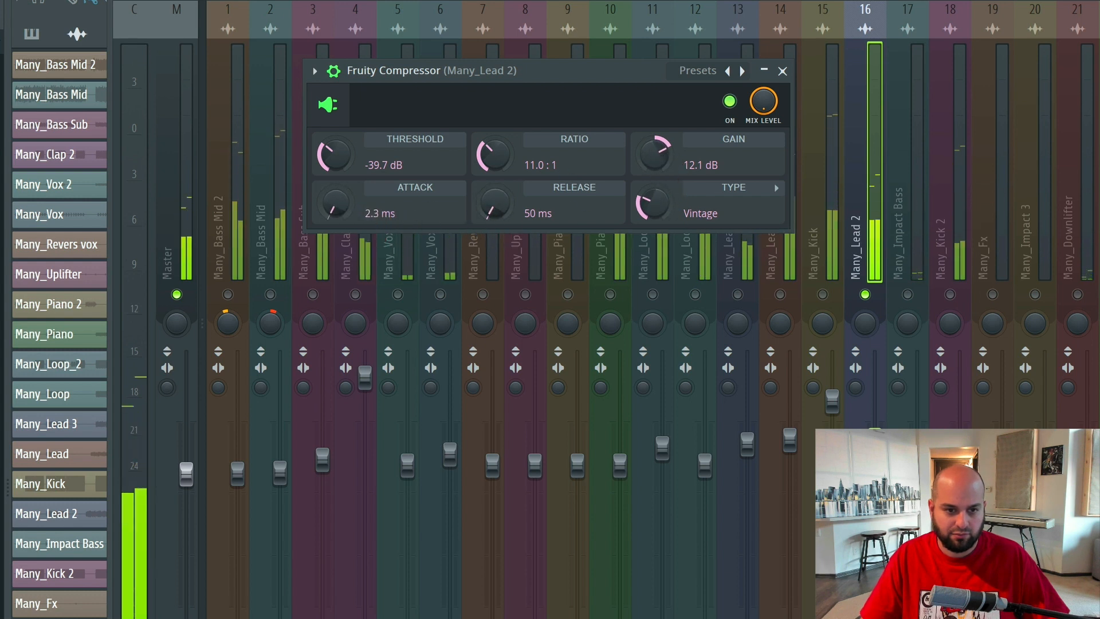
pyautogui.moveTo(476, 162); pyautogui.dragTo(476, 153)
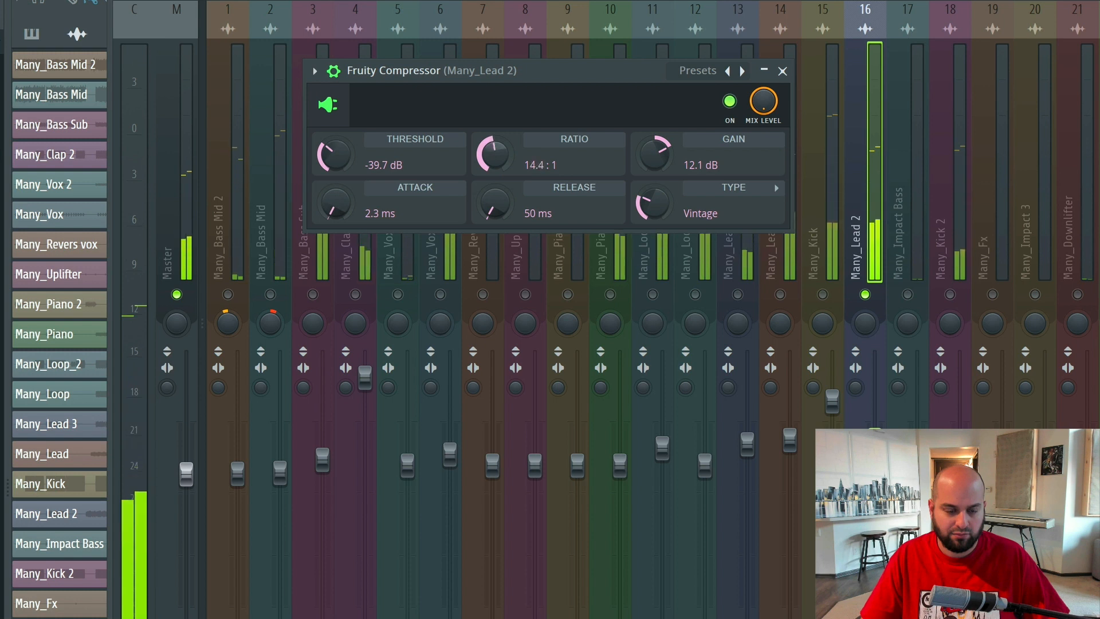
pyautogui.moveTo(369, 169); pyautogui.dragTo(369, 178)
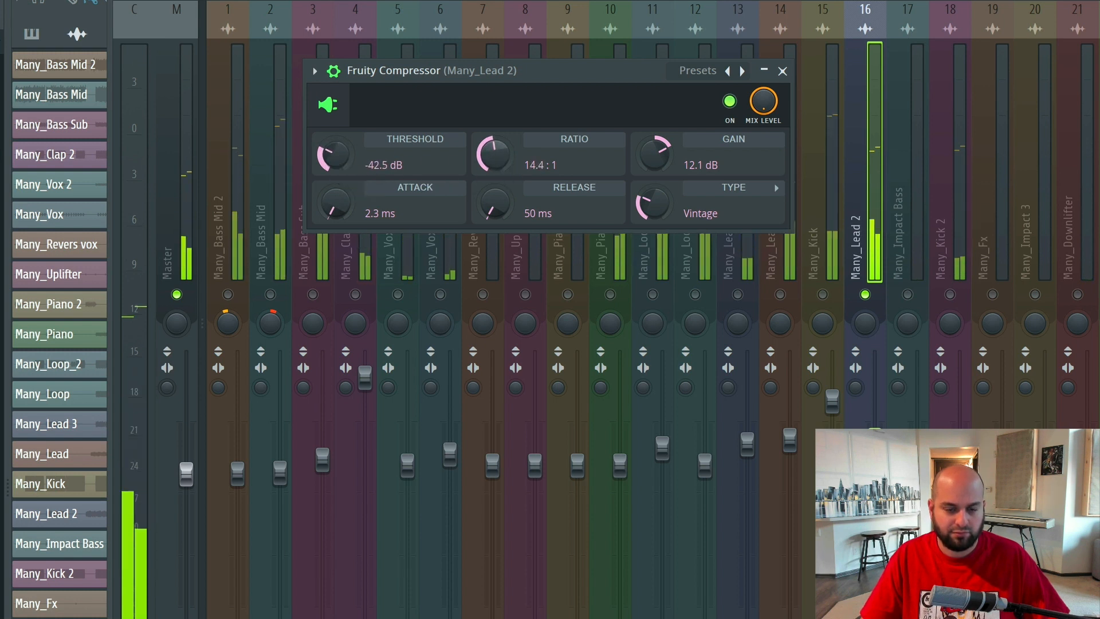
# Step: Compare the lead with the compressor bypassed, and refine it to 12.5 dB gain, 22 ms release and a reduced mix level
pyautogui.click(729, 101)
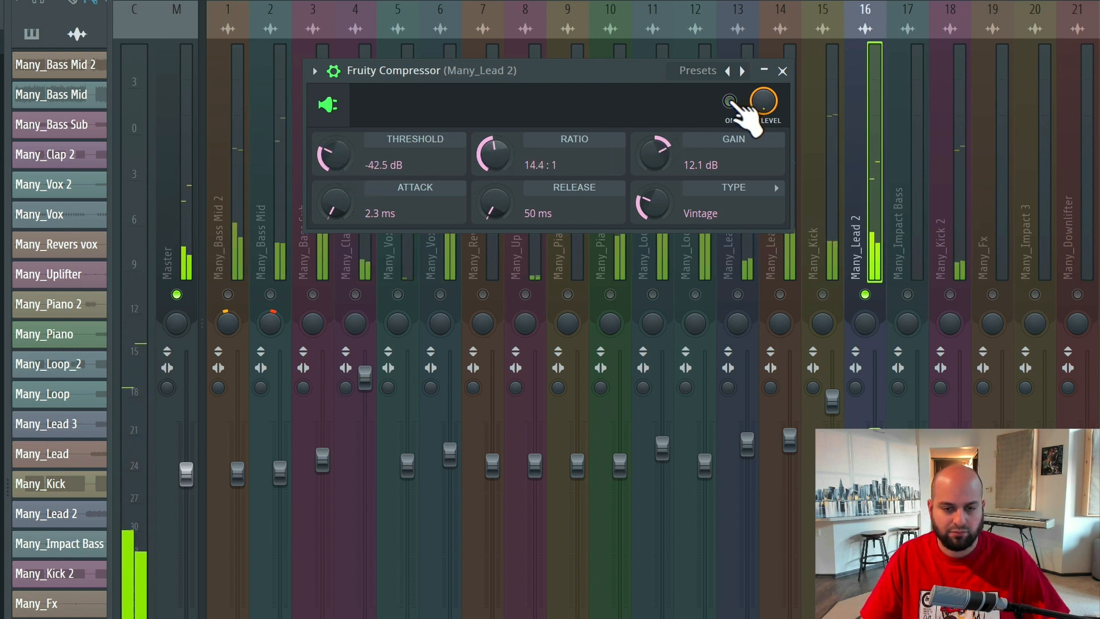
pyautogui.click(730, 102)
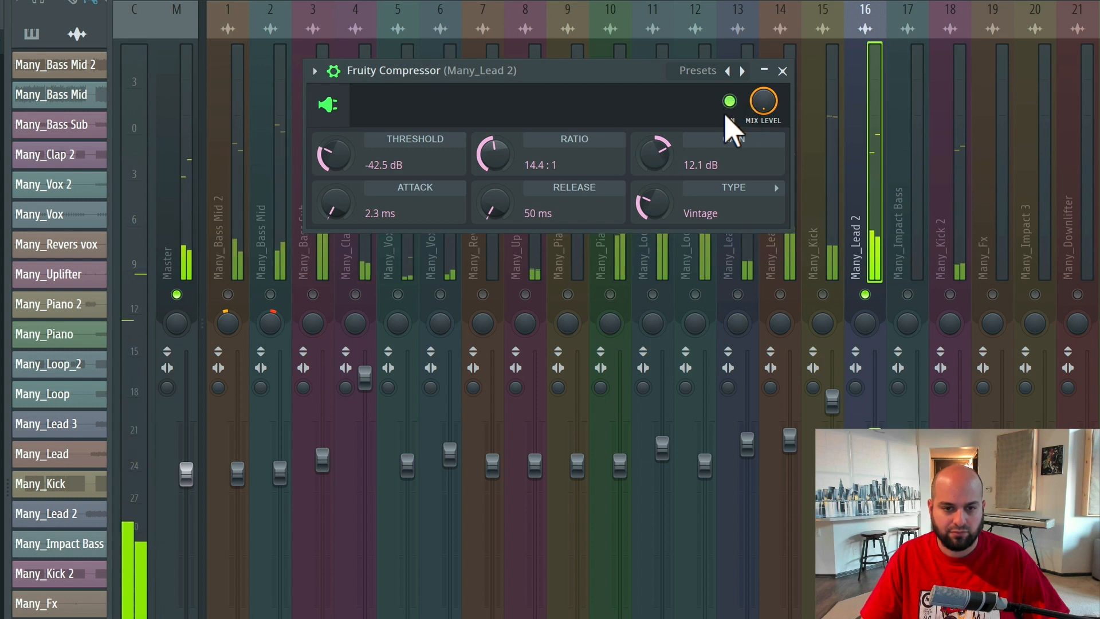
pyautogui.moveTo(658, 153); pyautogui.dragTo(658, 152)
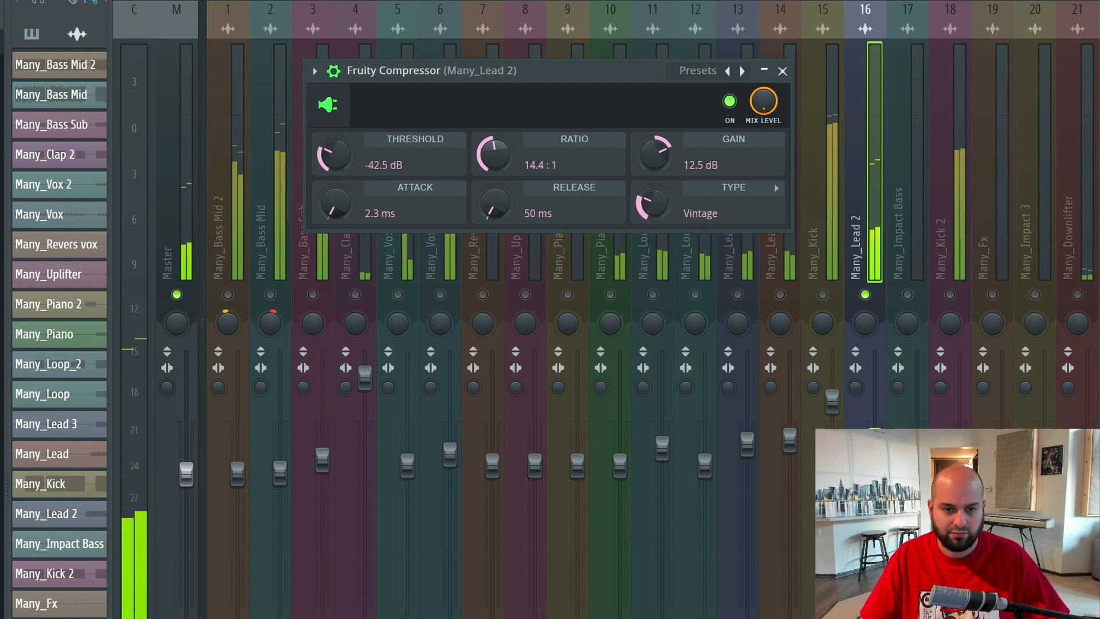
pyautogui.moveTo(654, 203); pyautogui.dragTo(653, 212)
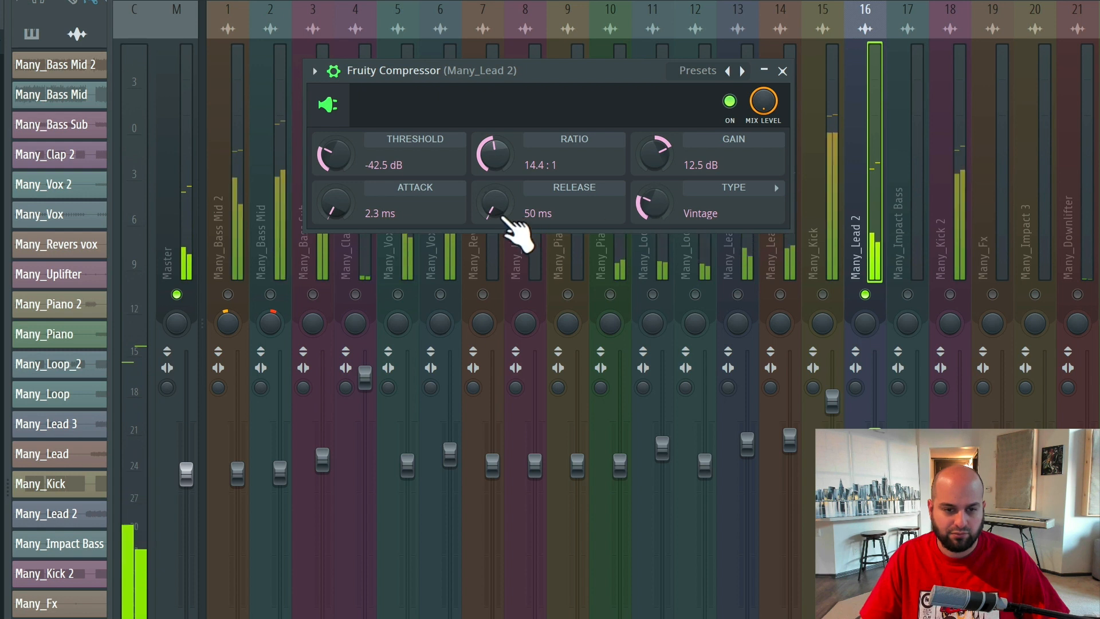
pyautogui.moveTo(495, 202); pyautogui.dragTo(495, 210)
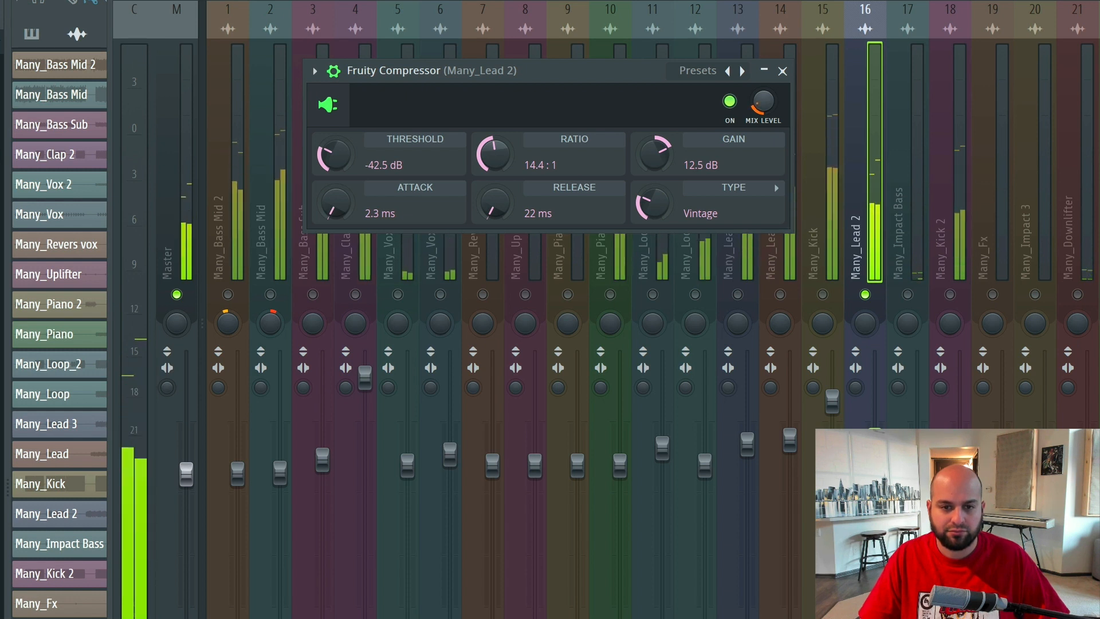
pyautogui.press('space')
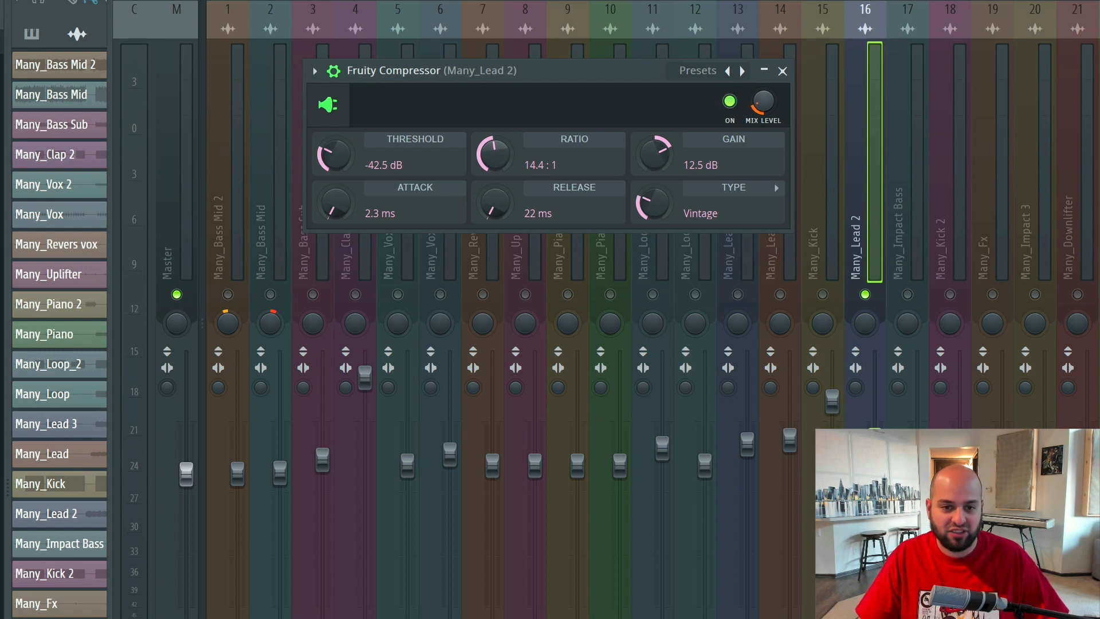
# Step: Play the soloed Many_Lead 2 and compare its sound with Fruity Compressor bypassed and enabled, leaving the compressor on
pyautogui.click(729, 101)
pyautogui.press('space')
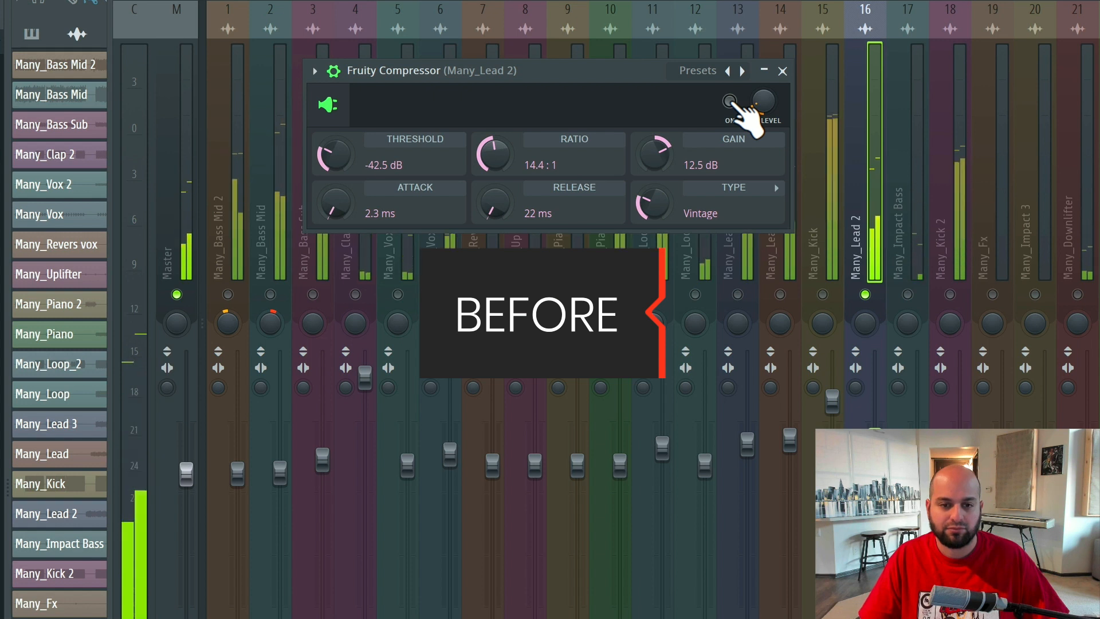
pyautogui.click(729, 101)
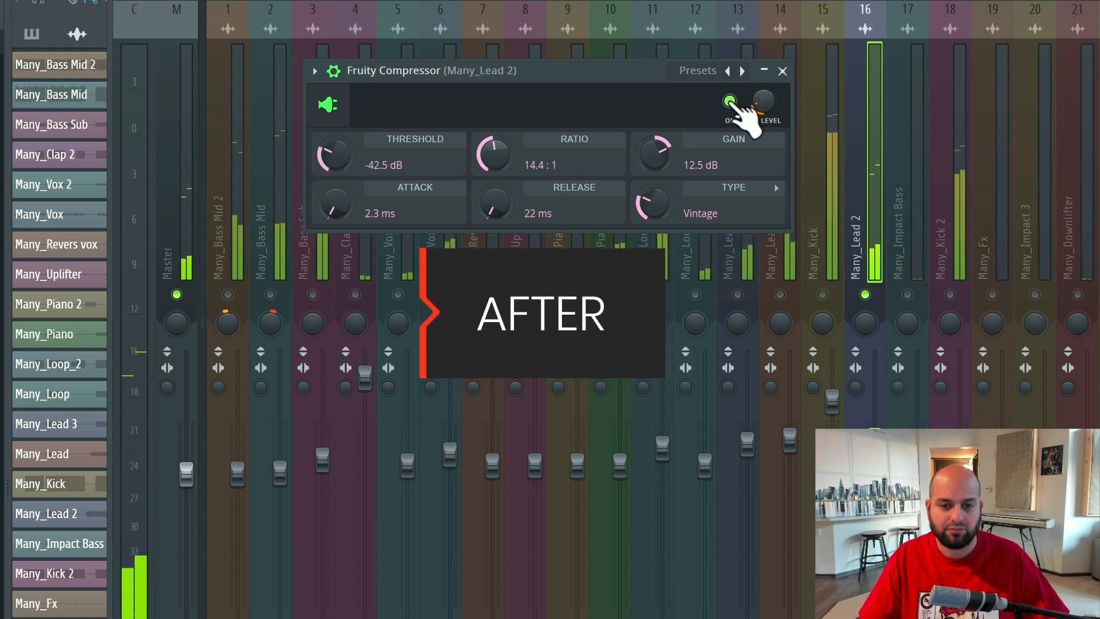
pyautogui.click(730, 101)
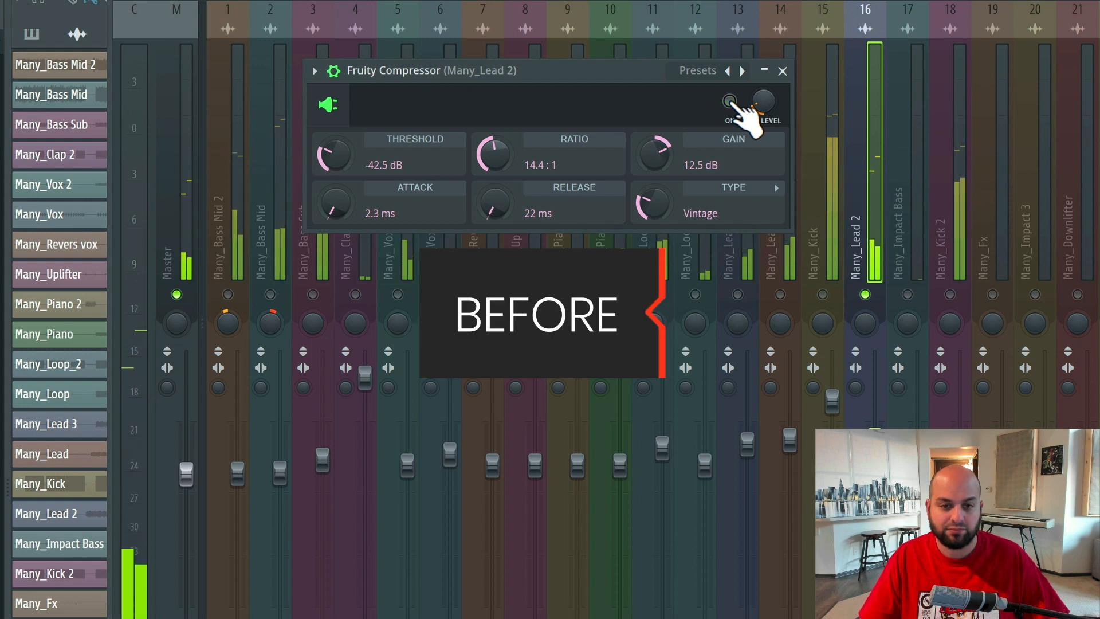
pyautogui.click(729, 101)
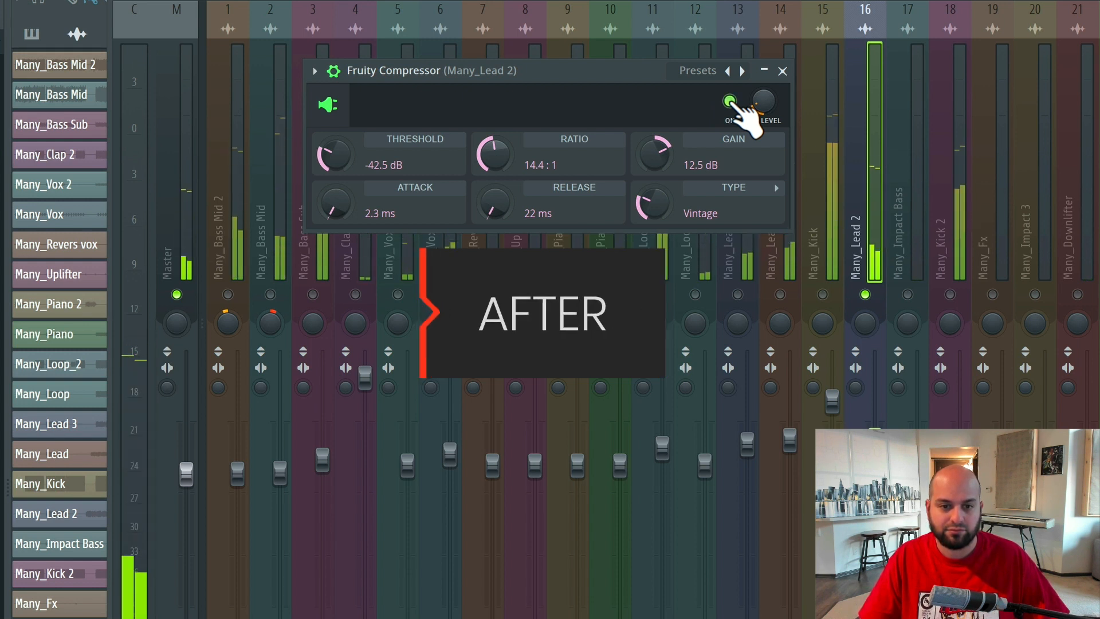
# Step: Set the lead compressor's gain to 13.6 dB, raise its mix level during playback, and unsolo Many_Lead 2
pyautogui.moveTo(654, 154); pyautogui.dragTo(654, 147)
pyautogui.press('space')
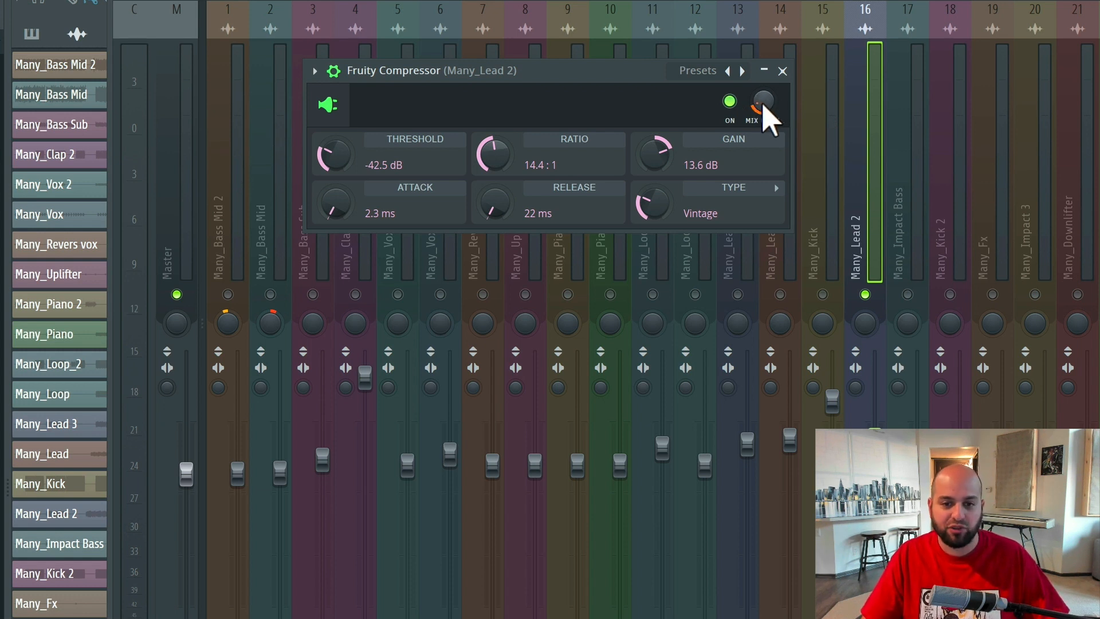
pyautogui.press('space')
pyautogui.moveTo(766, 102); pyautogui.dragTo(766, 92)
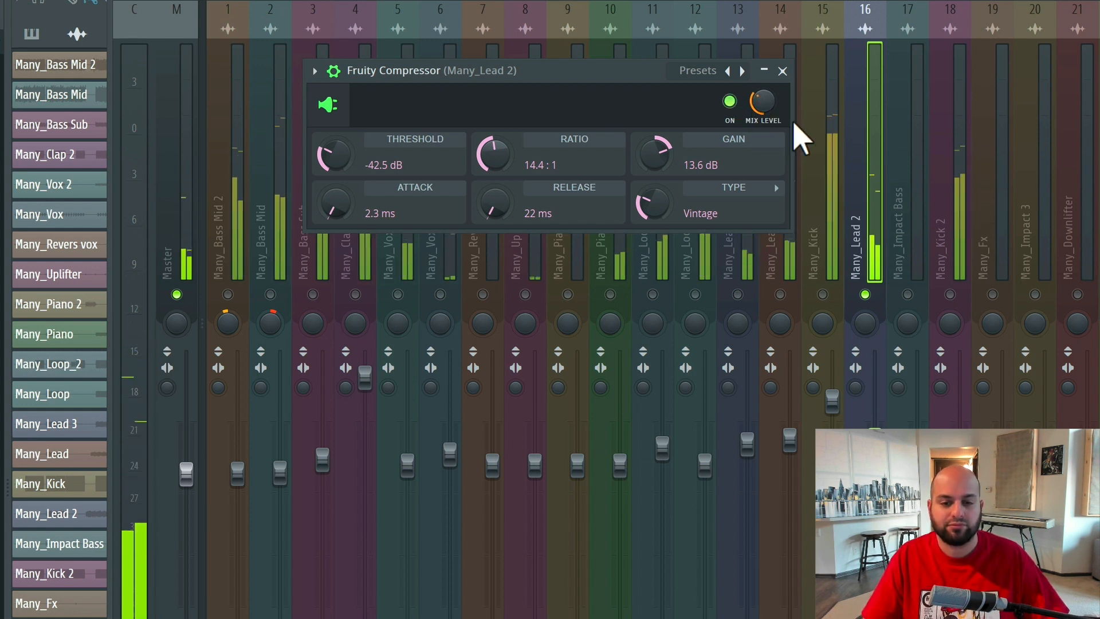
pyautogui.press('space')
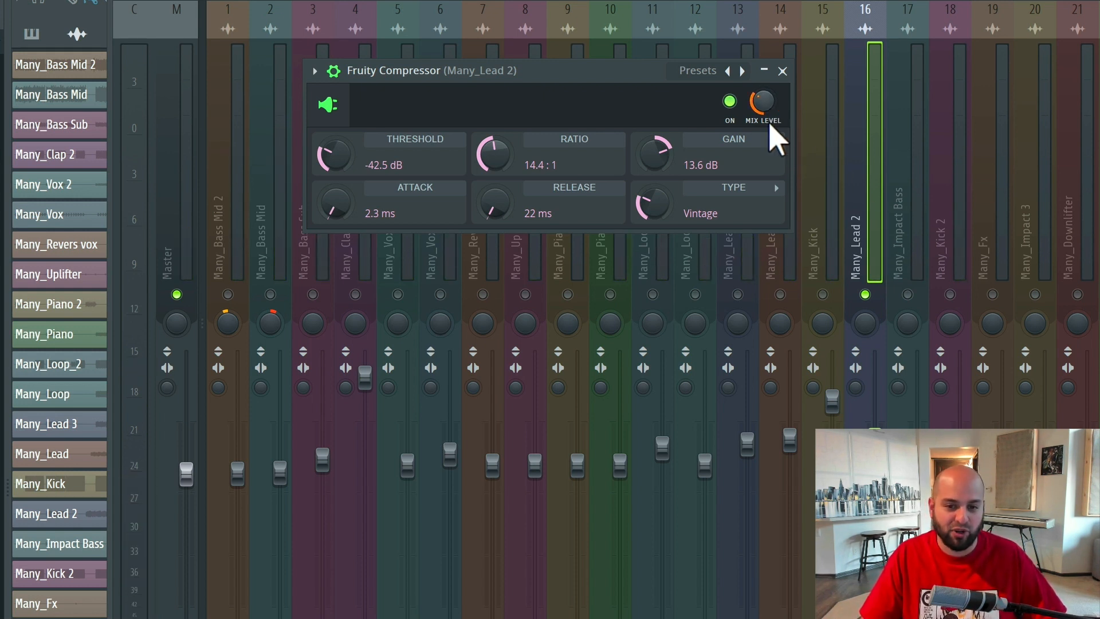
pyautogui.click(874, 300)
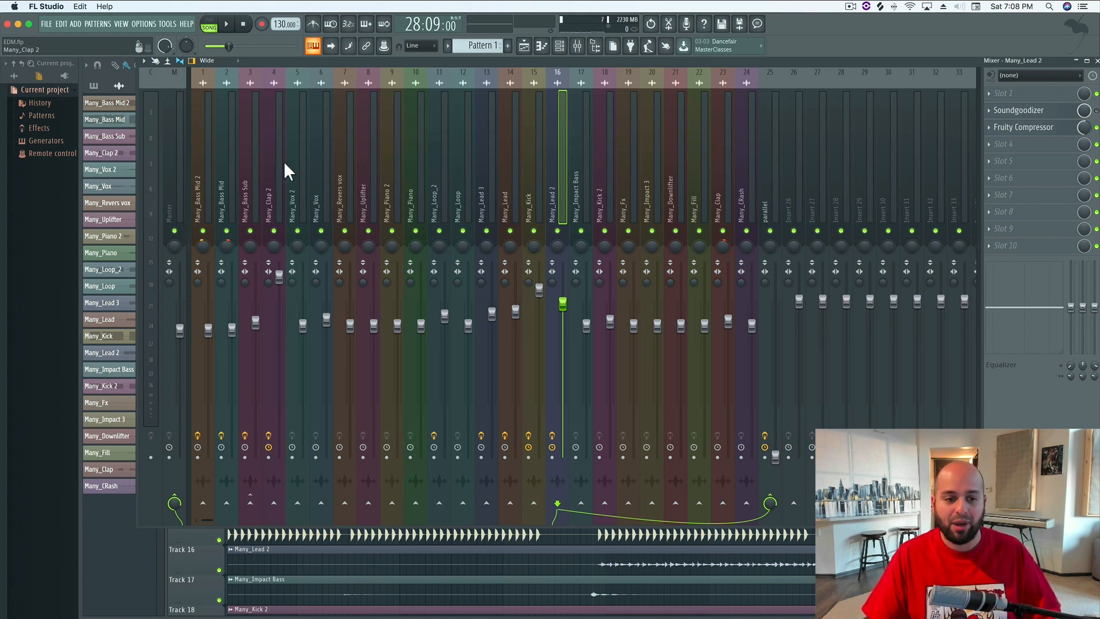
# Step: Examine the first Fruity Limiter on the parallel track and the parallel routing of the bass, clap, loop and lead tracks
pyautogui.click(770, 155)
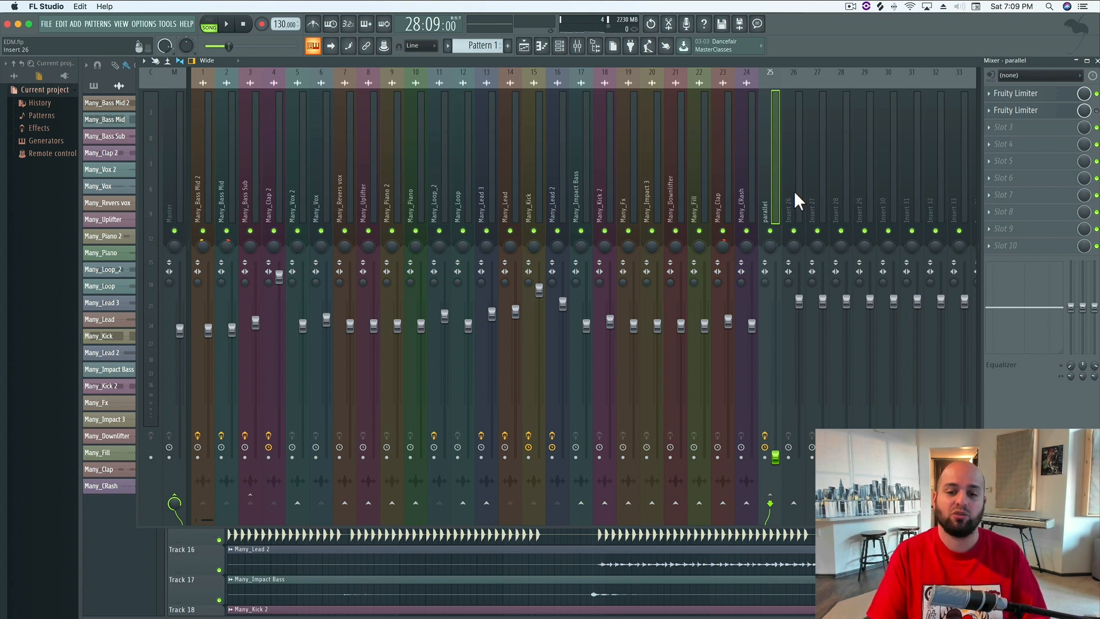
pyautogui.click(1053, 95)
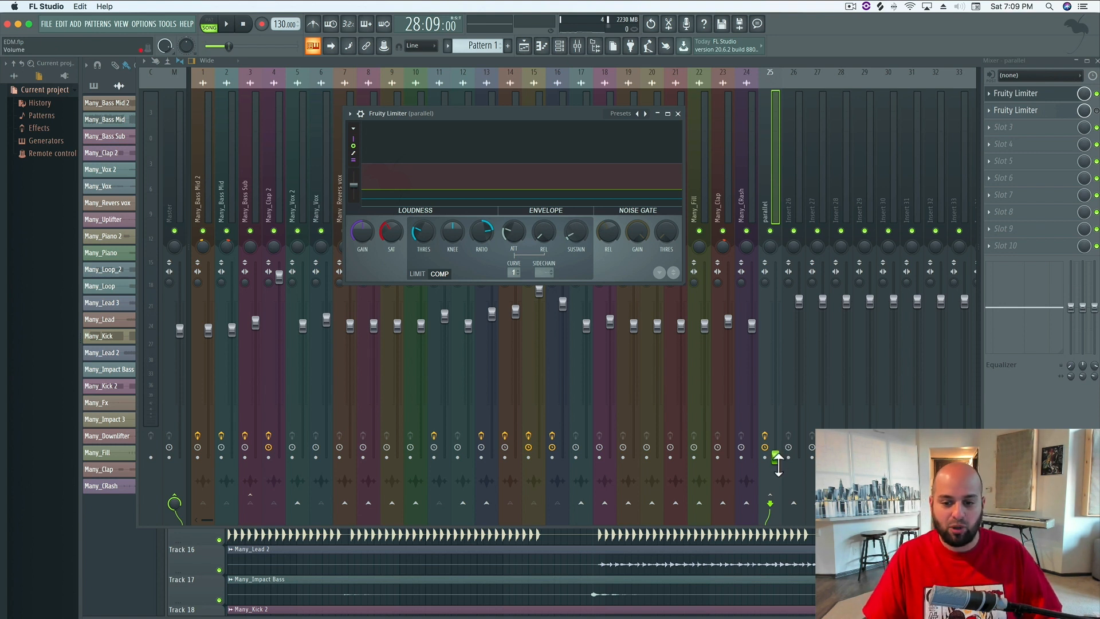
pyautogui.click(223, 289)
pyautogui.click(219, 164)
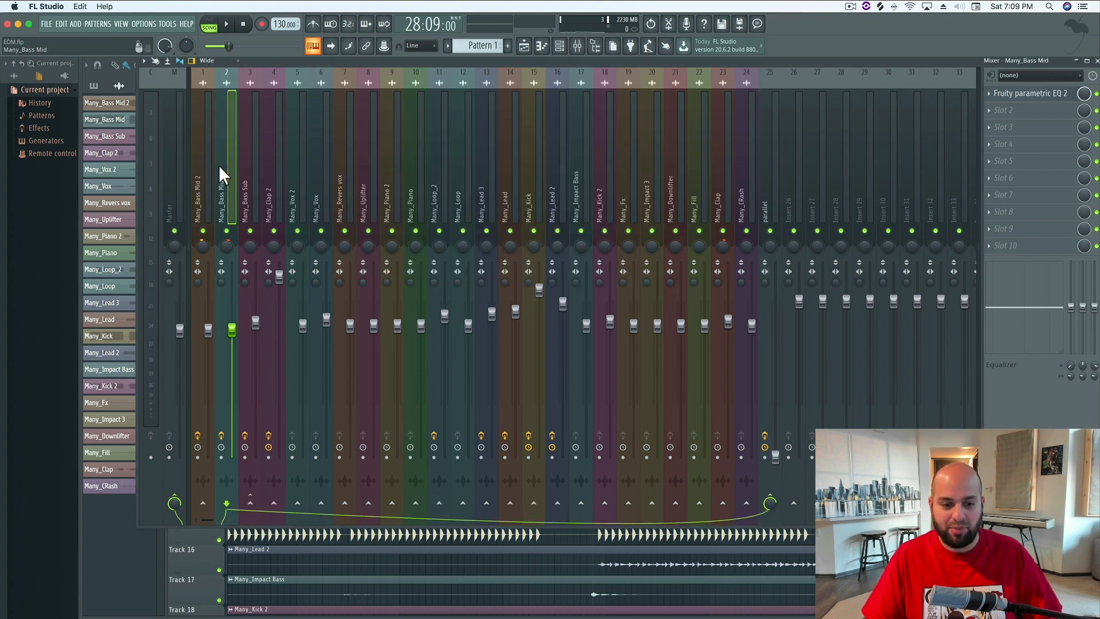
pyautogui.click(246, 157)
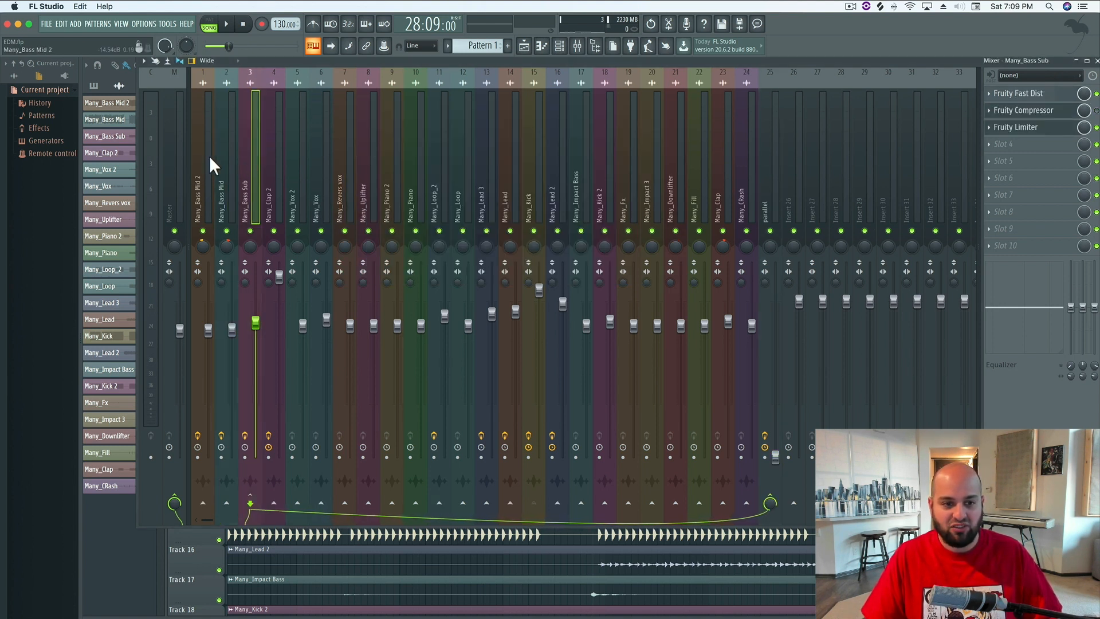
pyautogui.click(270, 161)
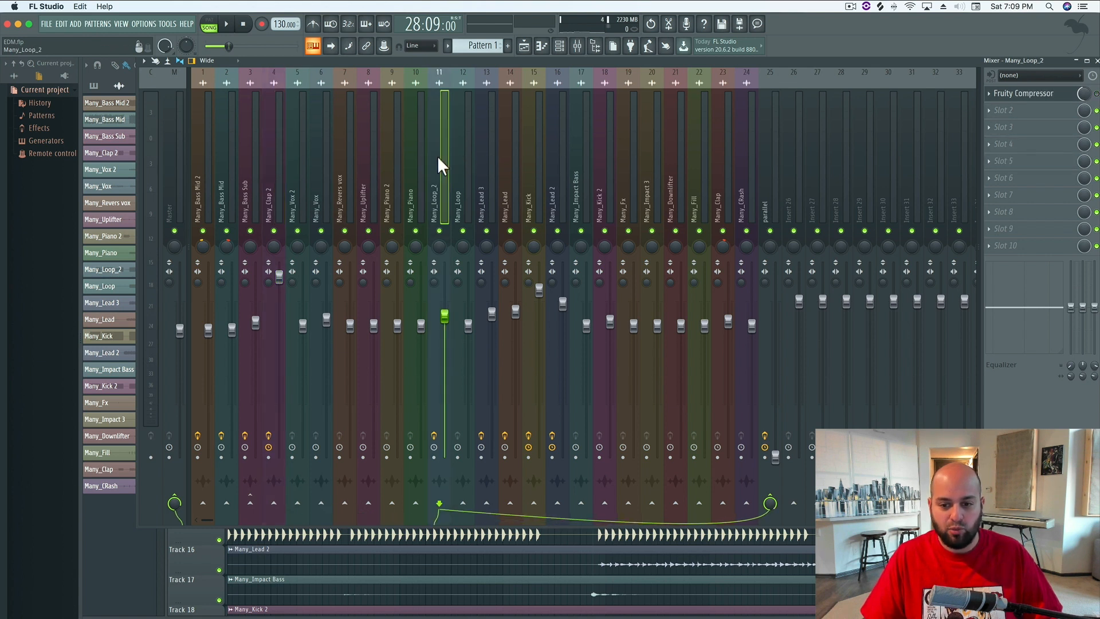
pyautogui.click(486, 157)
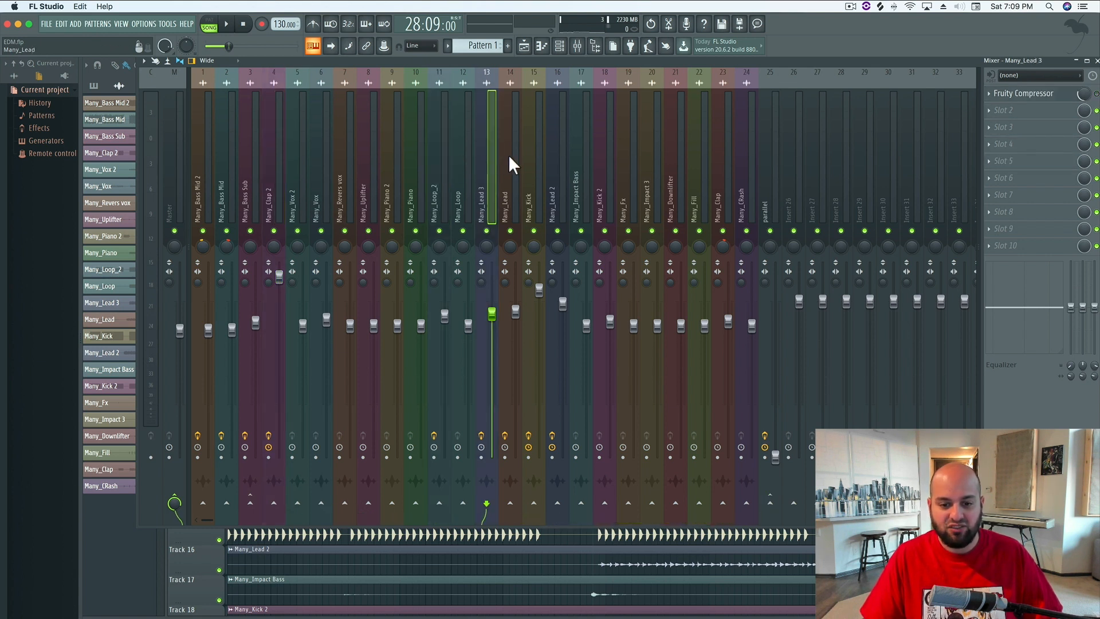
pyautogui.click(552, 153)
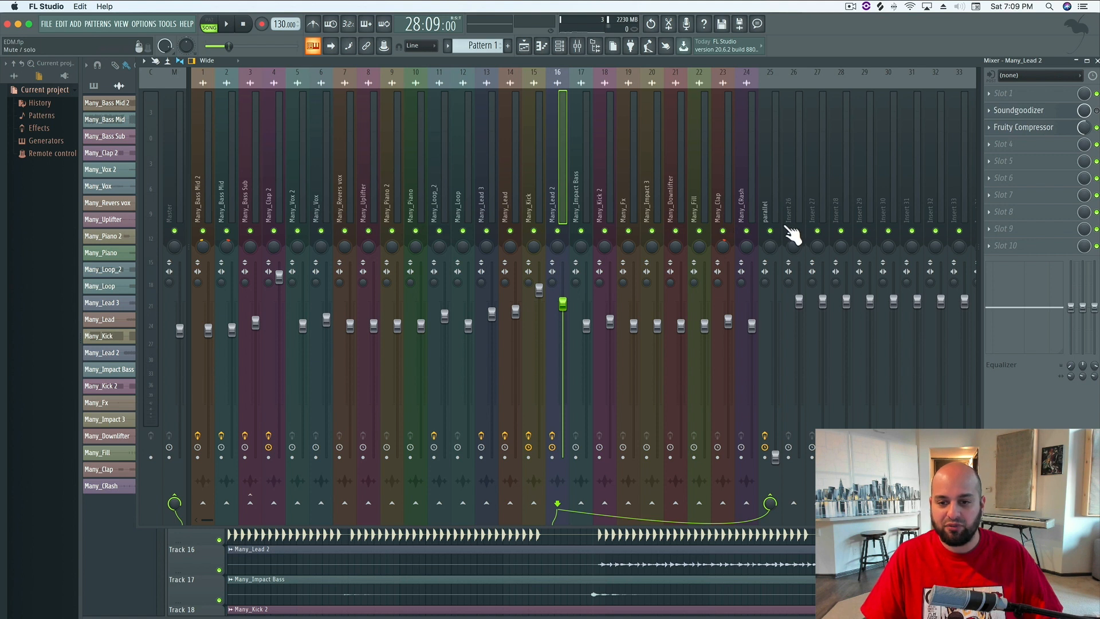
# Step: Raise the parallel track's fader to -6.4 dB while the song plays
pyautogui.click(766, 183)
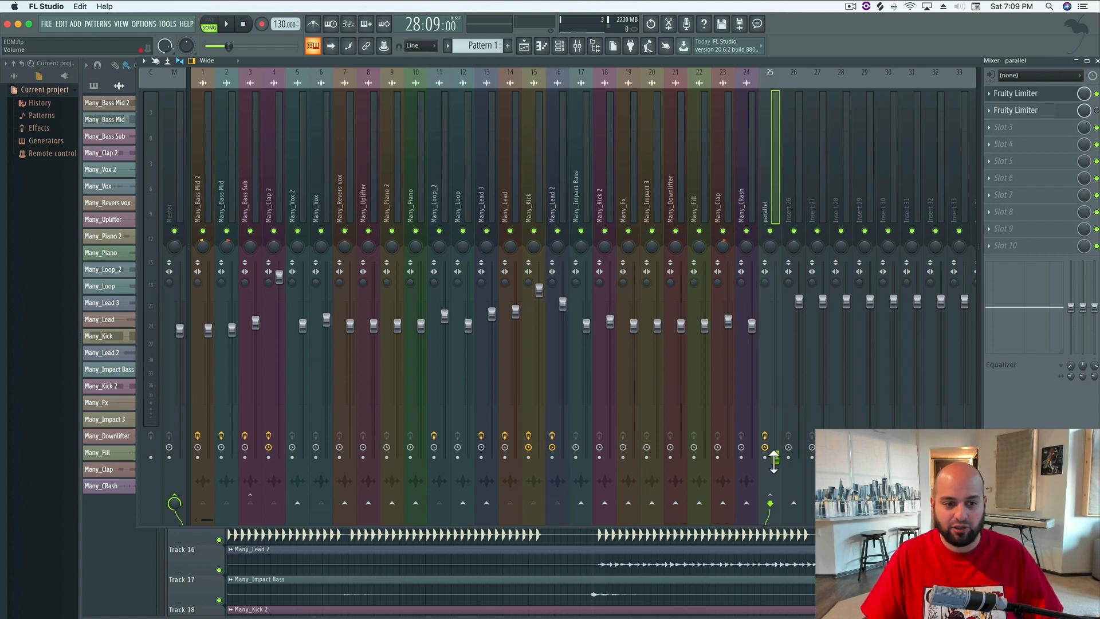
pyautogui.press('space')
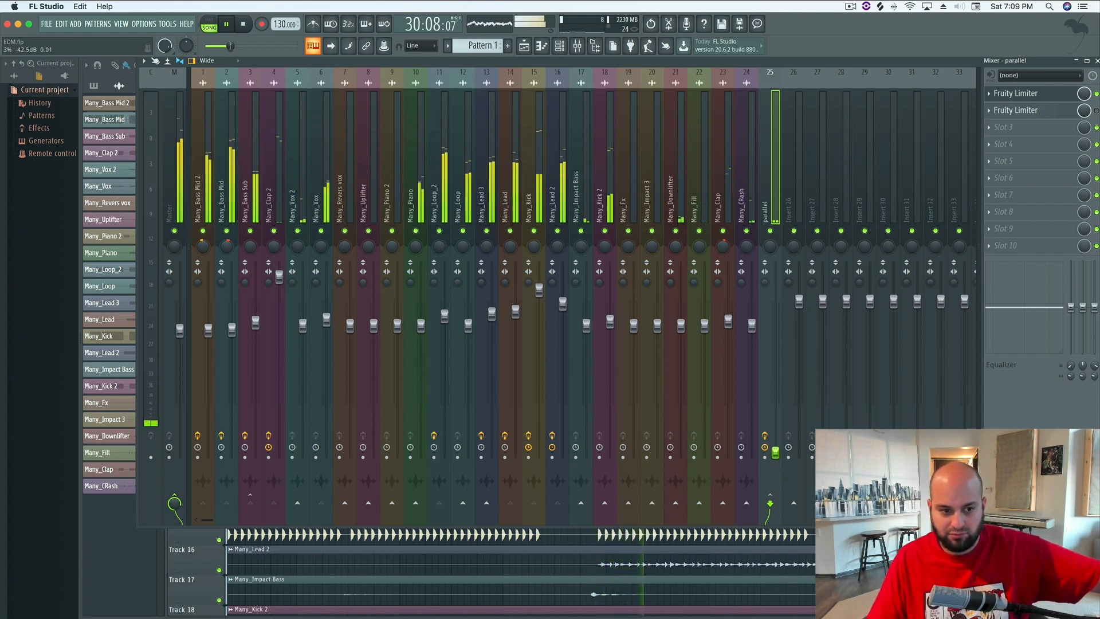
pyautogui.moveTo(774, 438); pyautogui.dragTo(775, 343)
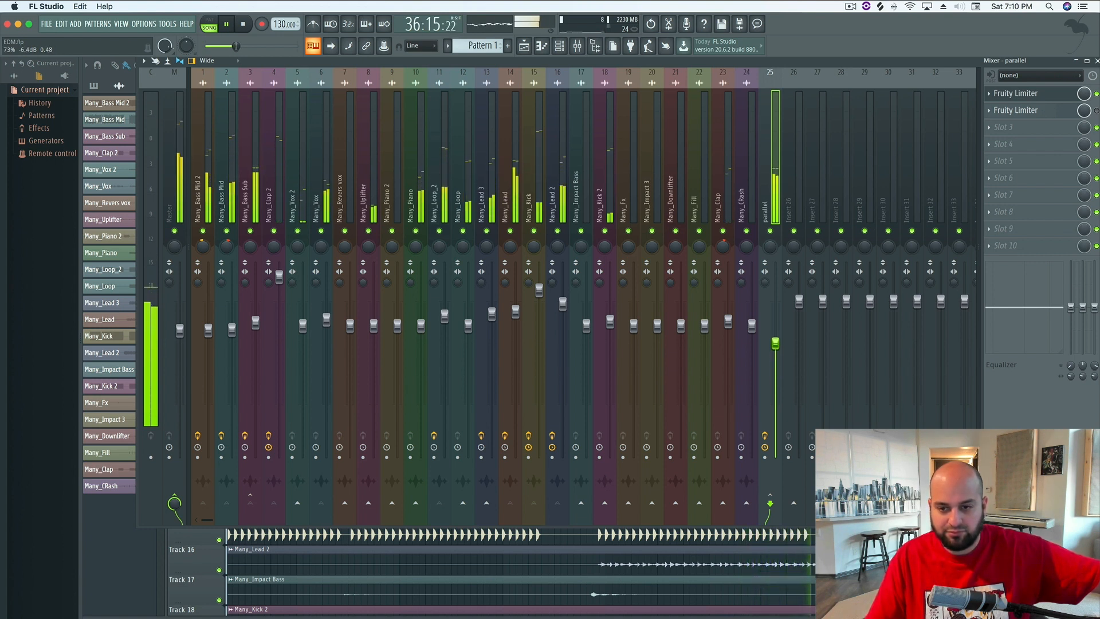
# Step: Compare the full mix with the parallel track muted and unmuted
pyautogui.click(770, 230)
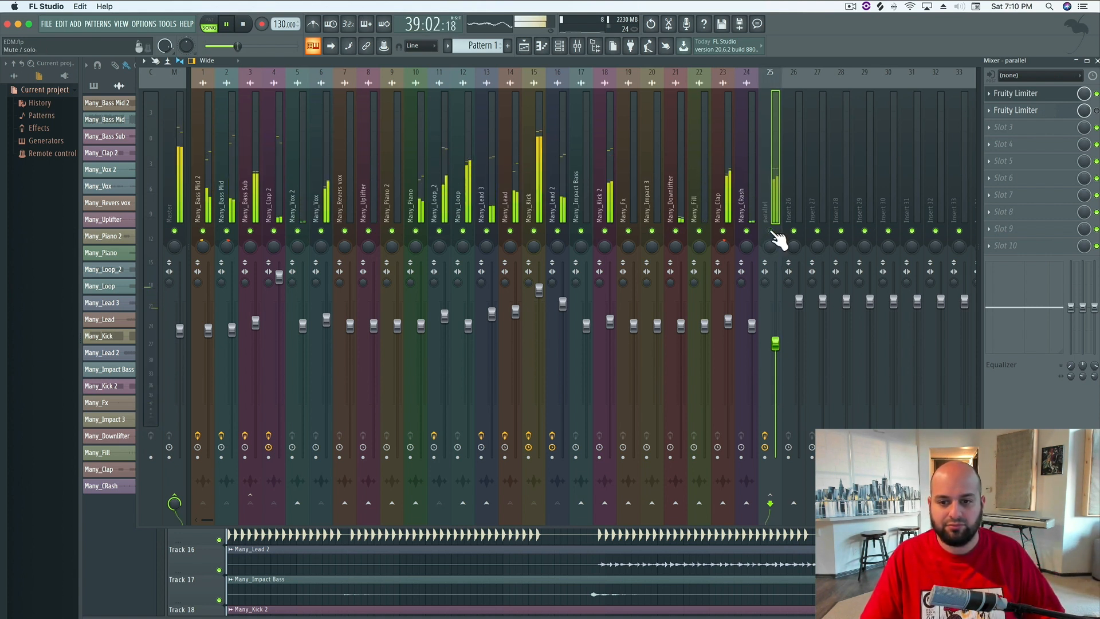
pyautogui.press('space')
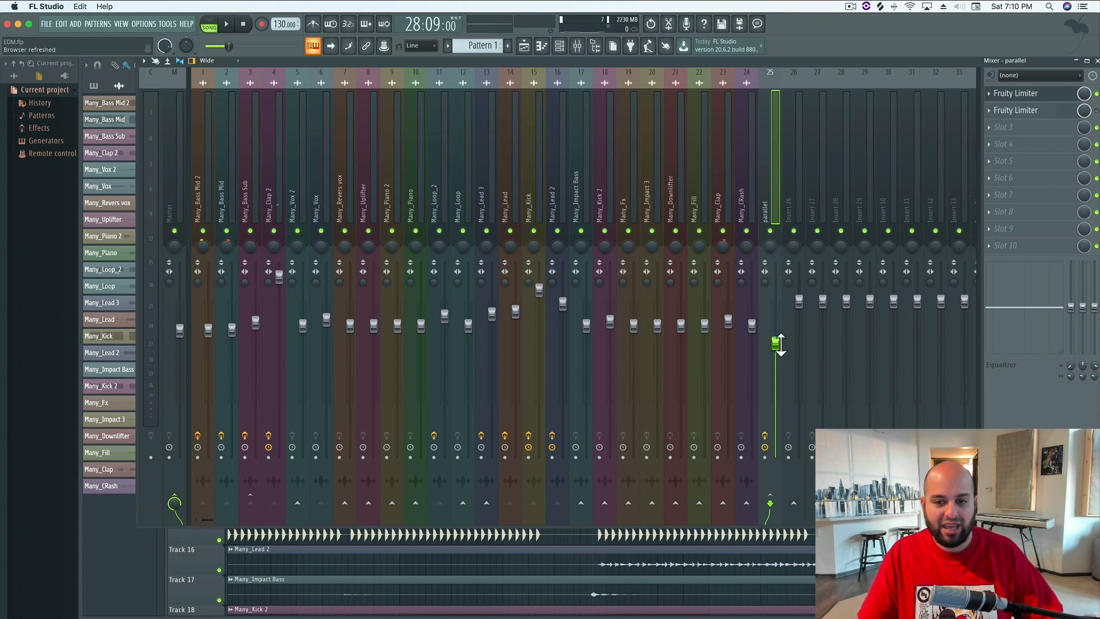
pyautogui.click(769, 231)
pyautogui.press('space')
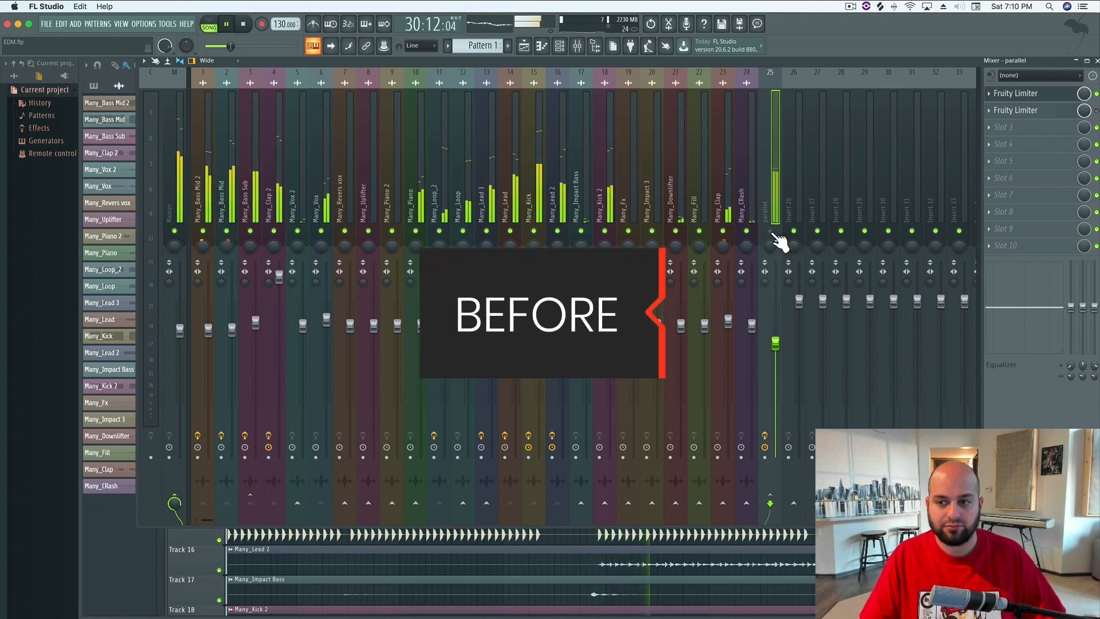
pyautogui.press('space')
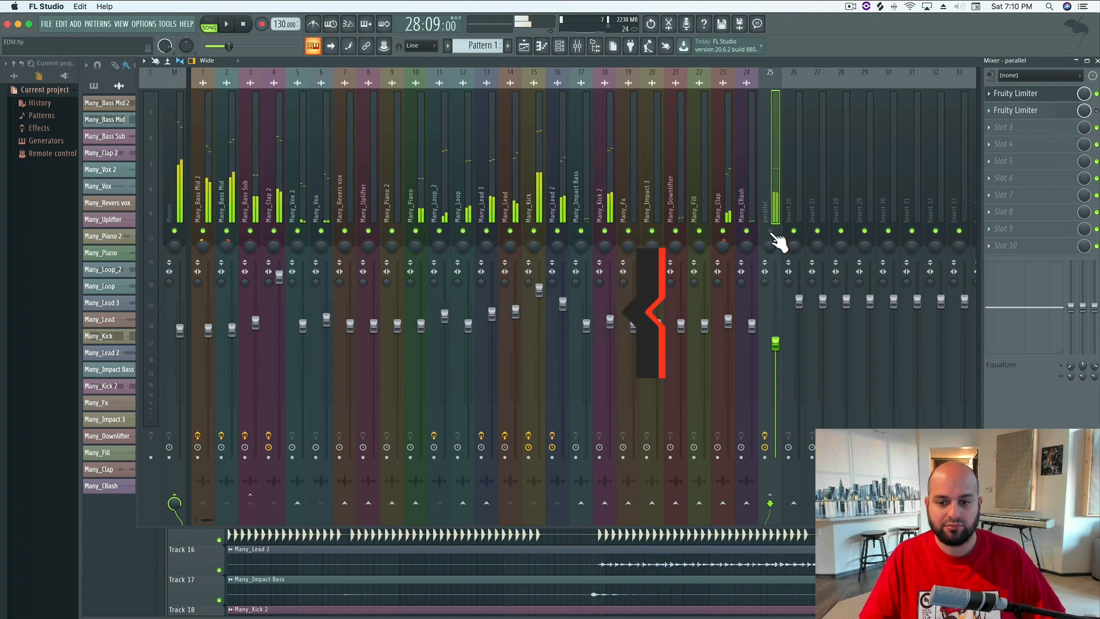
pyautogui.press('space')
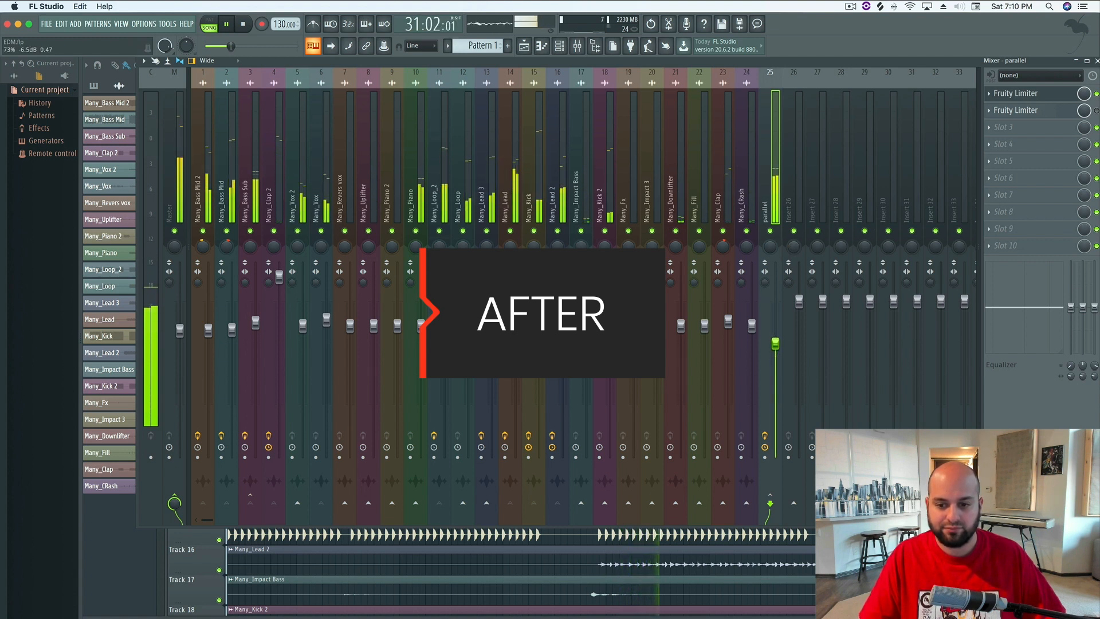
# Step: Lower the parallel track's fader to -11.9 dB
pyautogui.moveTo(775, 343); pyautogui.dragTo(775, 350)
pyautogui.press('space')
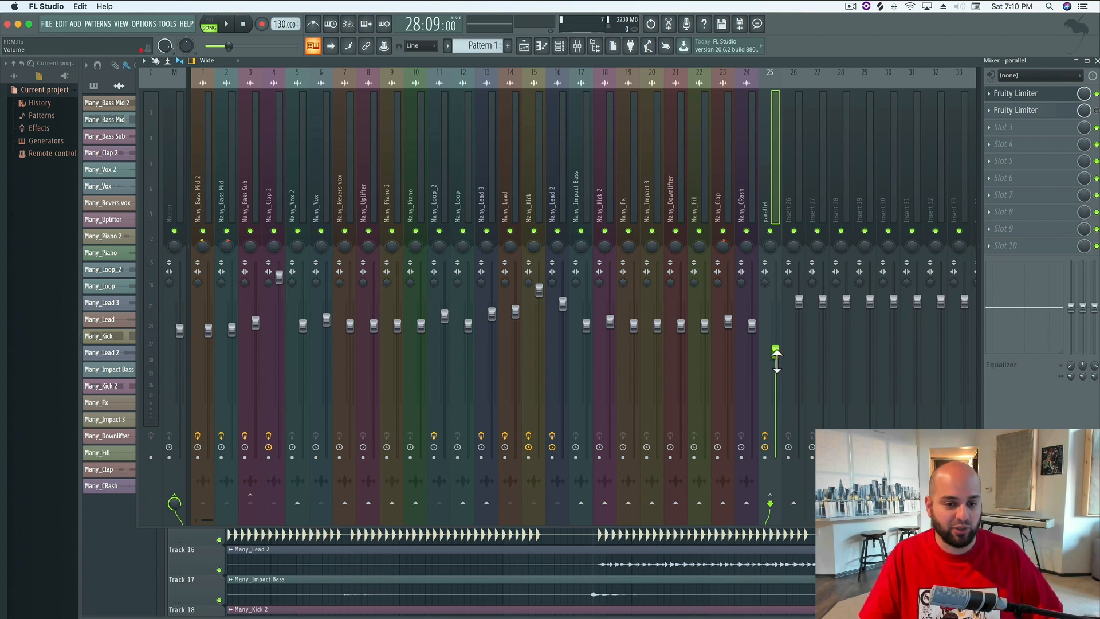
pyautogui.moveTo(776, 360); pyautogui.dragTo(775, 376)
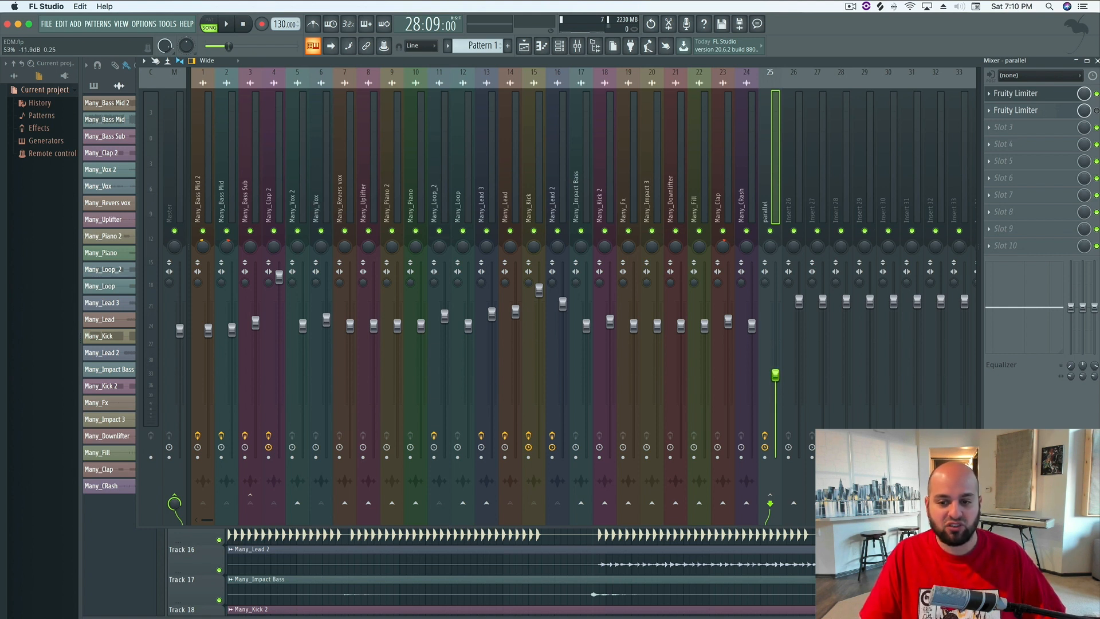
# Step: Play the mix at the lower parallel level and compare it with the parallel track muted and active
pyautogui.press('space')
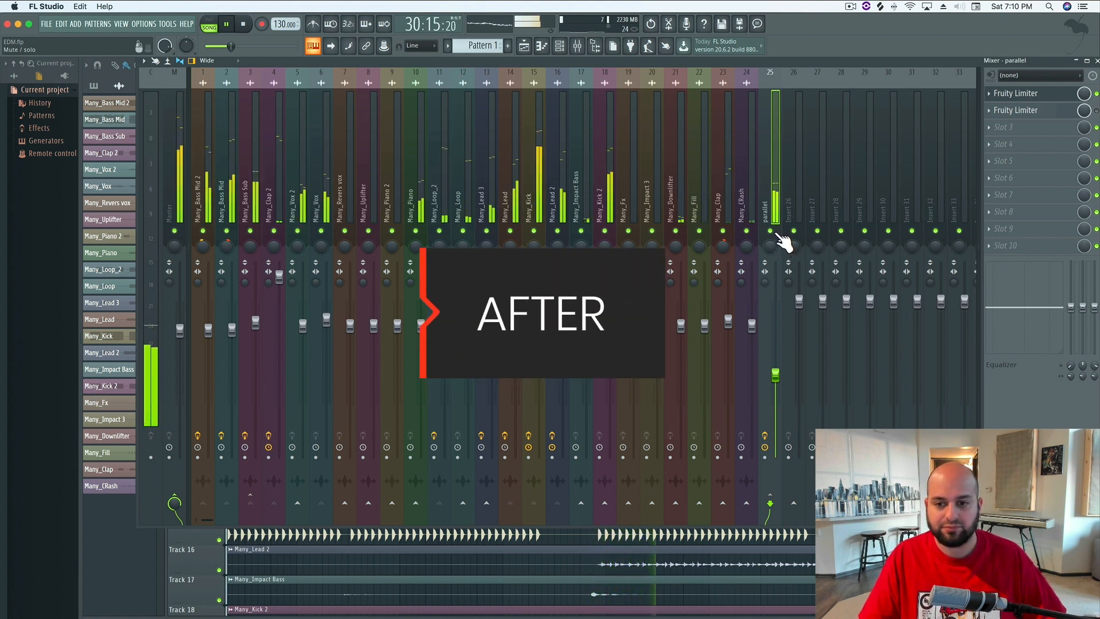
pyautogui.press('space')
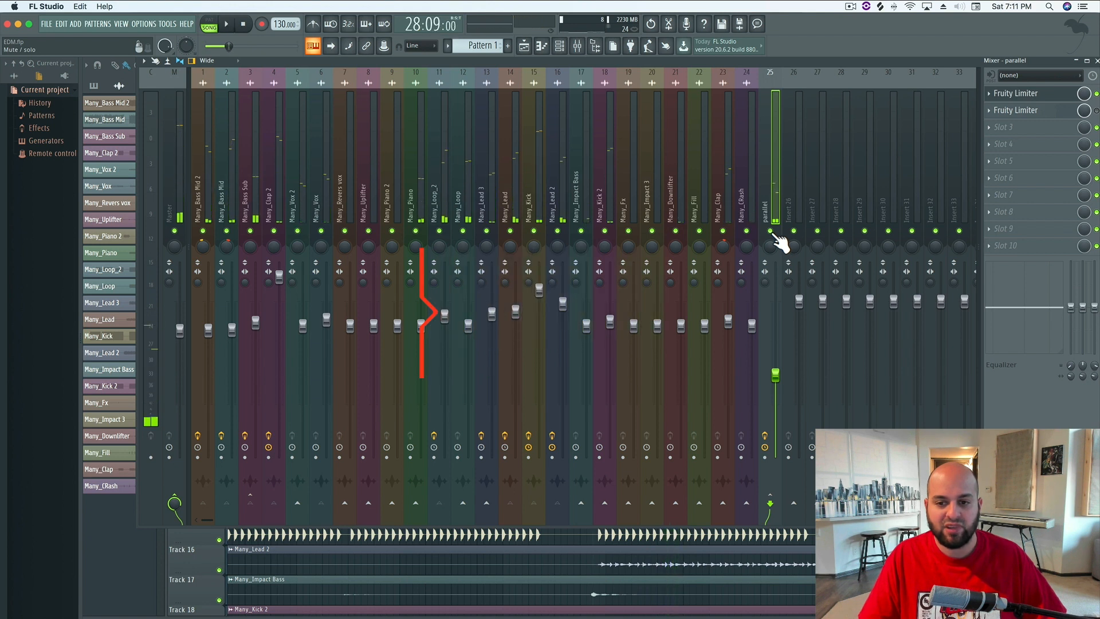
pyautogui.press('space')
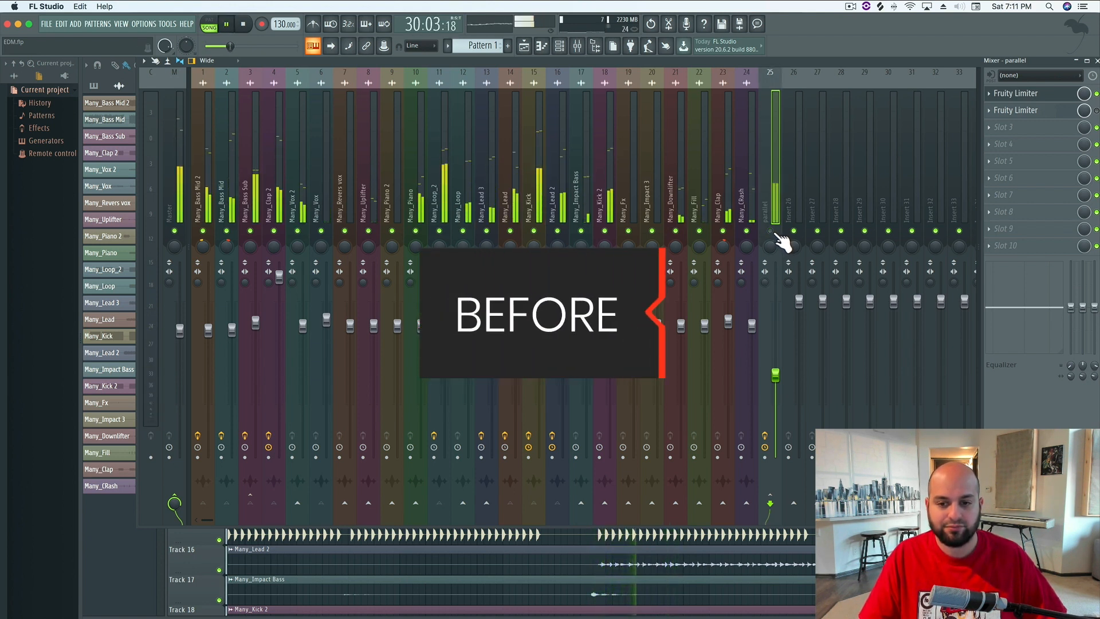
pyautogui.press('space')
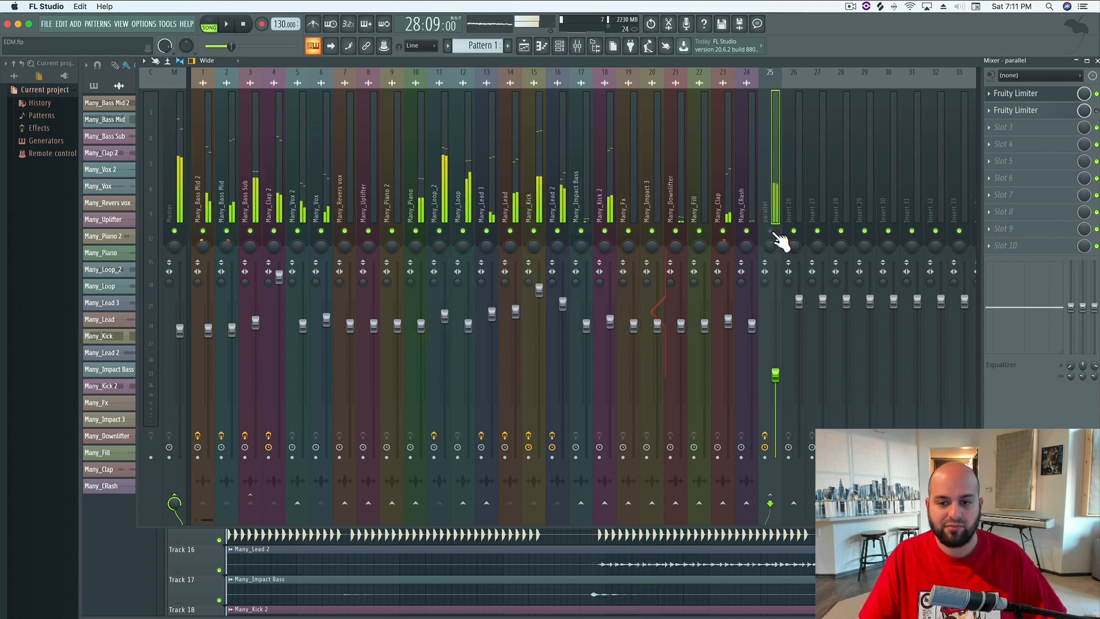
pyautogui.press('space')
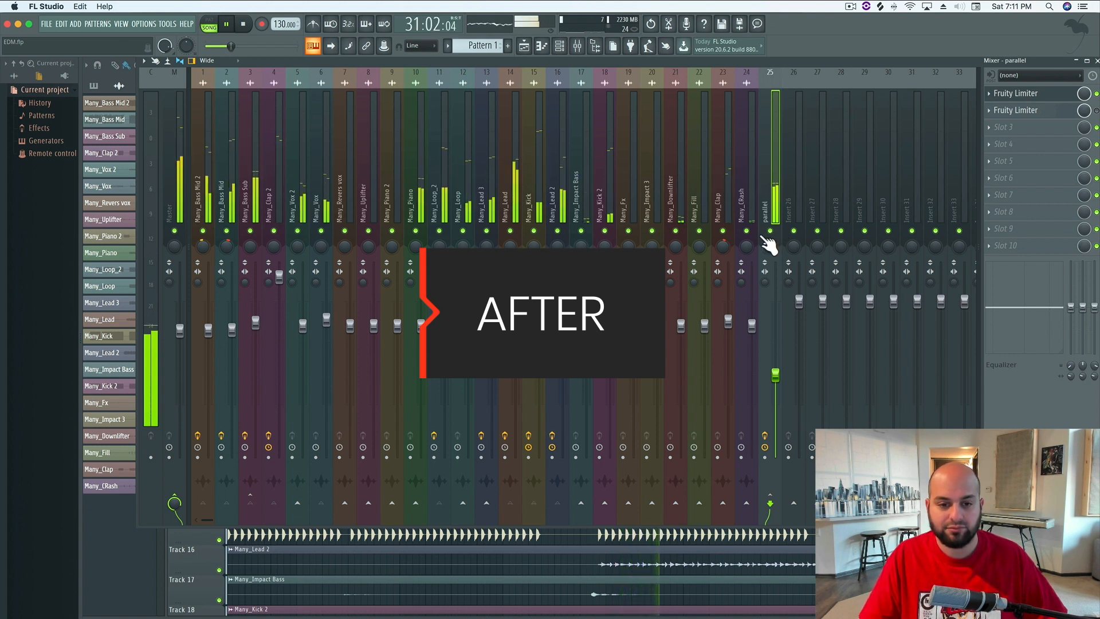
pyautogui.press('space')
# Step: Raise the compressor release time in the parallel track's first Fruity Limiter during playback, and check the mix with that track muted and unmuted
pyautogui.click(1054, 93)
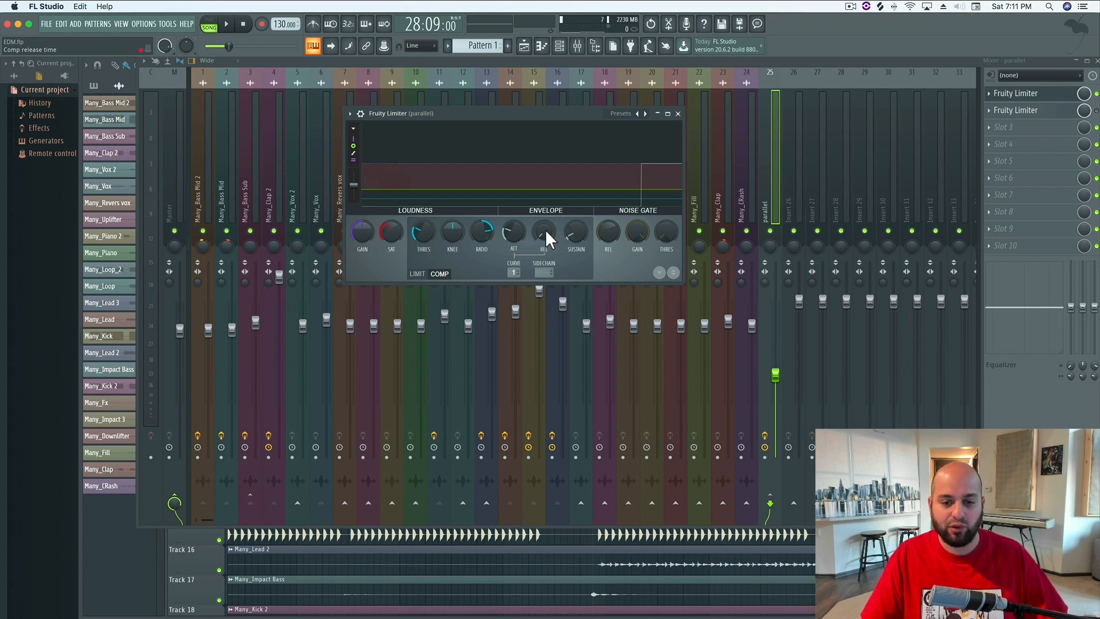
pyautogui.press('space')
pyautogui.moveTo(545, 230); pyautogui.dragTo(545, 231)
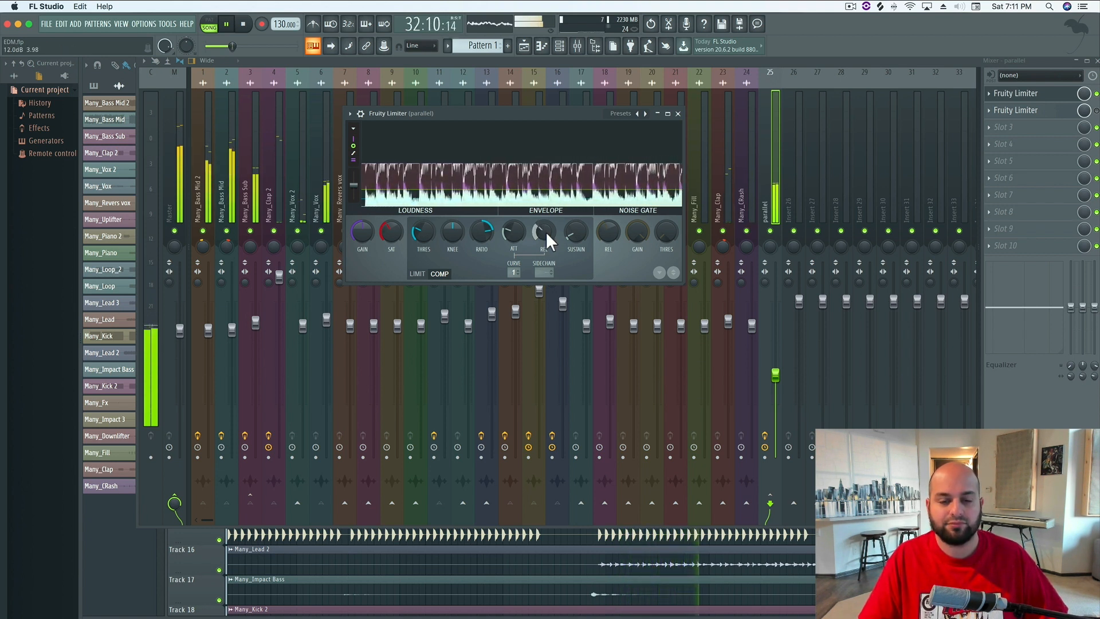
pyautogui.click(771, 230)
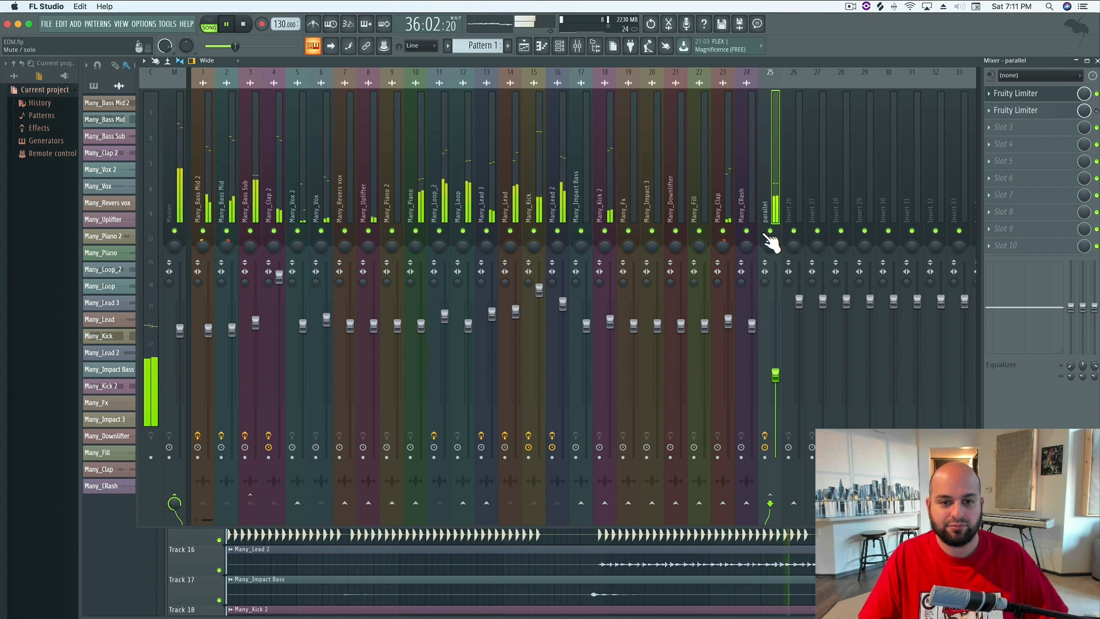
pyautogui.press('space')
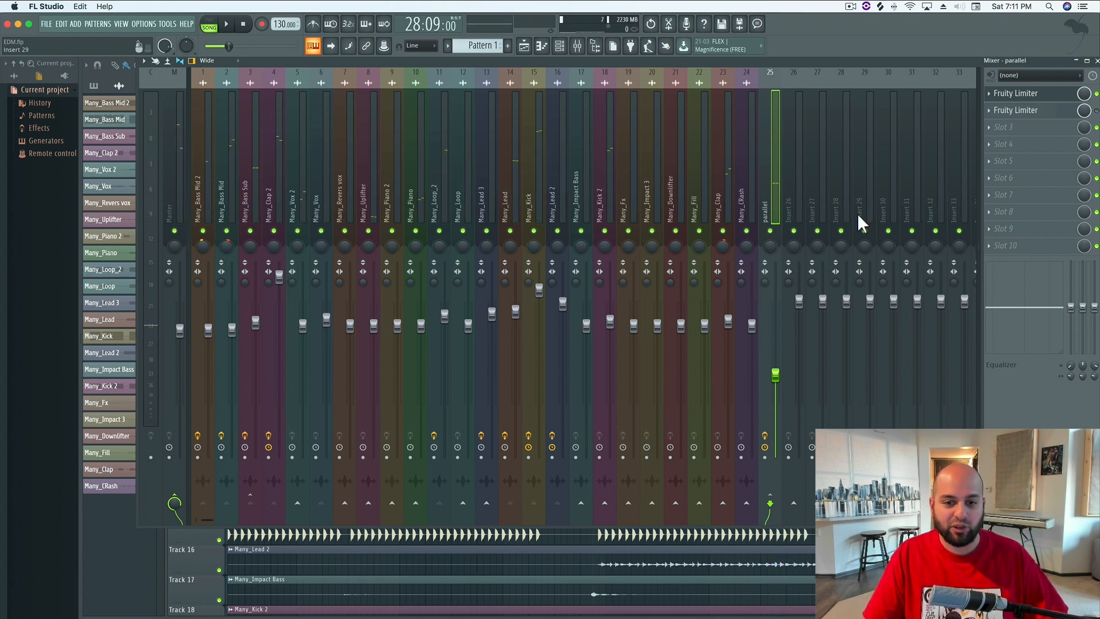